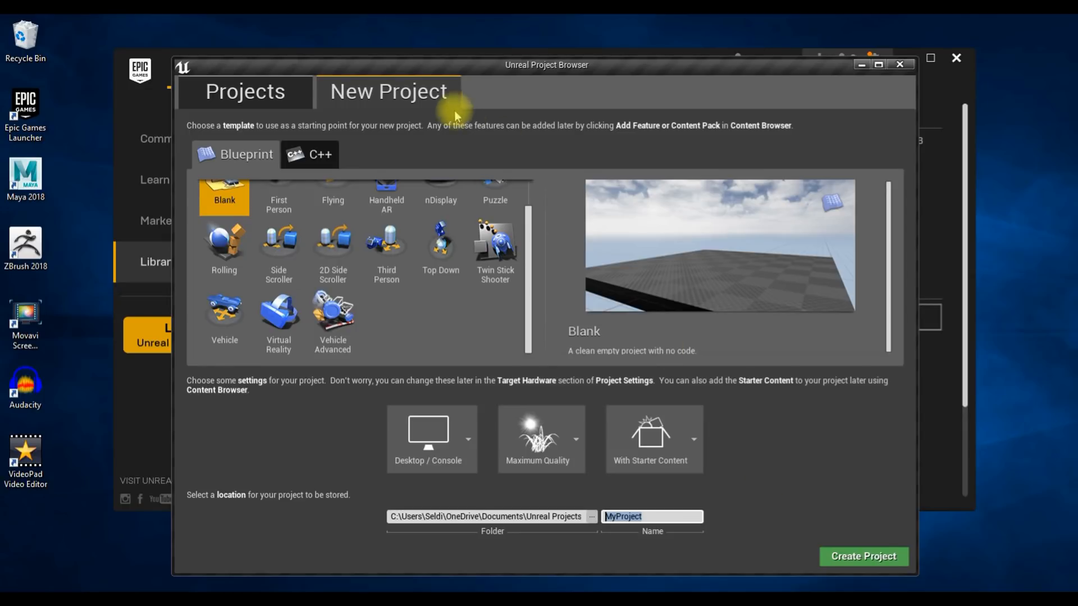
# Choose the Third Person Blueprint template with No Starter Content and Scalable 3D or 2D quality.
pyautogui.scroll(2, 337, 252)
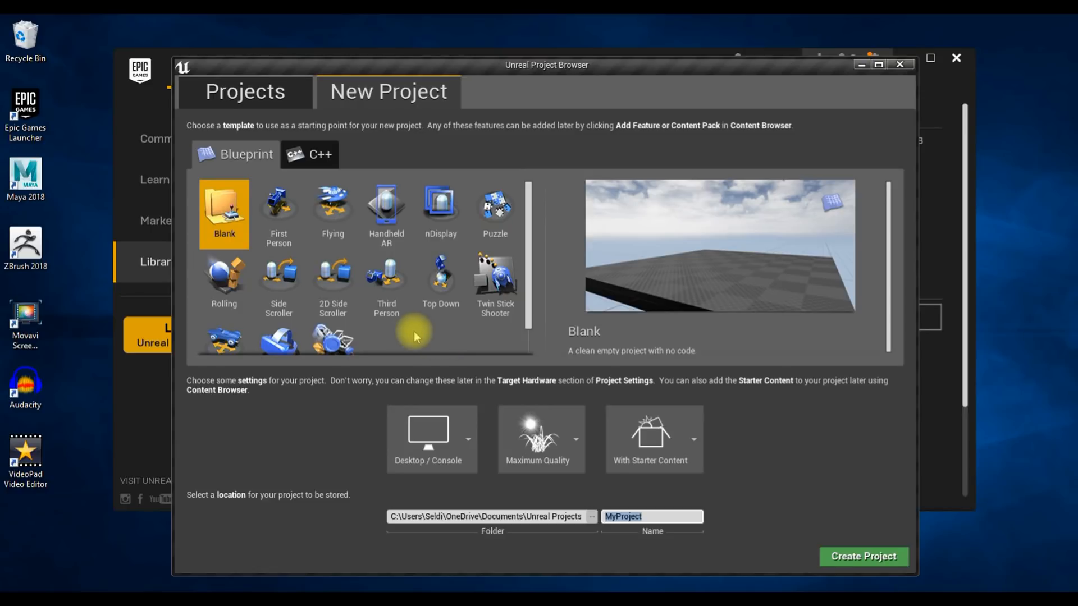
pyautogui.scroll(-1, 414, 331)
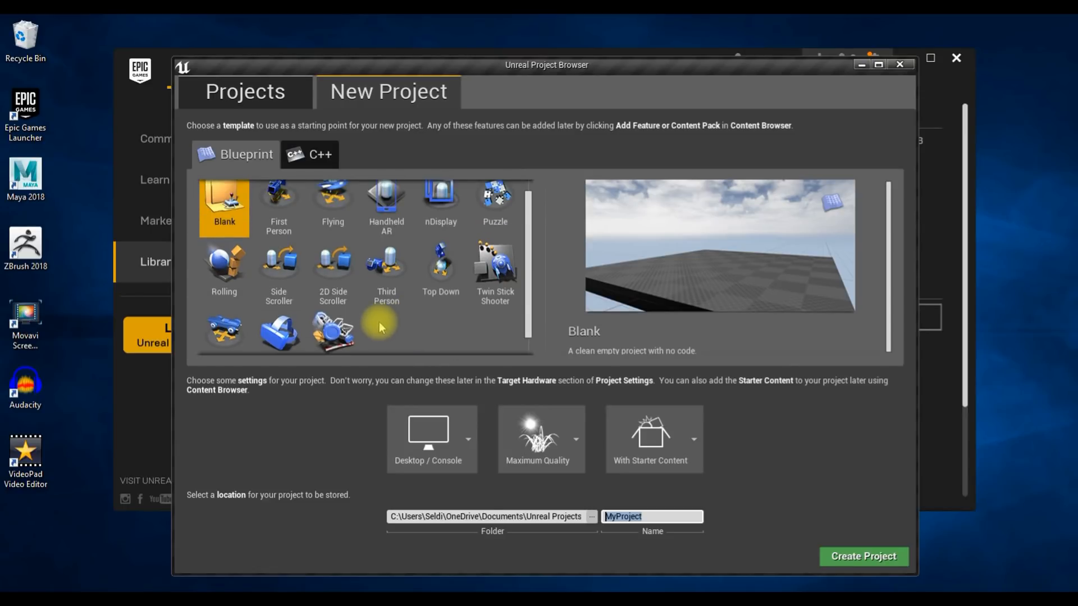
pyautogui.click(387, 266)
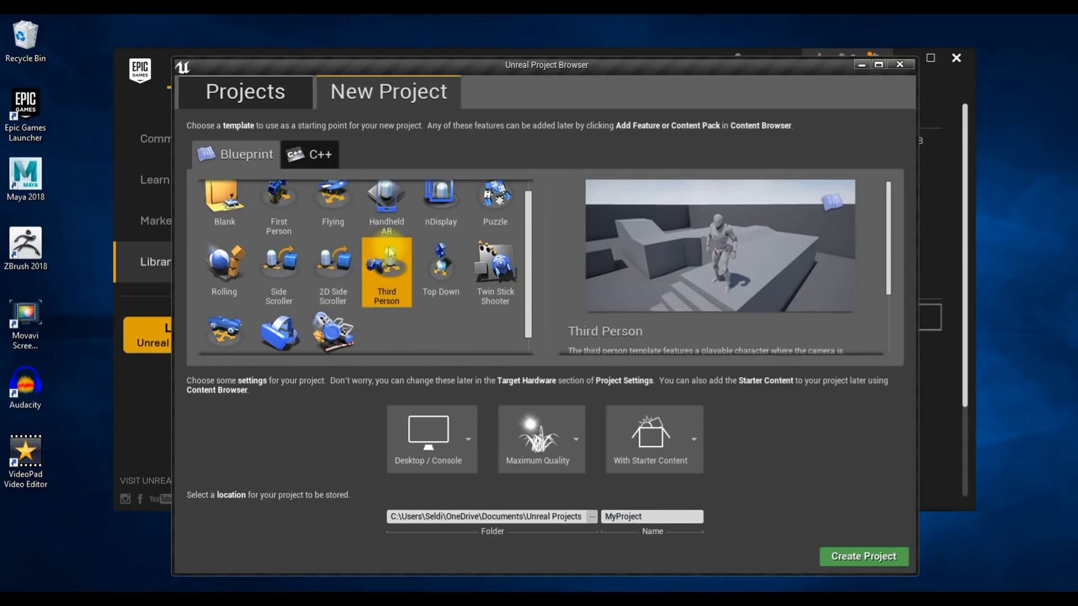
pyautogui.click(694, 439)
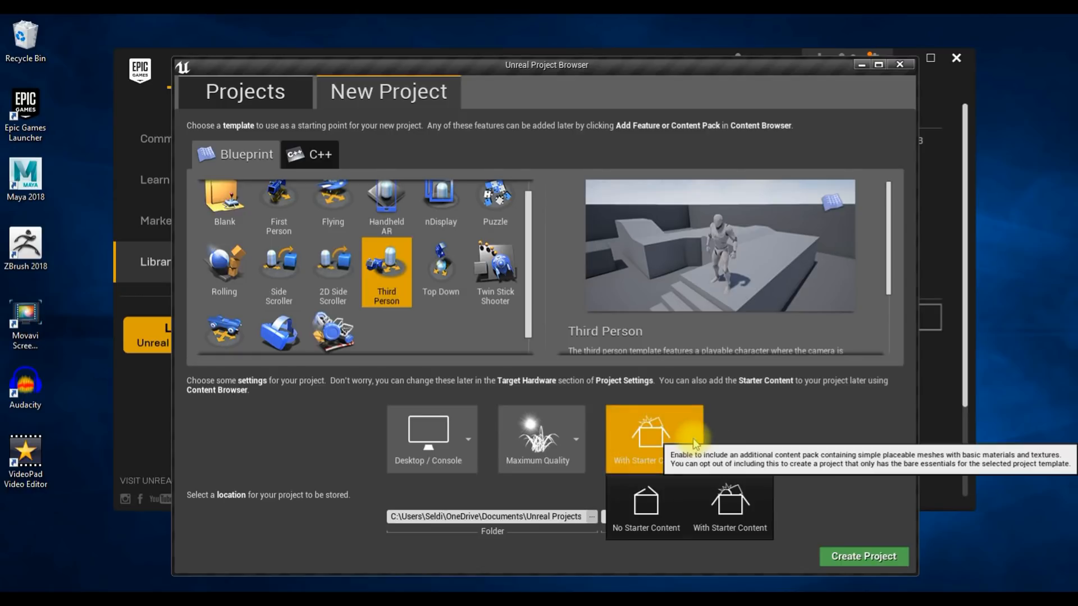
pyautogui.click(641, 510)
pyautogui.click(575, 442)
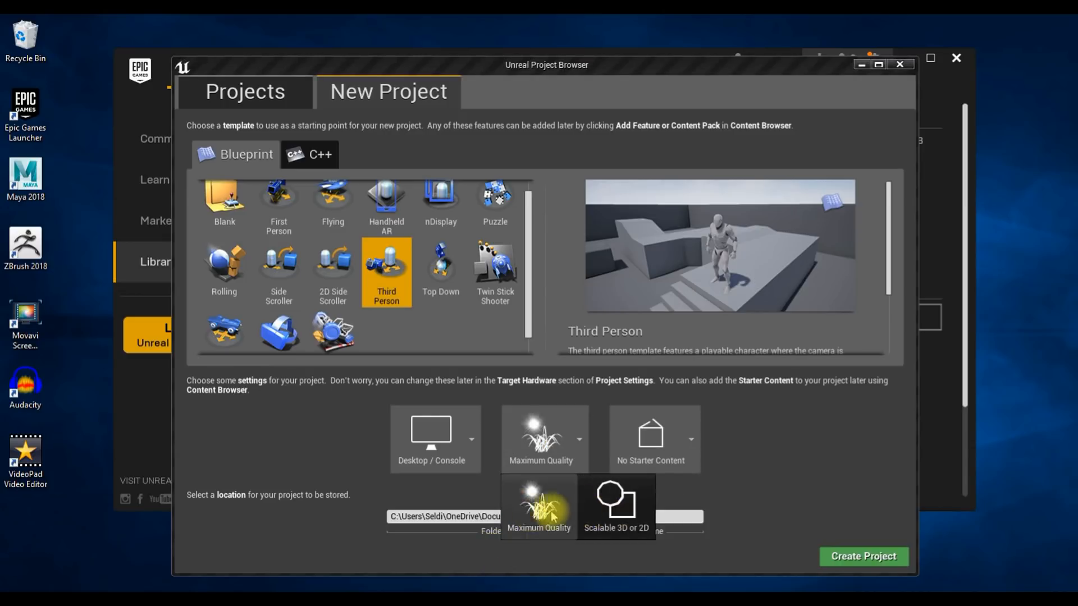
pyautogui.click(625, 501)
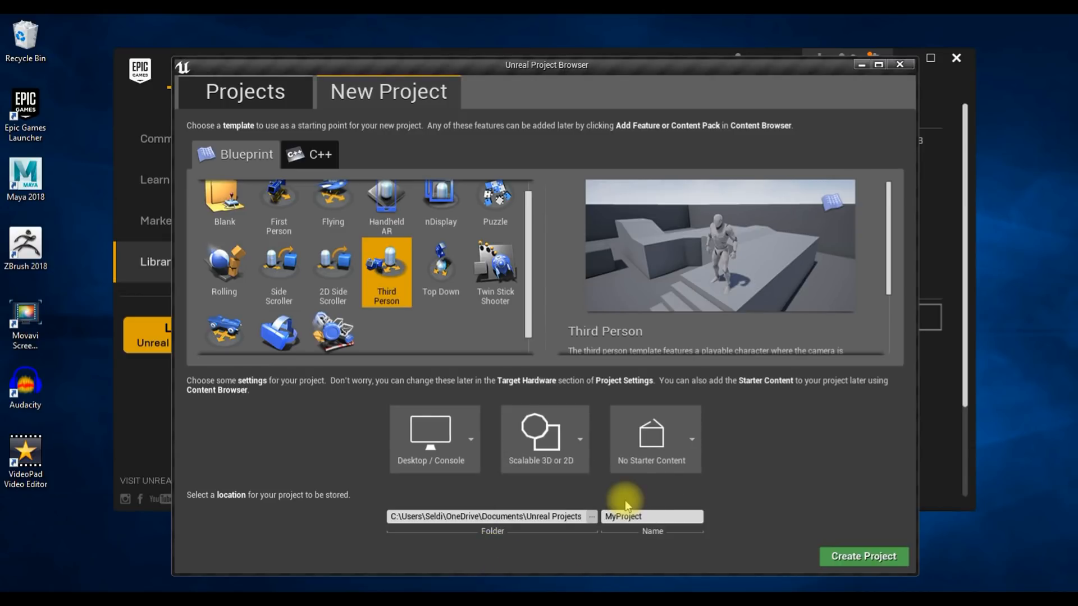
# Name the project LandscapeTut and create it.
pyautogui.click(671, 519)
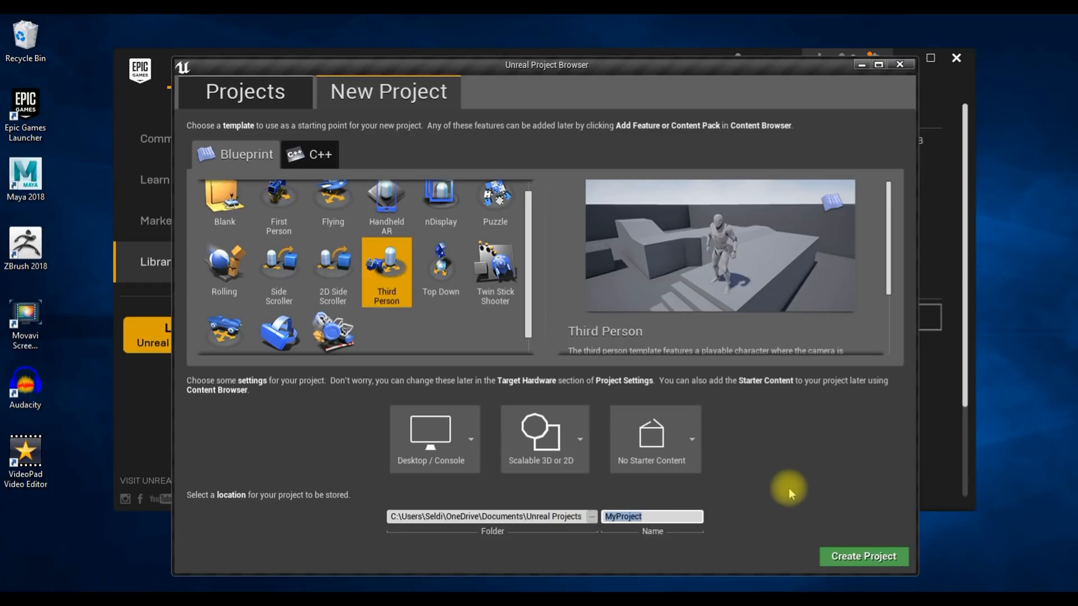
pyautogui.write('LandscapeTut')
pyautogui.click(846, 559)
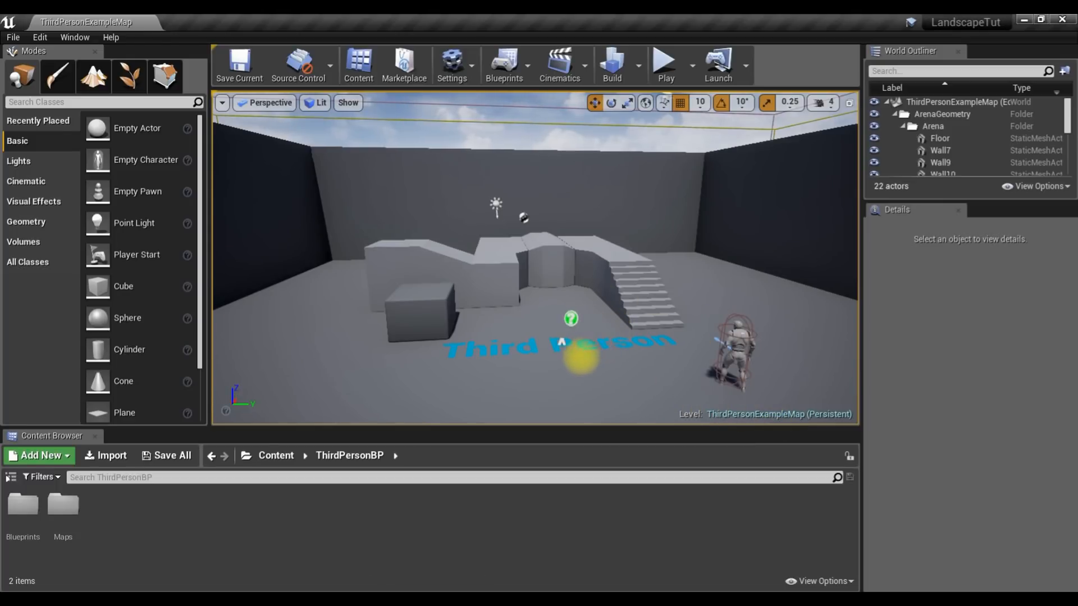
# Play-test the example map by running and jumping with the character, and stop the session.
pyautogui.moveTo(599, 371); pyautogui.dragTo(597, 368, button='right')
pyautogui.click(662, 61)
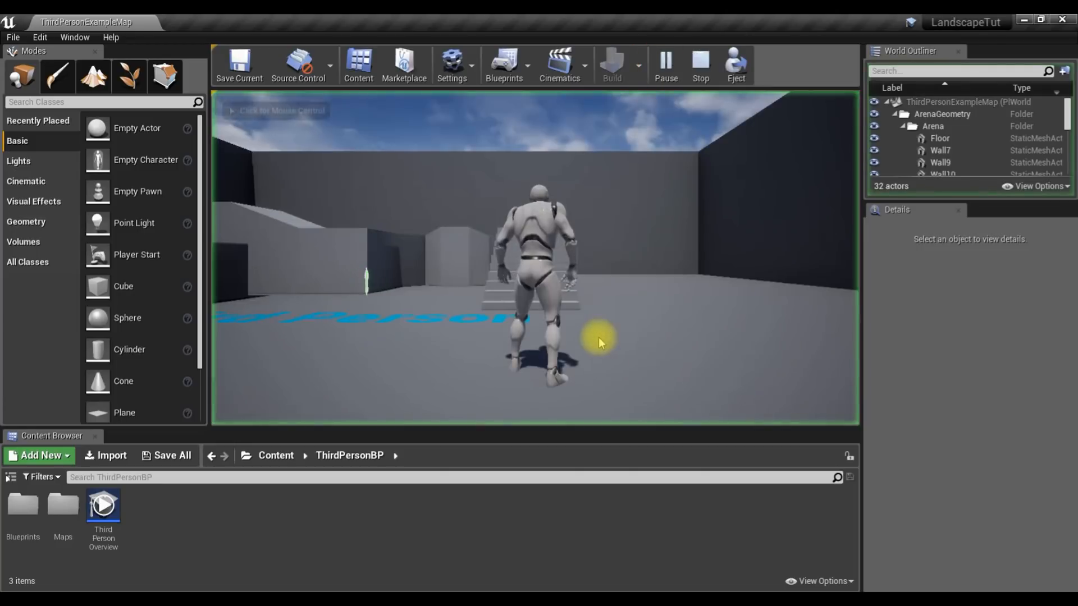
pyautogui.press('w')
pyautogui.press('space')
pyautogui.press('space')
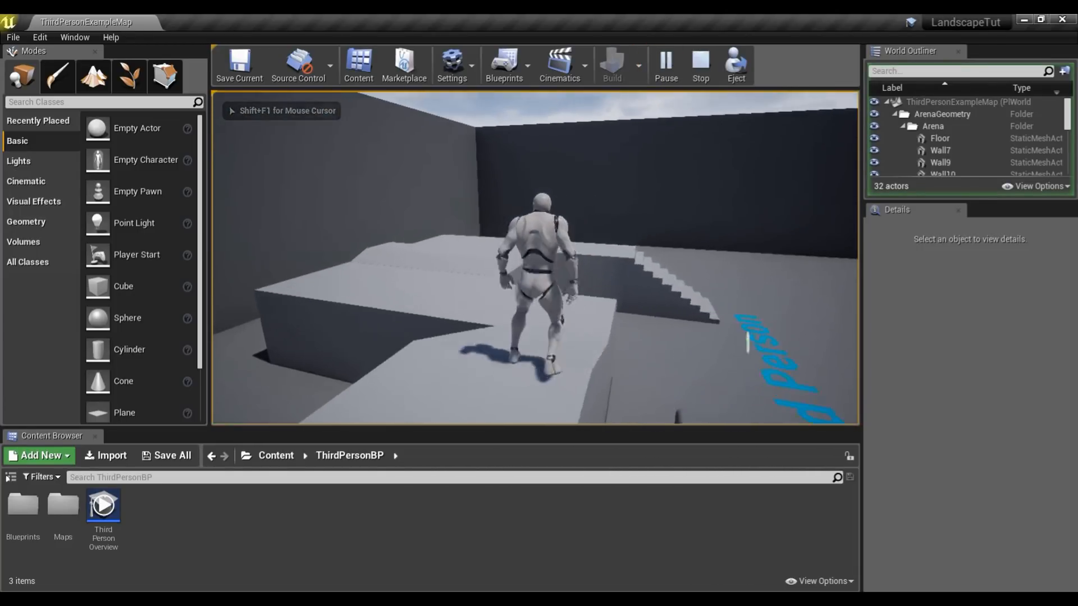
pyautogui.press('space')
pyautogui.press('Escape')
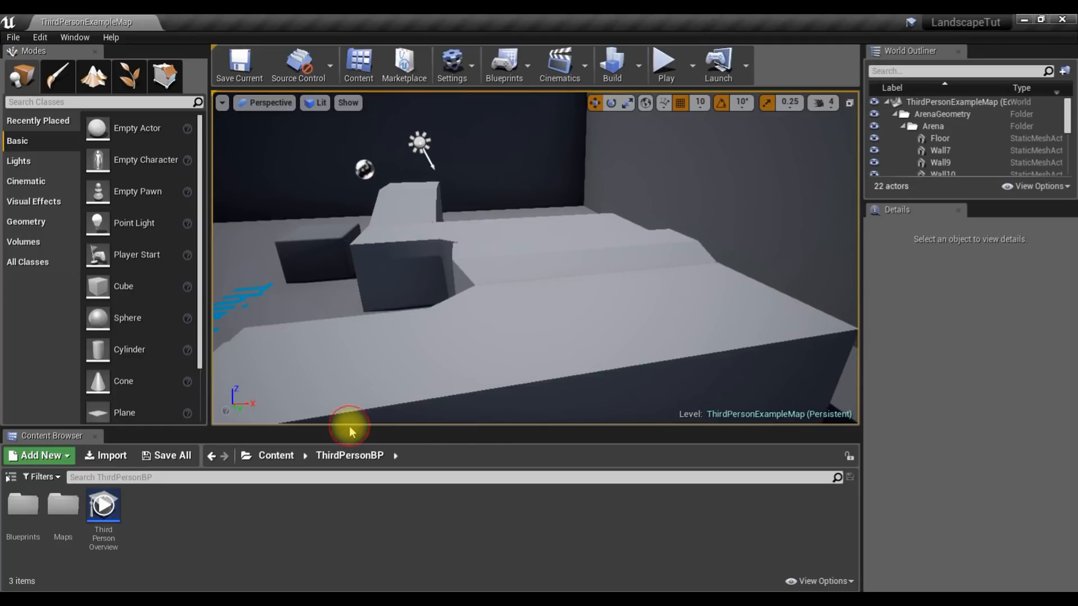
# Enlarge the Content Browser and show its folder tree.
pyautogui.moveTo(350, 425); pyautogui.dragTo(345, 402)
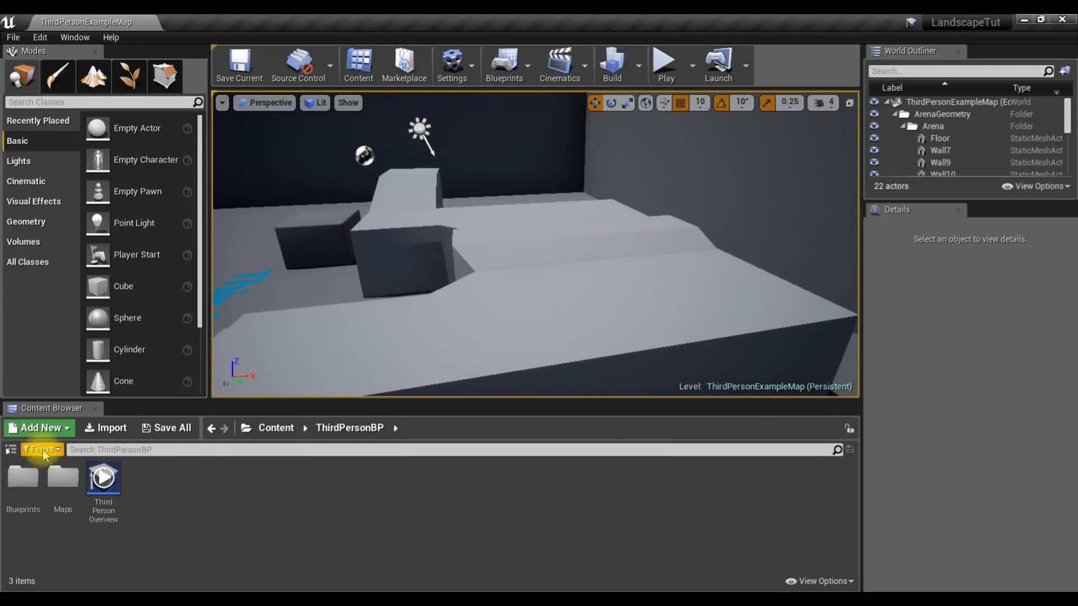
pyautogui.click(11, 450)
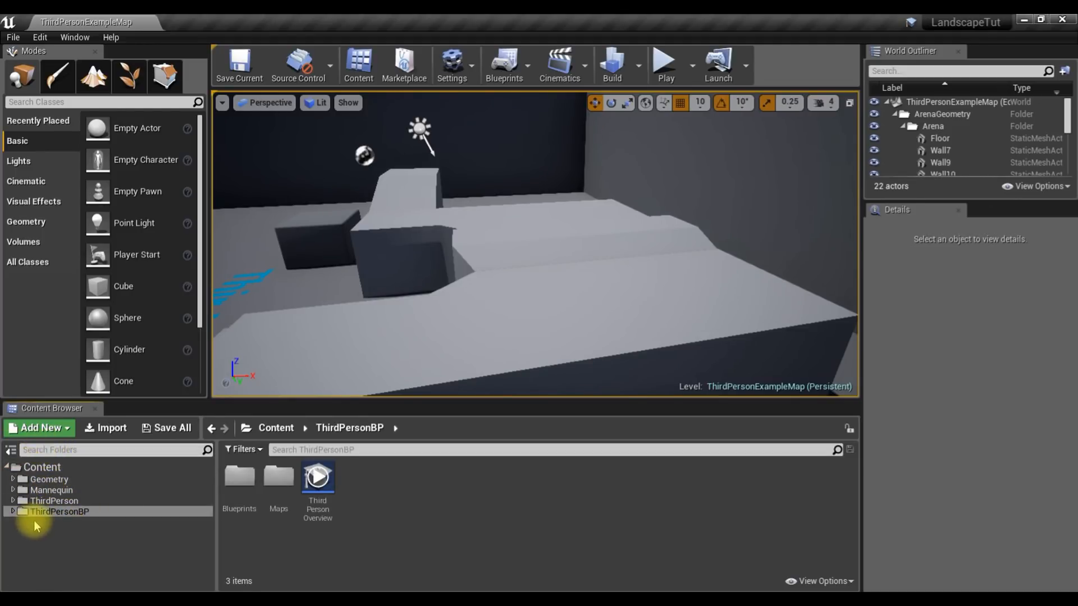
pyautogui.click(40, 428)
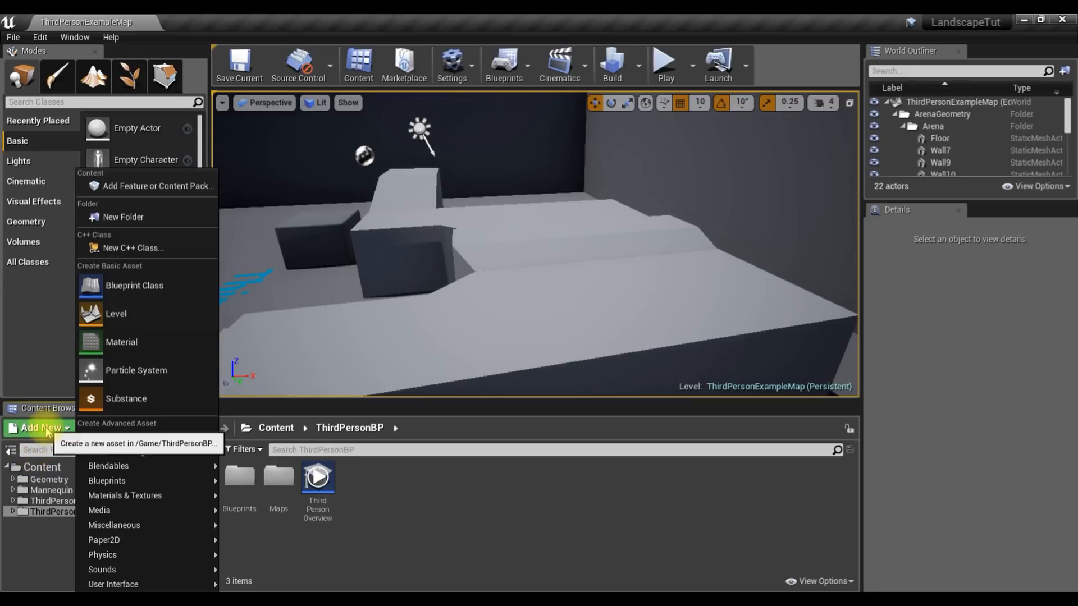
pyautogui.click(129, 218)
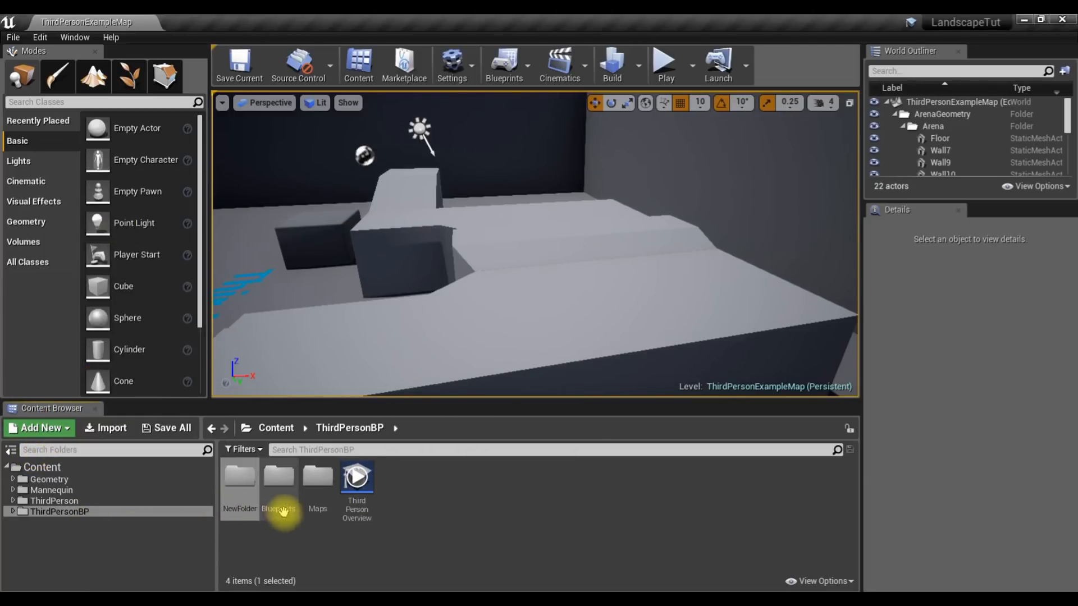
pyautogui.click(27, 513)
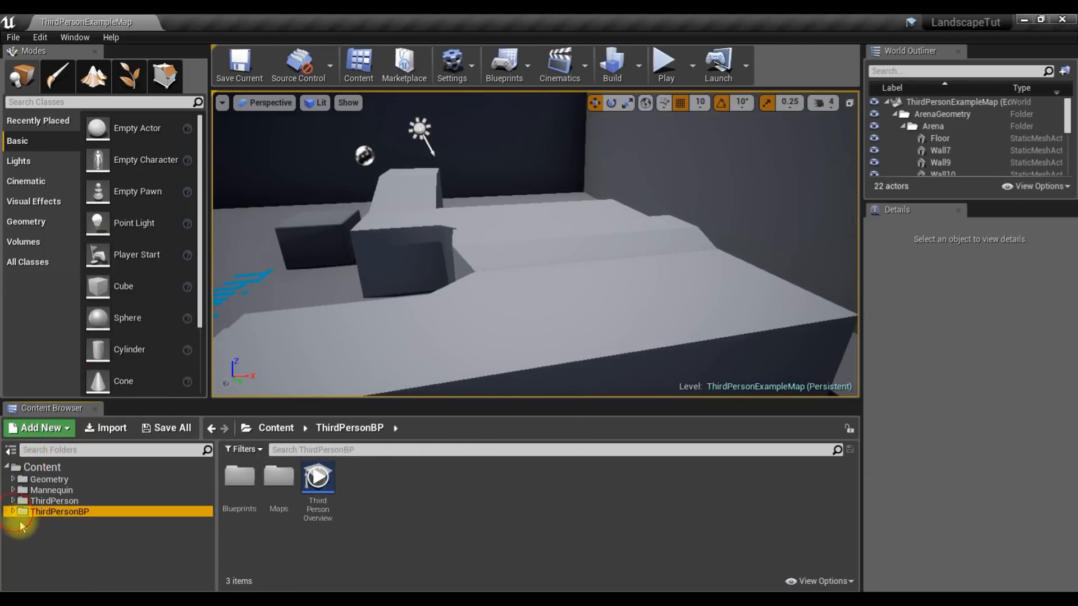
pyautogui.click(67, 436)
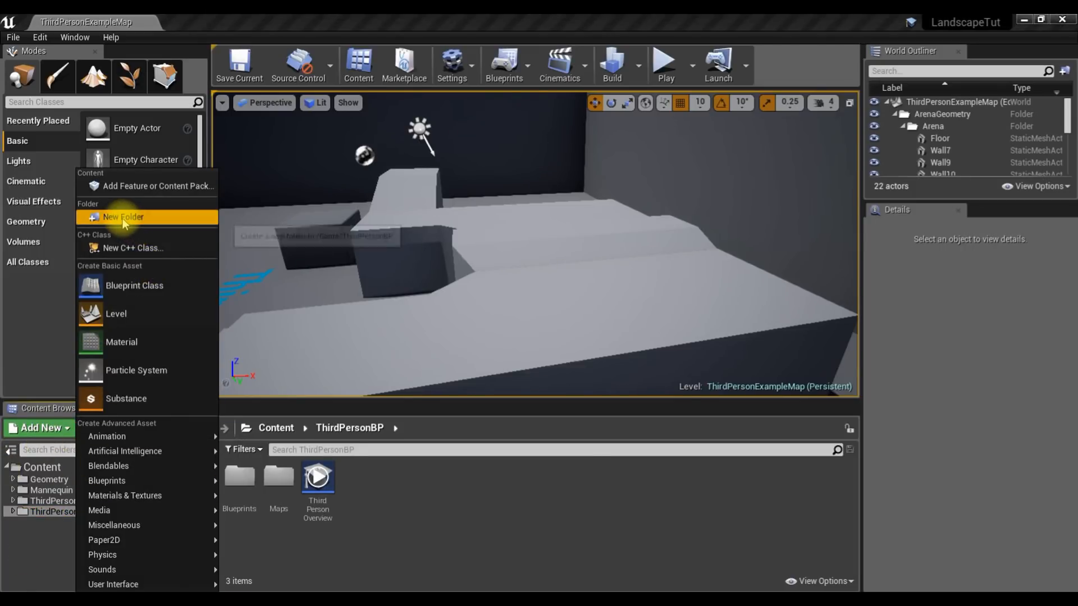
pyautogui.click(34, 479)
# Create a folder named Materials directly under the Content folder.
pyautogui.click(39, 468)
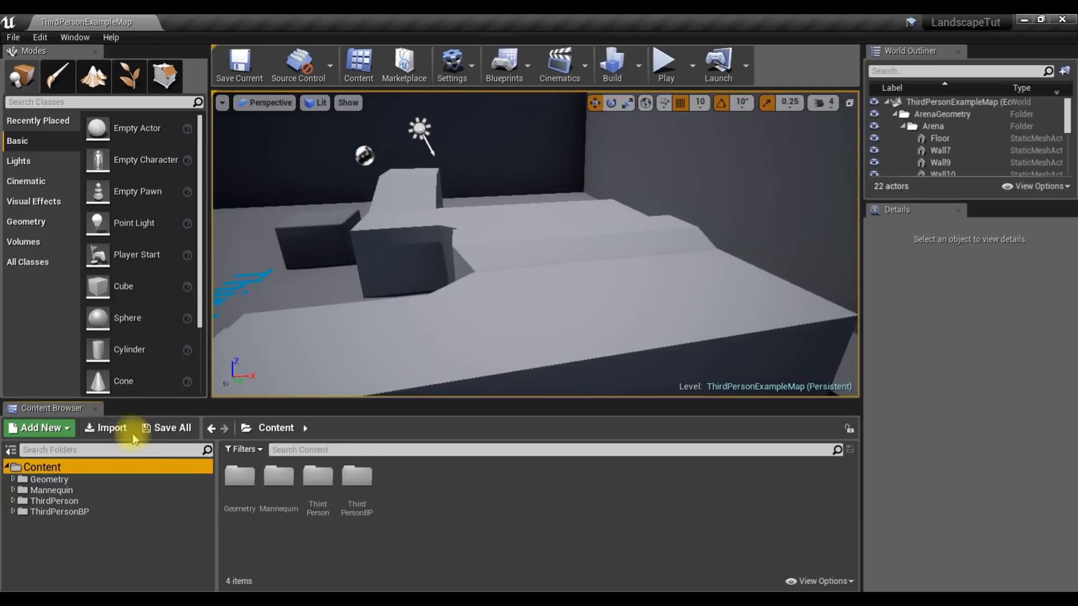
pyautogui.click(40, 428)
pyautogui.click(106, 218)
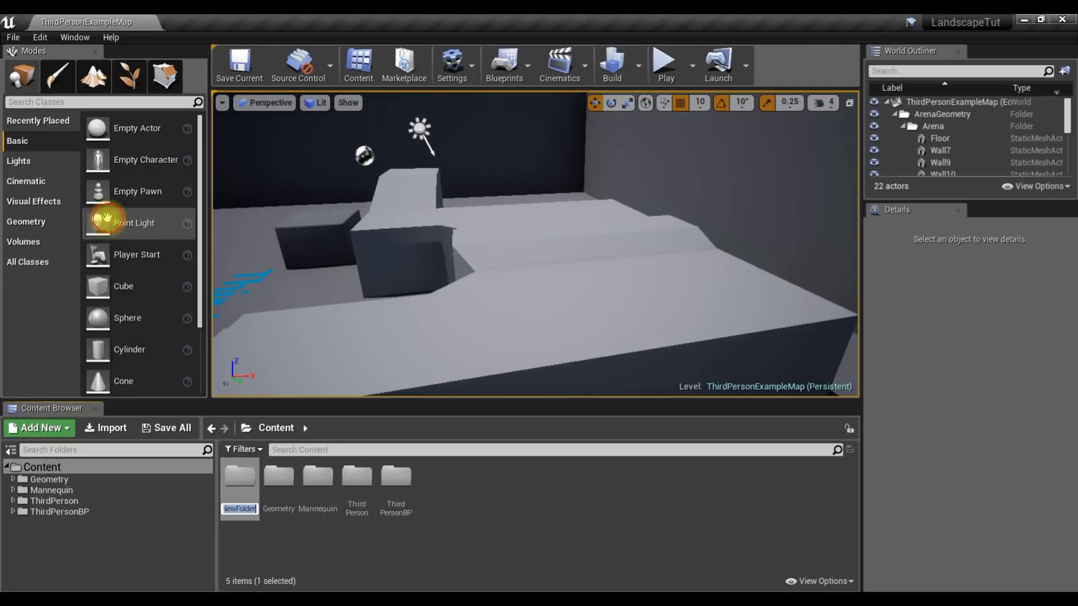
pyautogui.write('Materials')
pyautogui.press('Return')
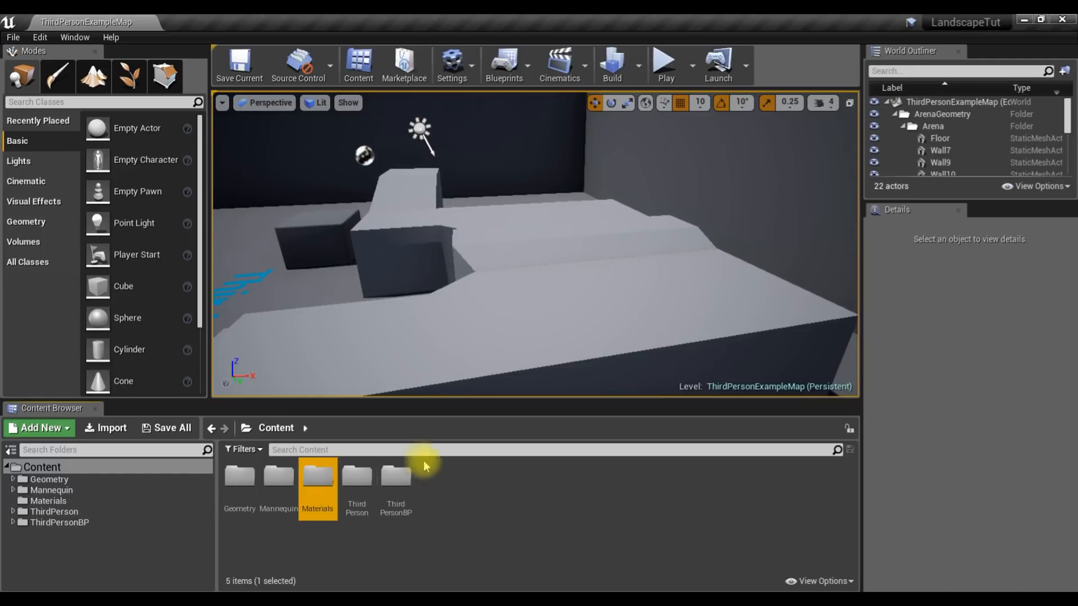
# Create a subfolder named LandscapeData inside the Materials folder.
pyautogui.doubleClick(328, 502)
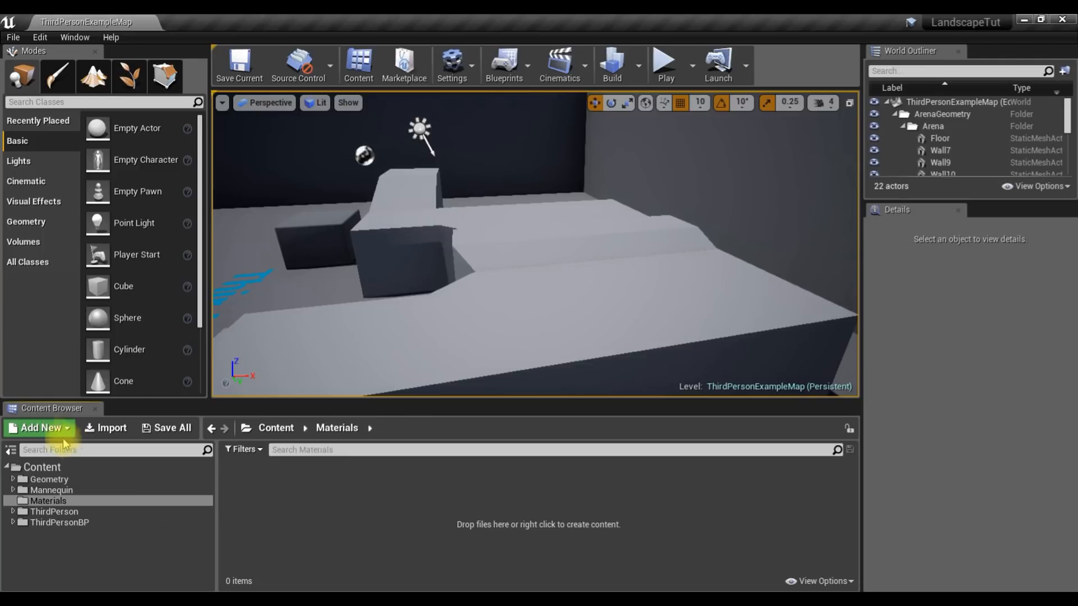
pyautogui.click(42, 430)
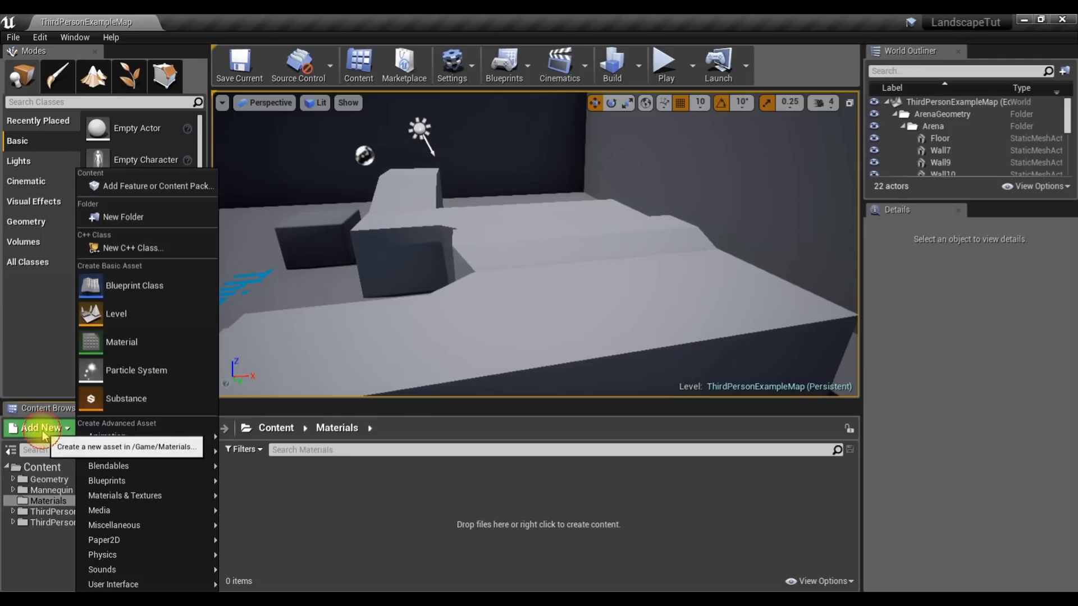
pyautogui.click(121, 218)
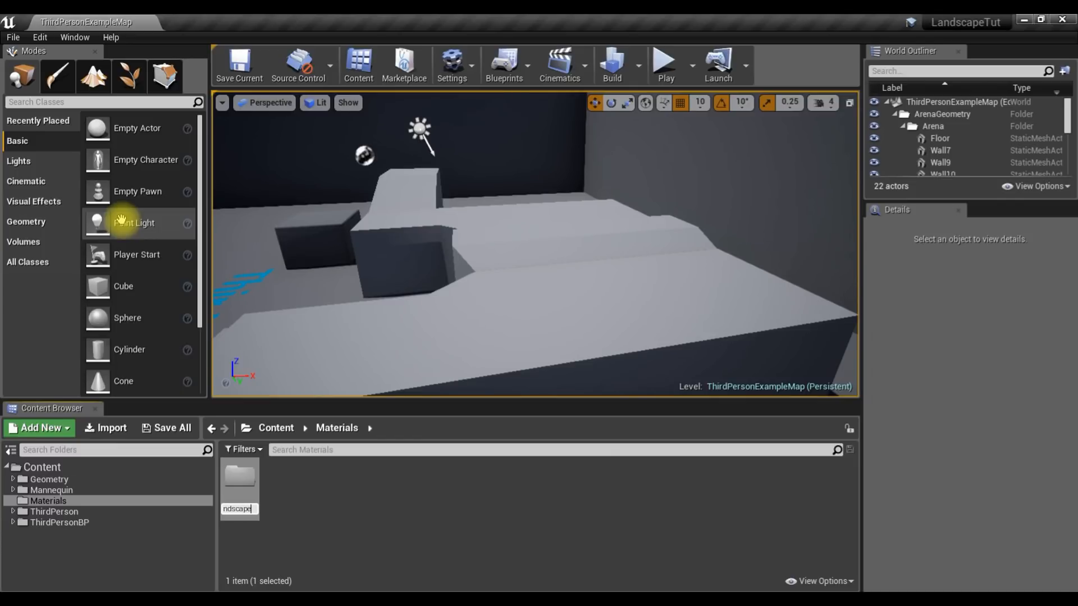
pyautogui.write('Landscape')
pyautogui.press('BackSpace')
pyautogui.press('BackSpace')
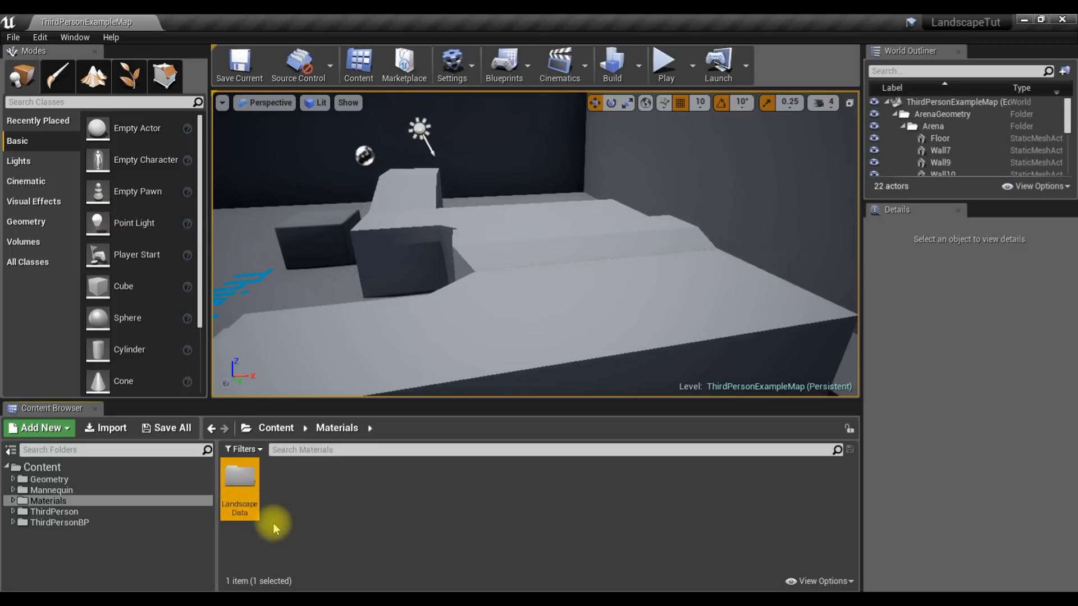
# Create a new material named LandscapeMaterial in the Materials folder.
pyautogui.click(52, 502)
pyautogui.click(285, 487)
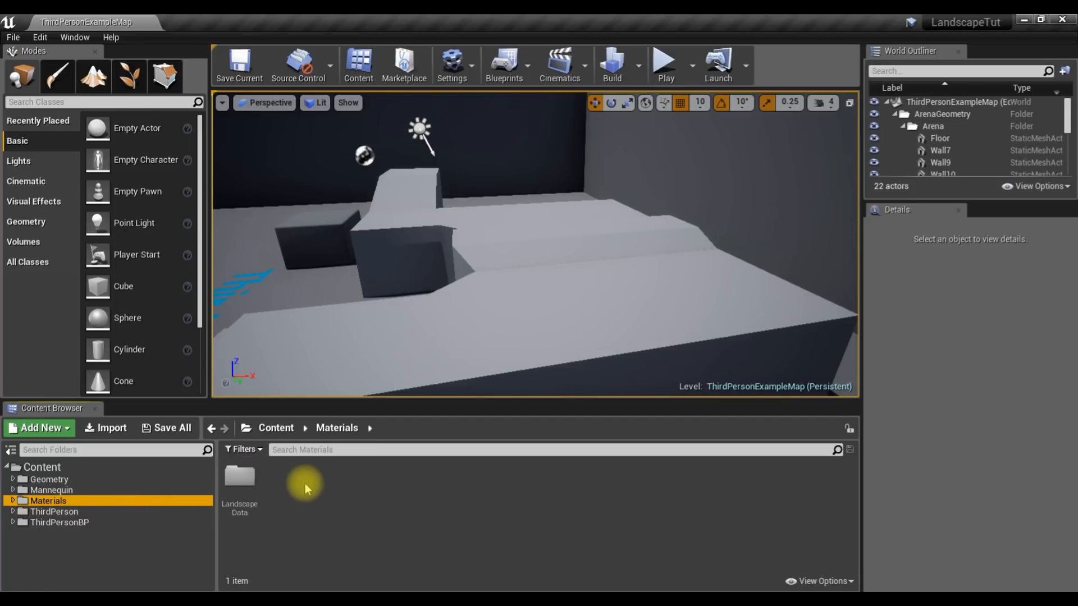
pyautogui.rightClick(284, 481)
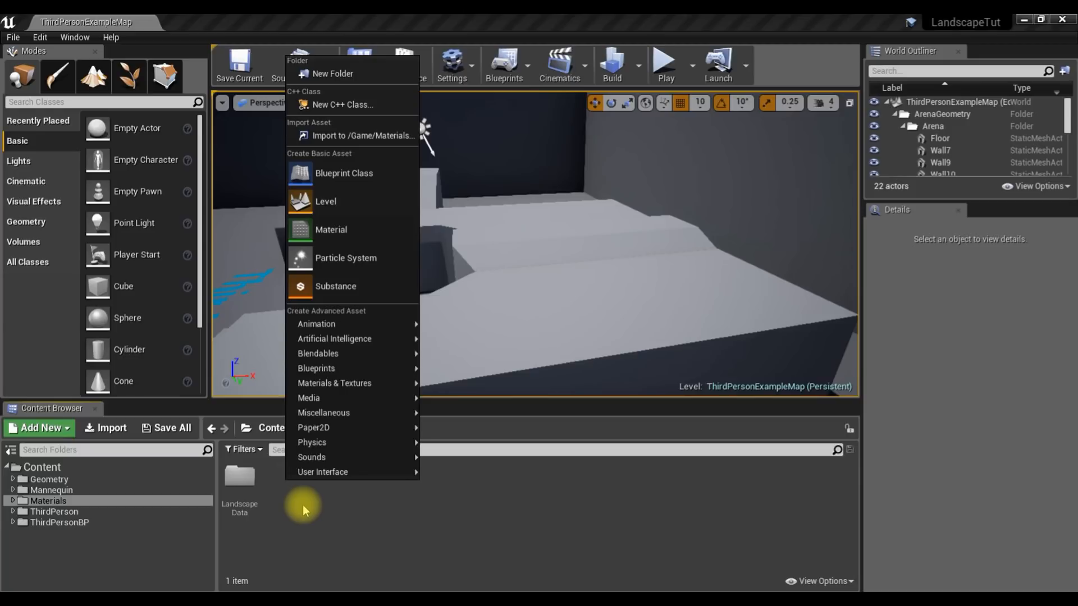
pyautogui.click(331, 230)
pyautogui.write('Landscape')
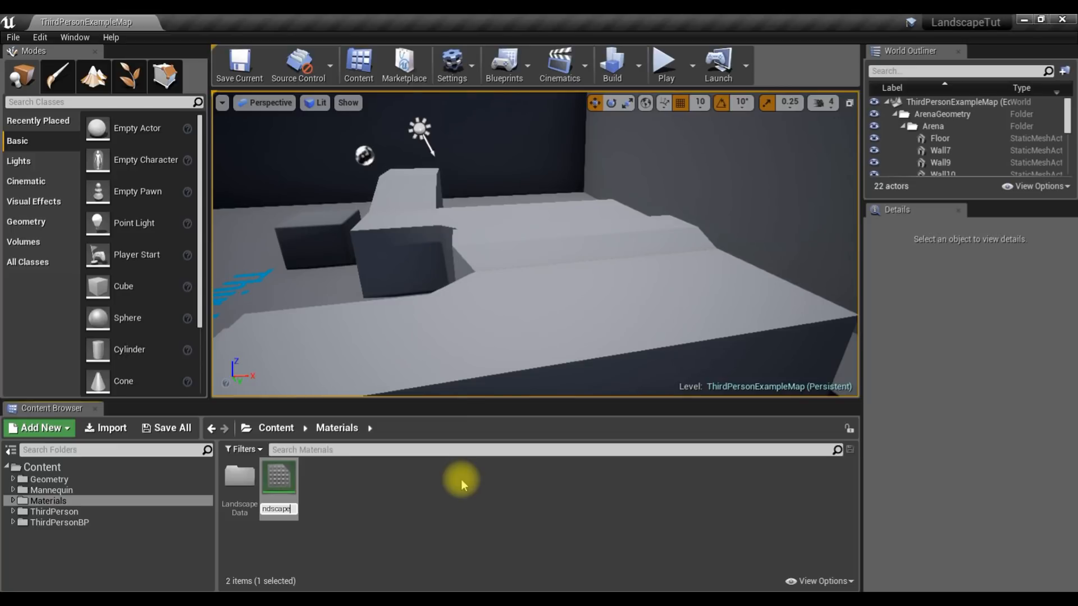
pyautogui.write('Material')
pyautogui.press('Return')
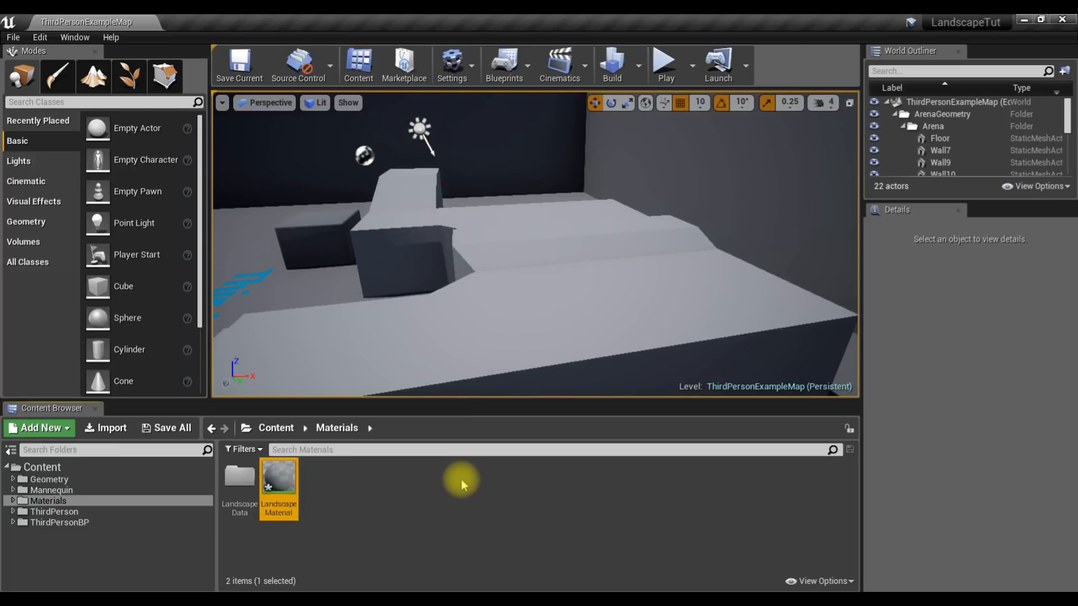
# Create a new level from the Default level template.
pyautogui.moveTo(410, 296)
pyautogui.mouseDown(button='right')
pyautogui.moveTo(320, 252)
pyautogui.moveTo(224, 264)
pyautogui.moveTo(371, 284)
pyautogui.moveTo(314, 292)
pyautogui.moveTo(409, 302)
pyautogui.mouseUp(button='right')
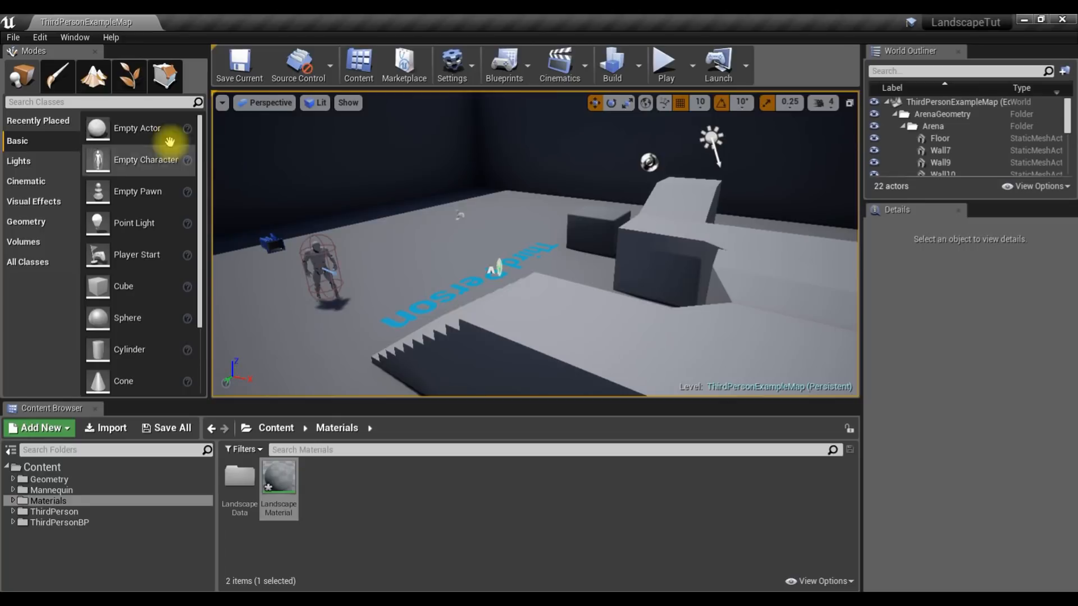
pyautogui.click(16, 39)
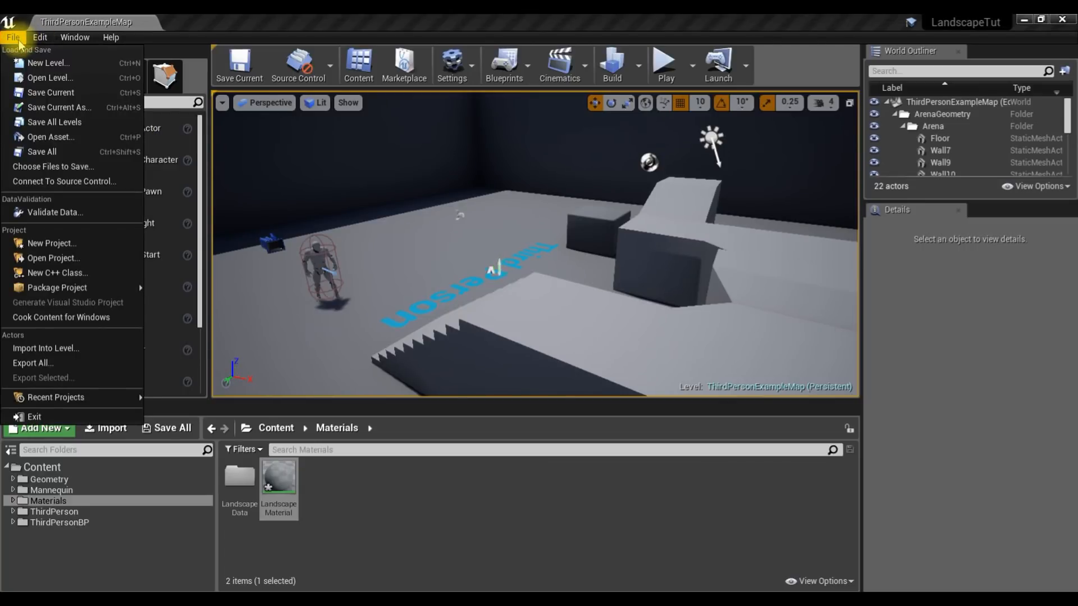
pyautogui.click(43, 64)
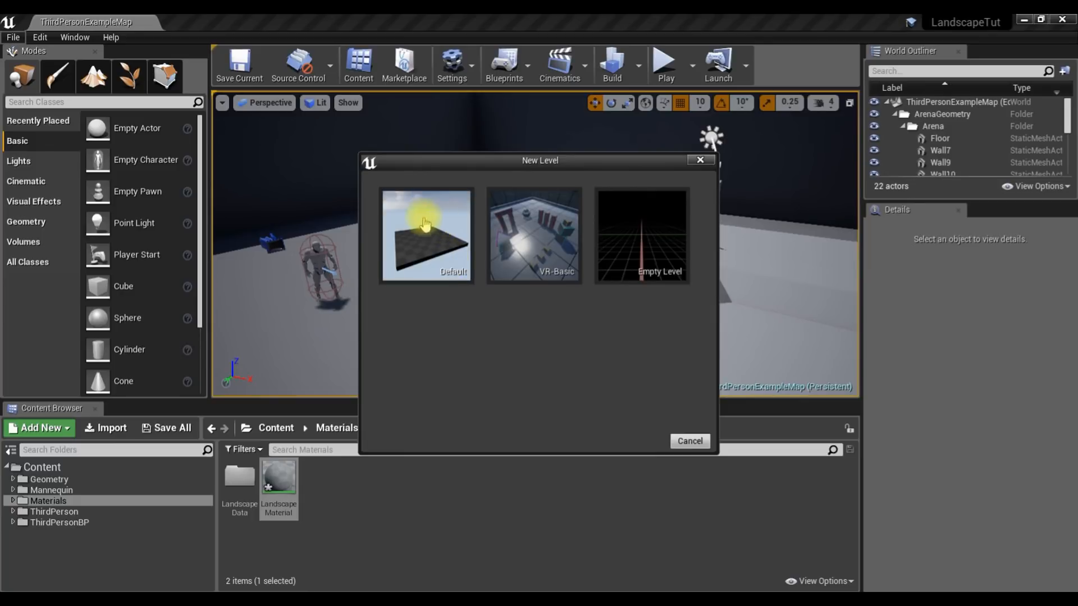
pyautogui.click(423, 243)
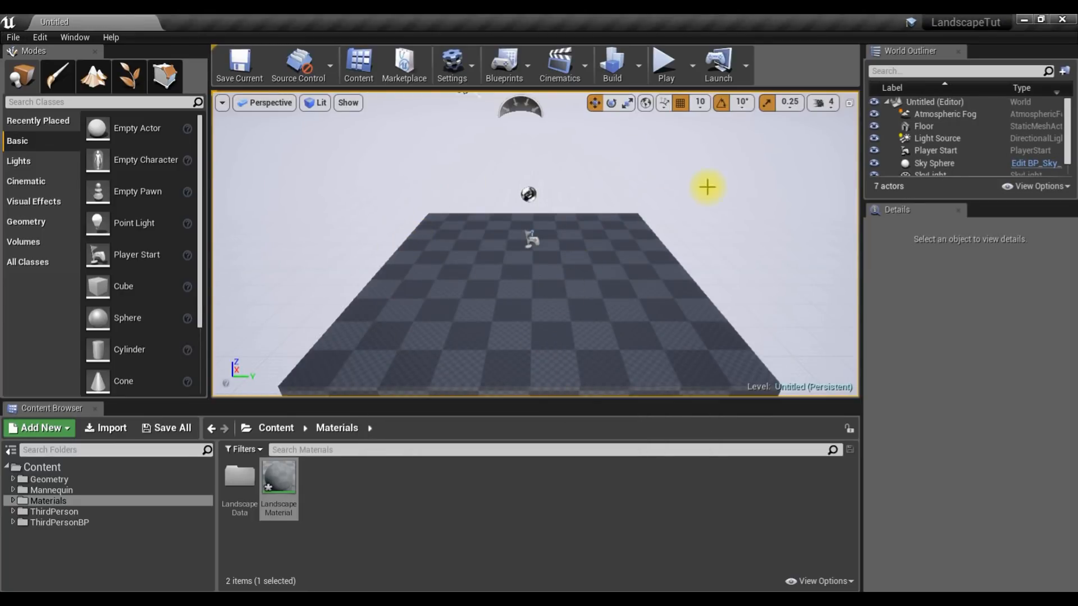
# Delete the checkered Floor mesh from the new level.
pyautogui.moveTo(621, 290)
pyautogui.mouseDown(button='right')
pyautogui.moveTo(488, 225)
pyautogui.moveTo(678, 252)
pyautogui.moveTo(627, 268)
pyautogui.moveTo(622, 291)
pyautogui.mouseUp(button='right')
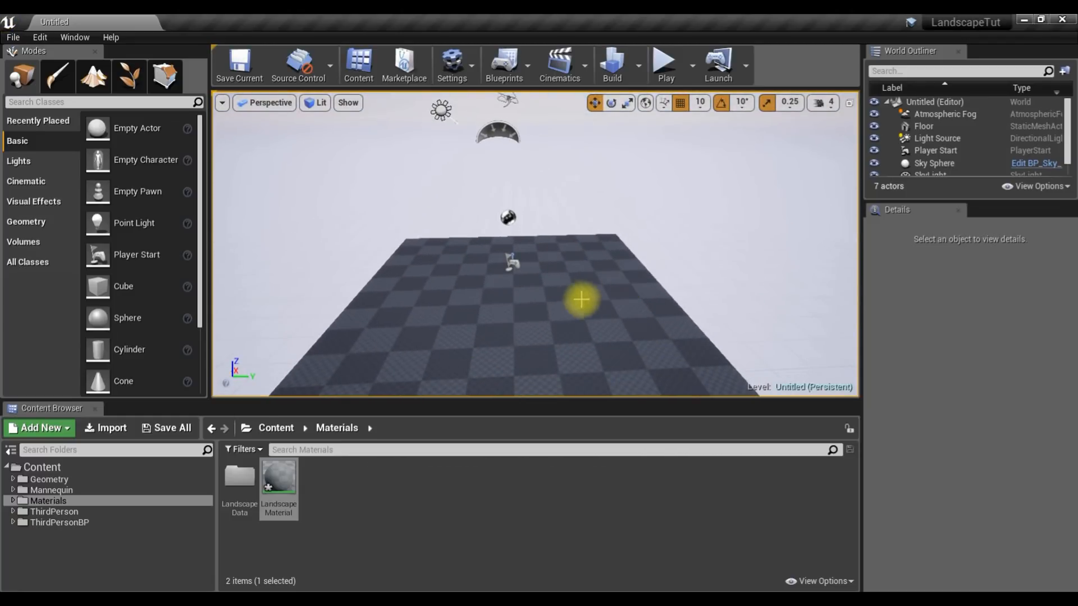
pyautogui.click(408, 290)
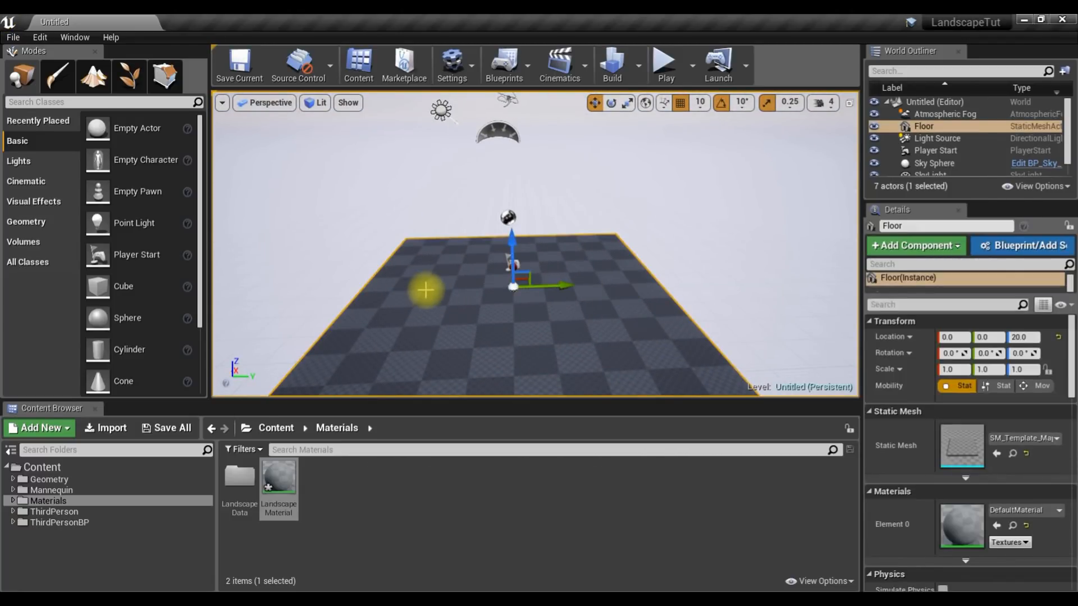
pyautogui.press('Delete')
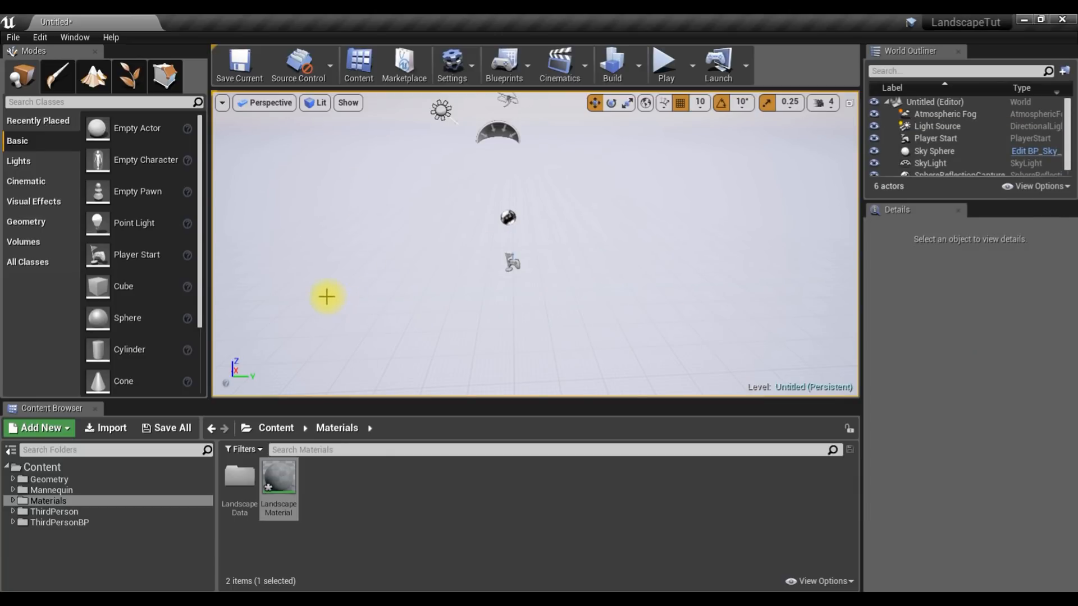
# Create a new landscape using LandscapeMaterial, with its Z location set to 0.
pyautogui.click(90, 81)
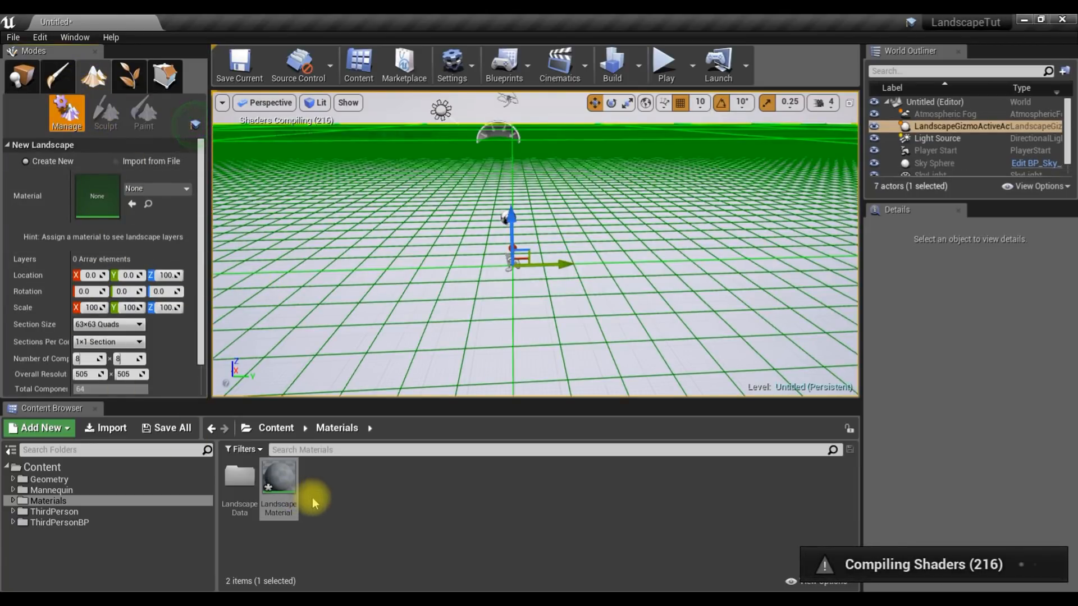
pyautogui.moveTo(278, 478); pyautogui.dragTo(107, 191)
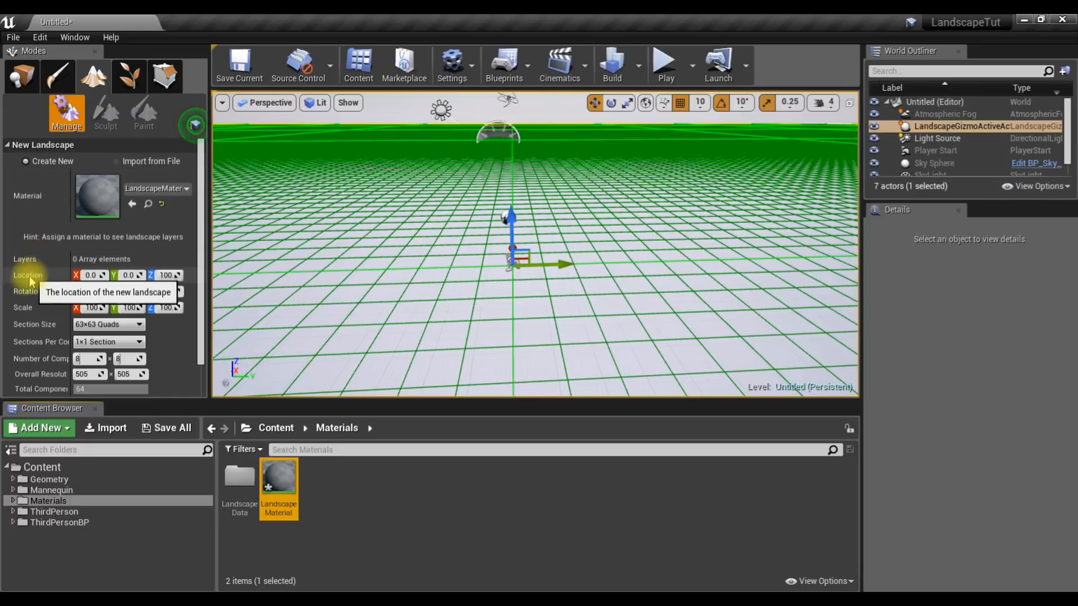
pyautogui.click(163, 275)
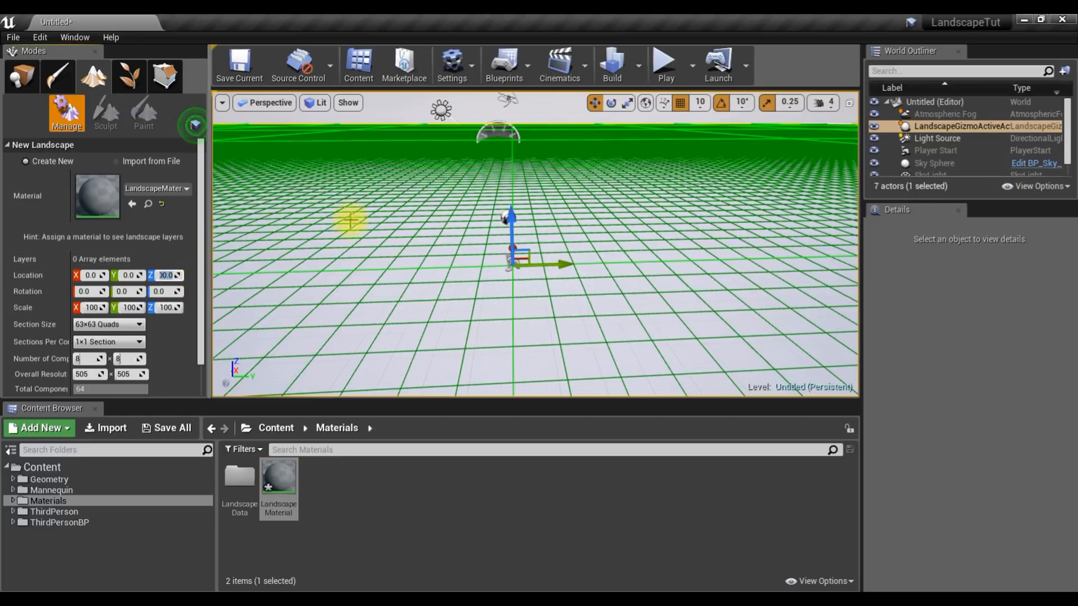
pyautogui.press('Return')
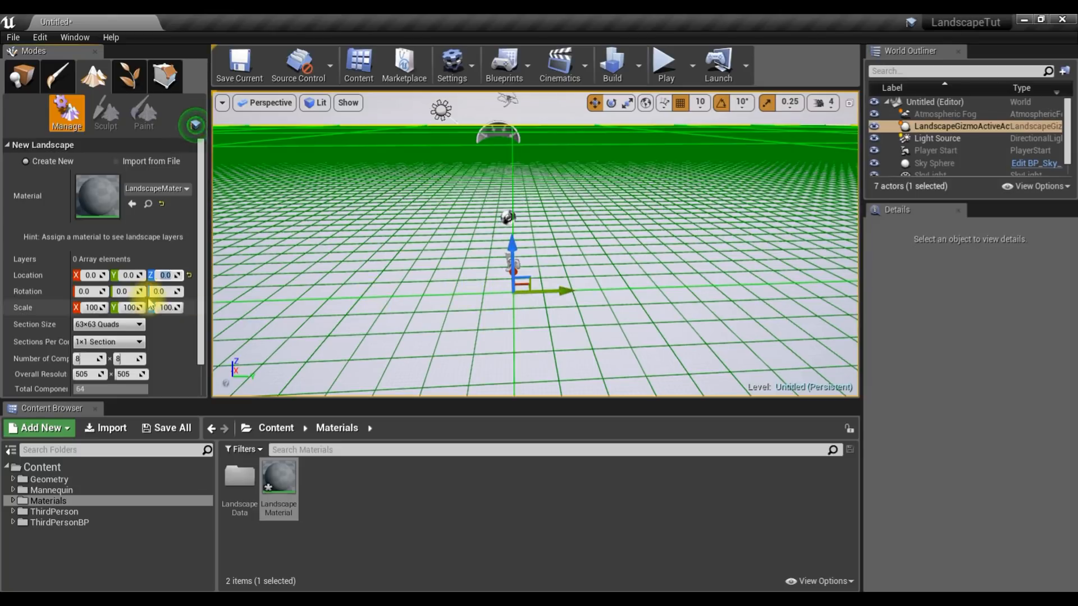
pyautogui.scroll(-1, 173, 301)
pyautogui.click(179, 387)
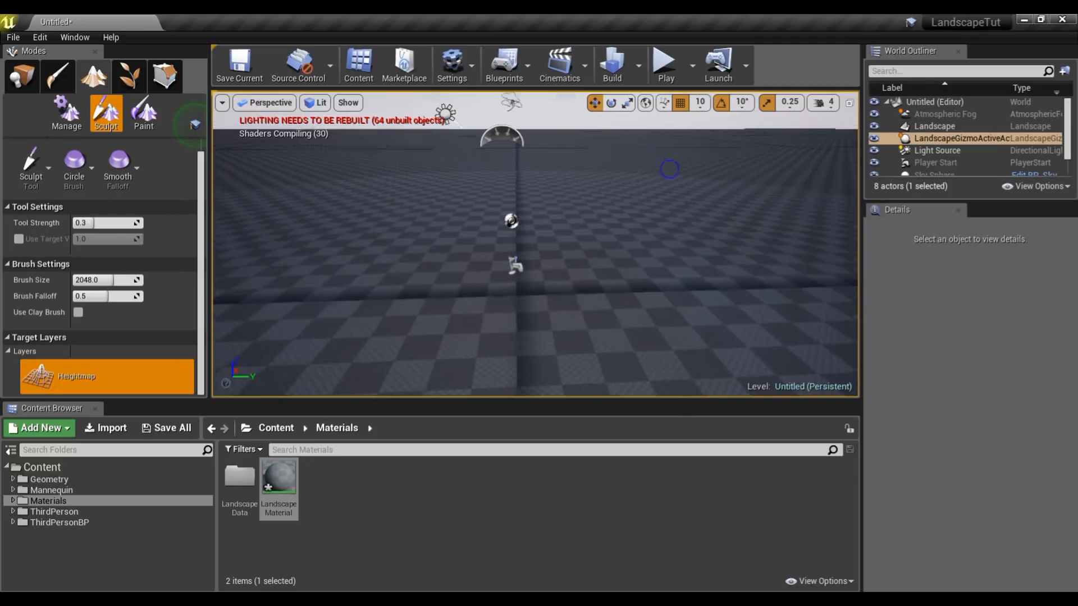
# Sculpt a large rounded hill on the landscape beyond the player start using the circular brush.
pyautogui.moveTo(670, 169); pyautogui.dragTo(702, 144, button='right')
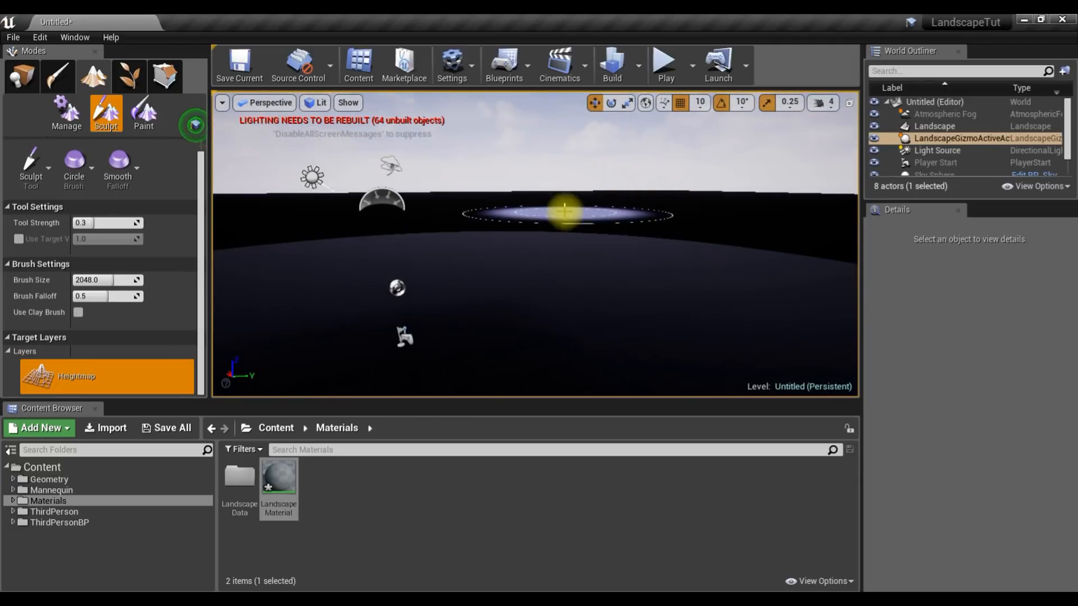
pyautogui.moveTo(534, 207)
pyautogui.mouseDown()
pyautogui.moveTo(618, 211)
pyautogui.moveTo(466, 195)
pyautogui.moveTo(713, 178)
pyautogui.moveTo(477, 176)
pyautogui.moveTo(373, 205)
pyautogui.moveTo(484, 202)
pyautogui.mouseUp()
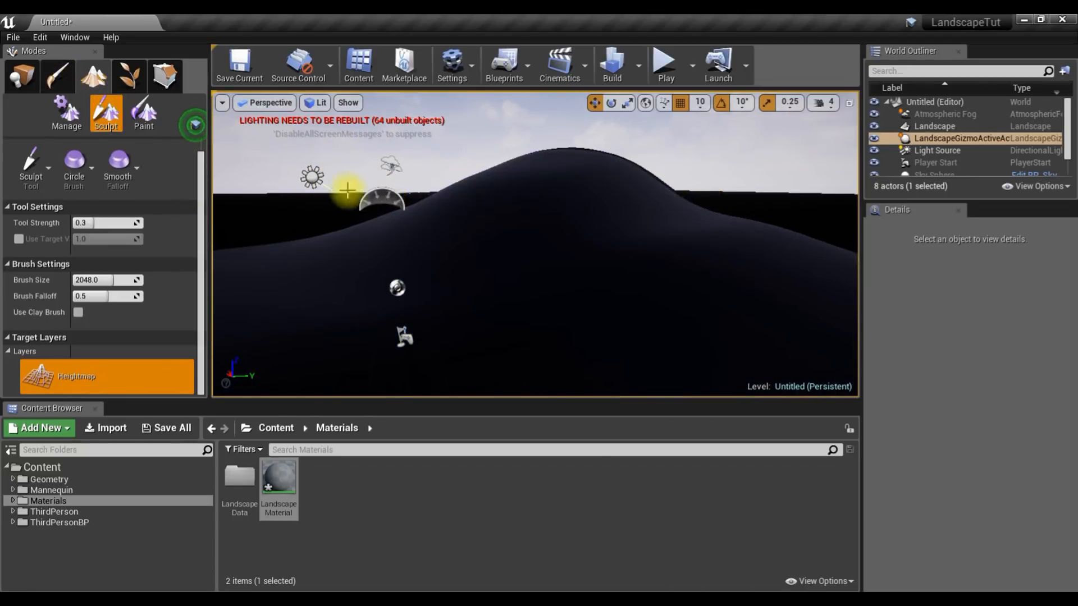
pyautogui.moveTo(373, 183); pyautogui.dragTo(314, 194, button='right')
pyautogui.moveTo(393, 168)
pyautogui.mouseDown(button='right')
pyautogui.moveTo(405, 145)
pyautogui.moveTo(430, 171)
pyautogui.mouseUp(button='right')
pyautogui.moveTo(430, 171)
pyautogui.mouseDown()
pyautogui.moveTo(706, 140)
pyautogui.moveTo(684, 161)
pyautogui.moveTo(561, 142)
pyautogui.moveTo(292, 176)
pyautogui.mouseUp()
pyautogui.moveTo(291, 176)
pyautogui.mouseDown(button='right')
pyautogui.moveTo(295, 236)
pyautogui.moveTo(315, 180)
pyautogui.mouseUp(button='right')
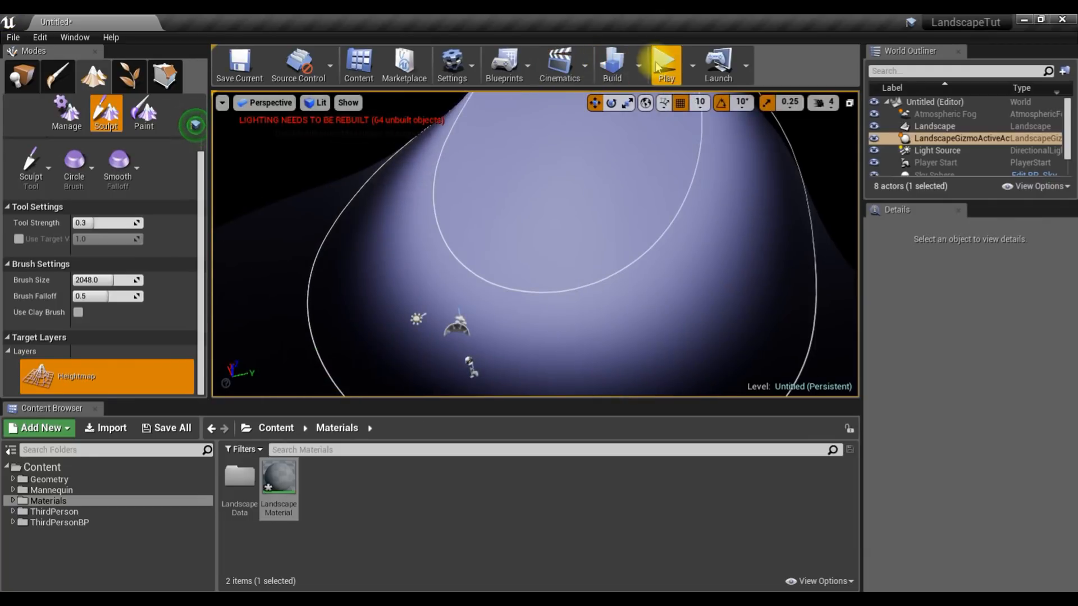
# Play-test the level by running and jumping with the character over the sculpted hill, and end the session.
pyautogui.click(665, 62)
pyautogui.click(484, 229)
pyautogui.press('w')
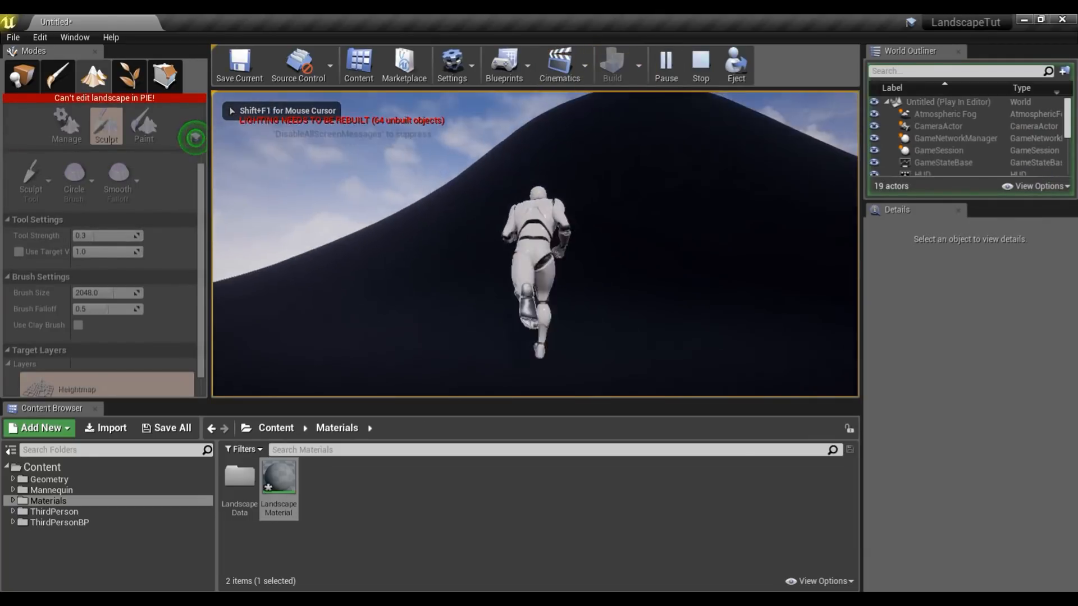
pyautogui.press('space')
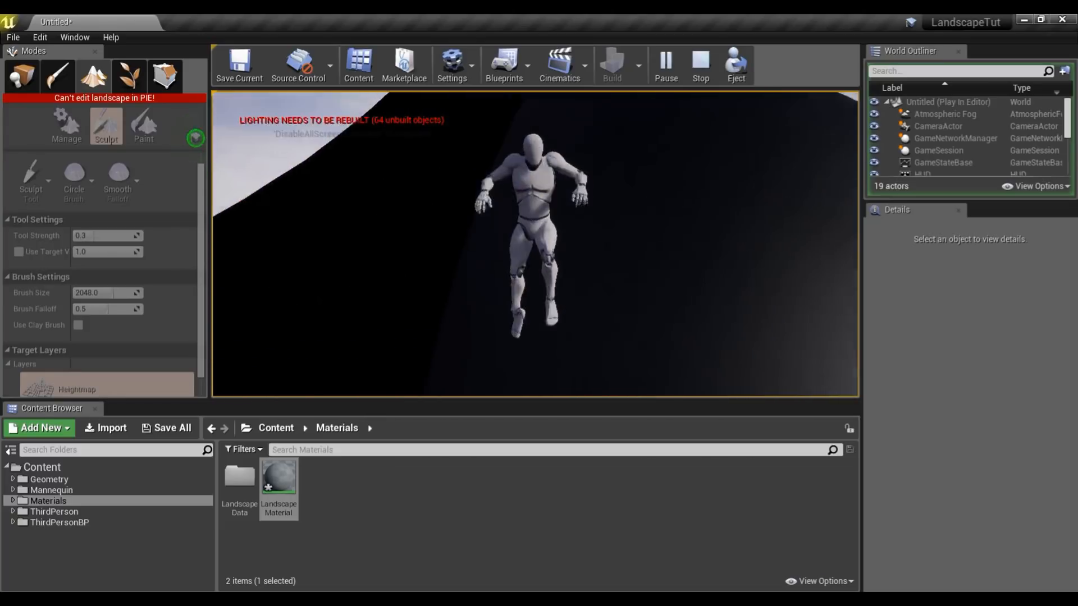
pyautogui.press('w')
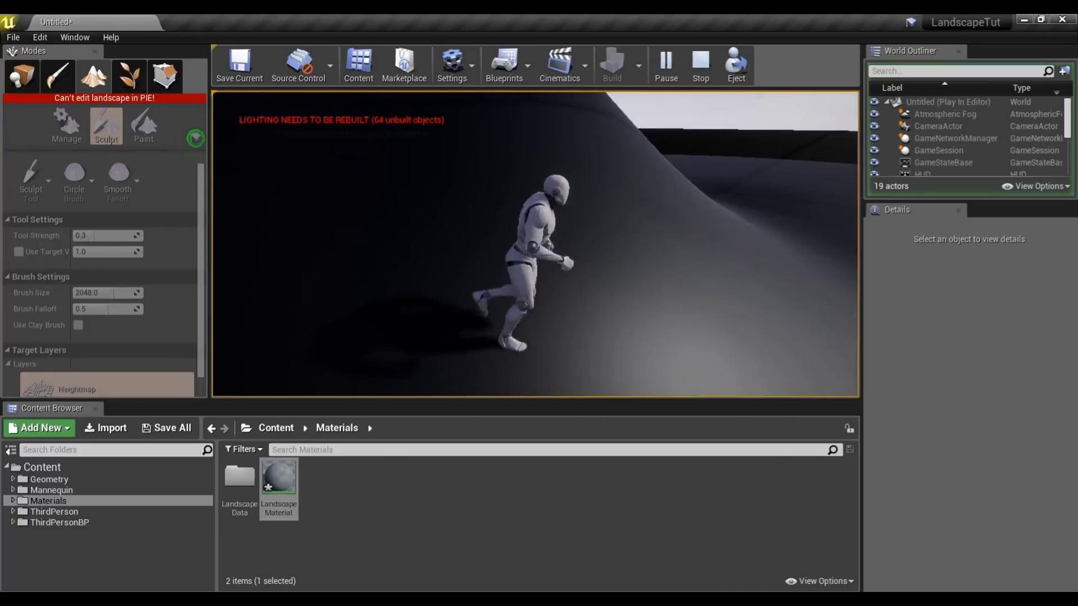
pyautogui.press('Escape')
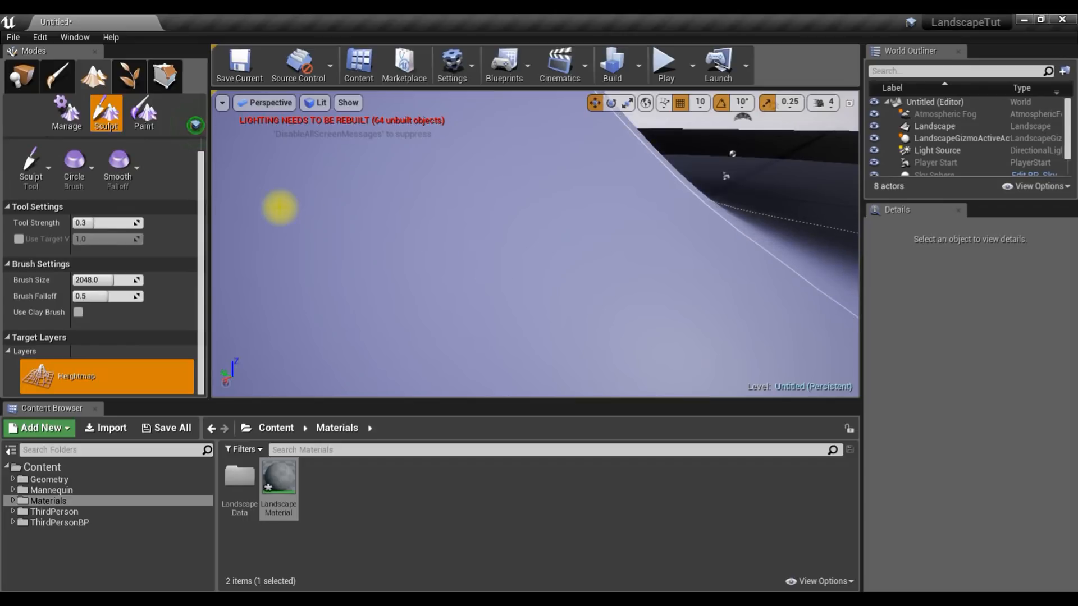
# Leave landscape sculpting for Place mode and open LandscapeMaterial in the material editor.
pyautogui.click(19, 82)
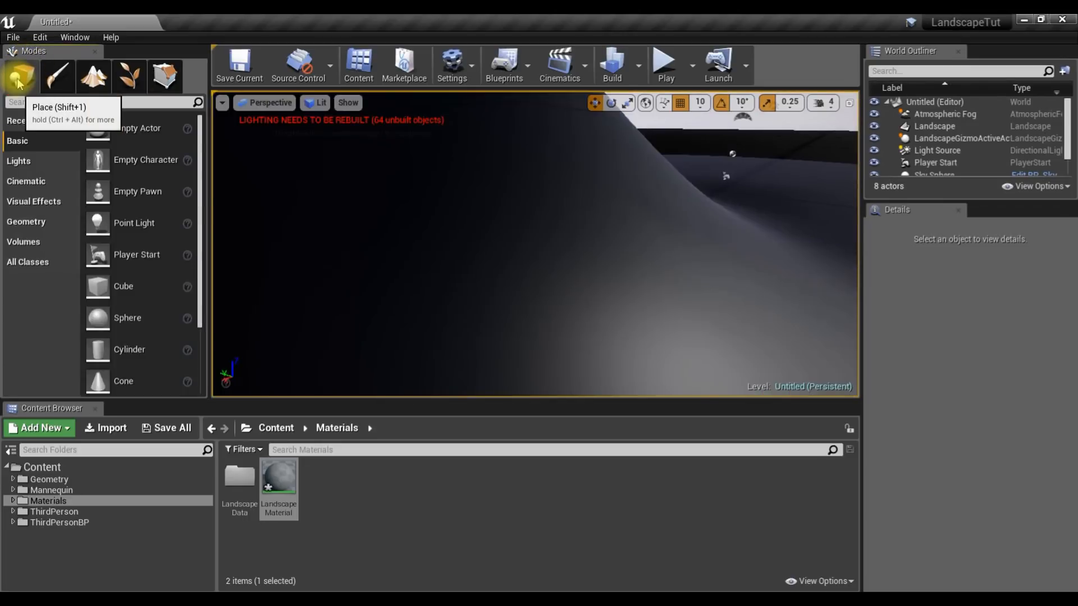
pyautogui.click(282, 483)
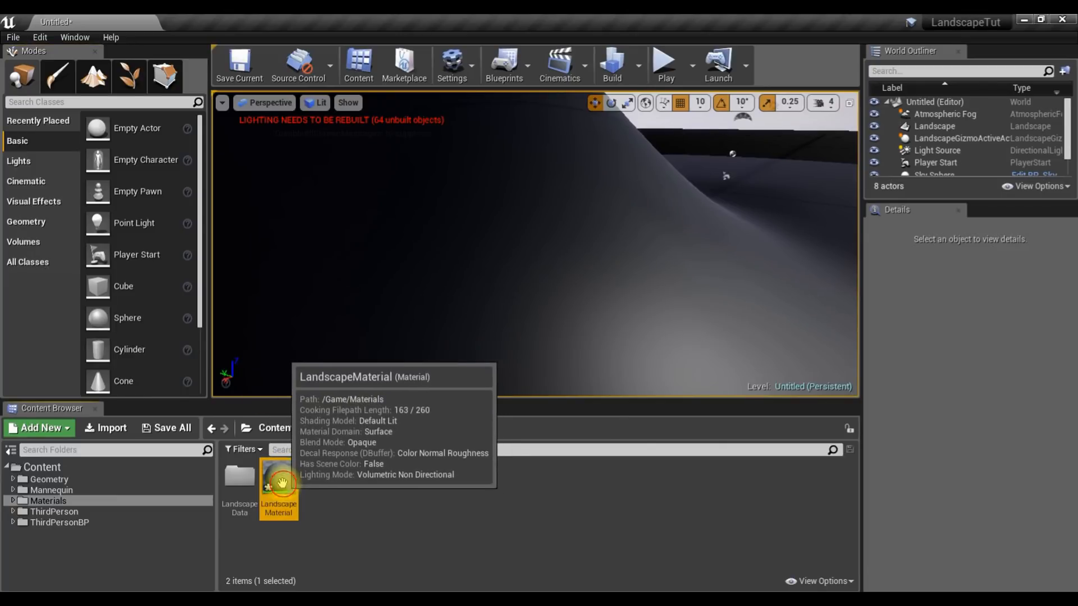
pyautogui.doubleClick(282, 483)
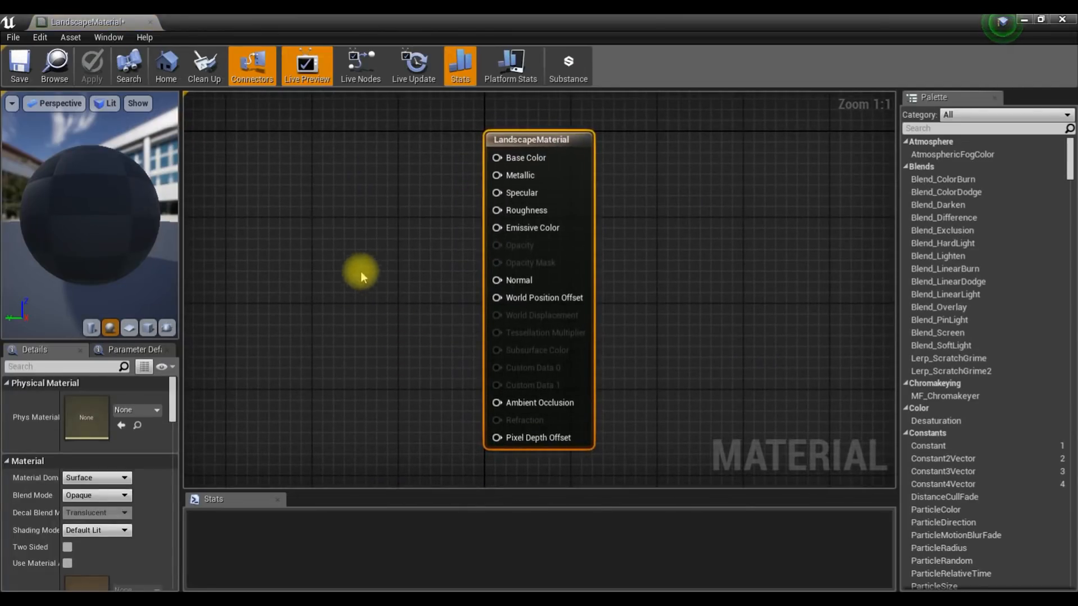
pyautogui.moveTo(359, 278); pyautogui.dragTo(618, 265, button='right')
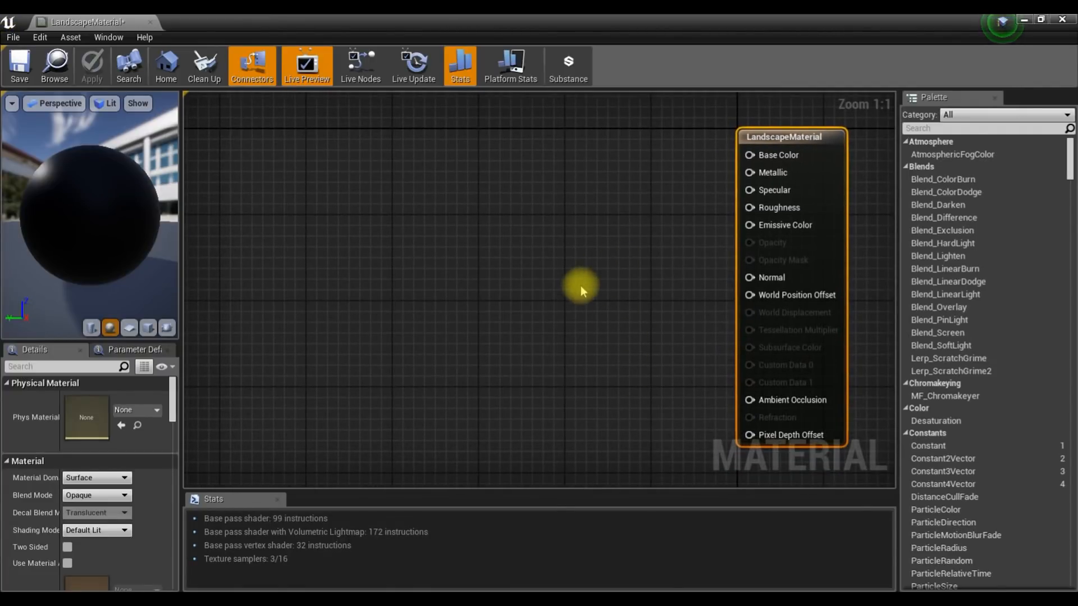
# Save all project changes, storing the new level in the Content folder under the name Default.
pyautogui.click(13, 37)
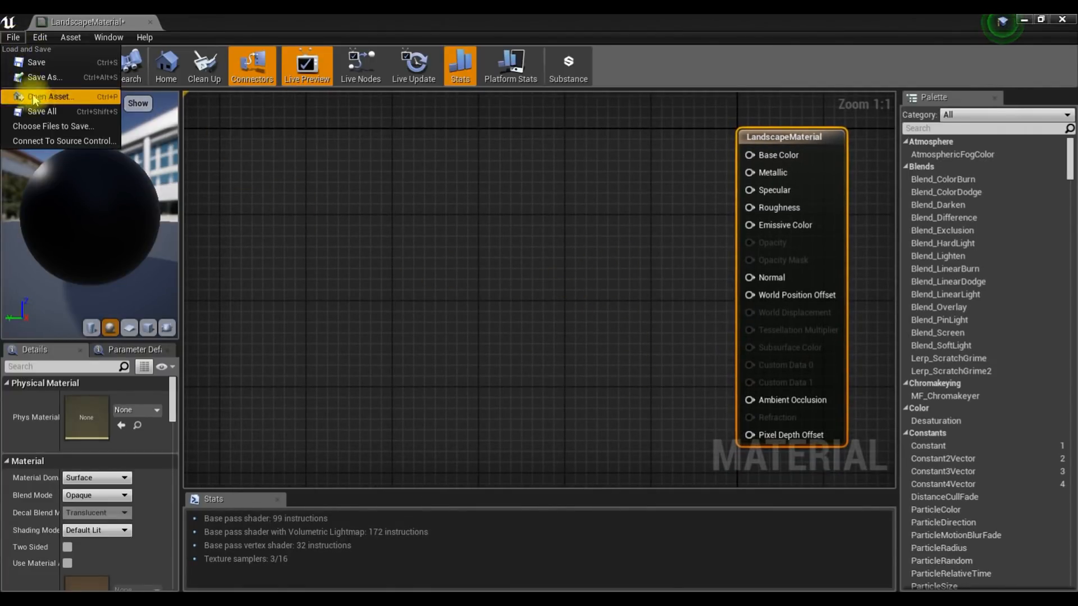
pyautogui.click(50, 113)
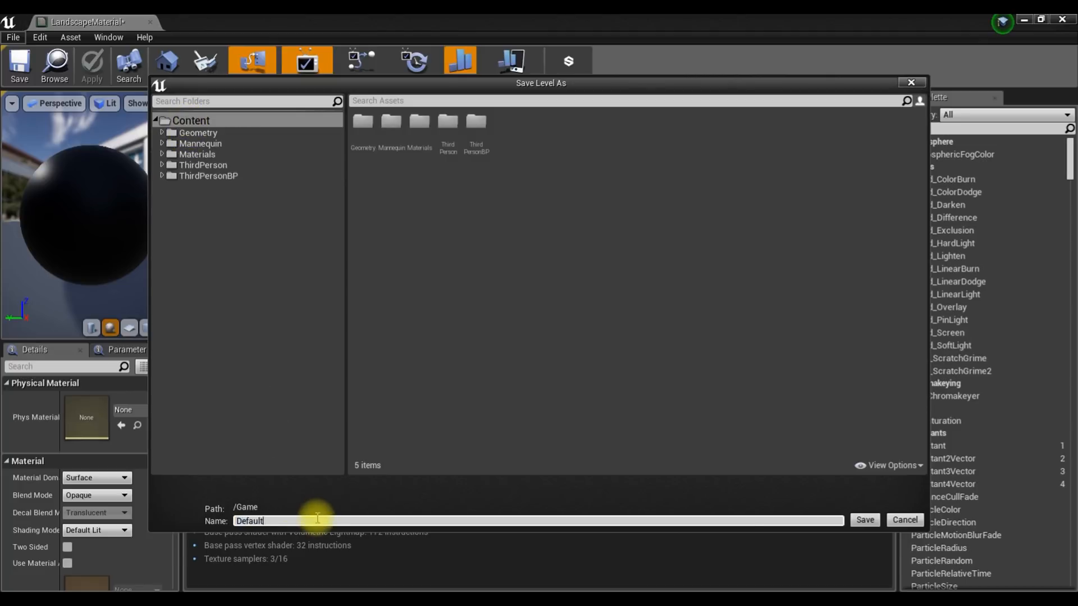
pyautogui.press('Return')
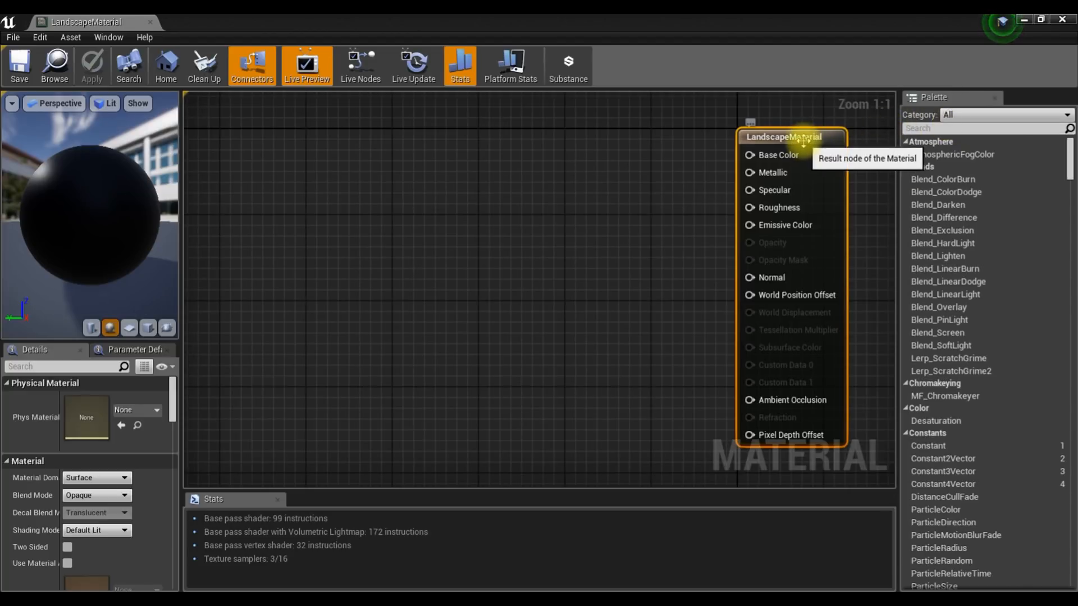
# Add a LandscapeLayerBlend node to the material graph and connect its output to the material's Base Color.
pyautogui.click(925, 129)
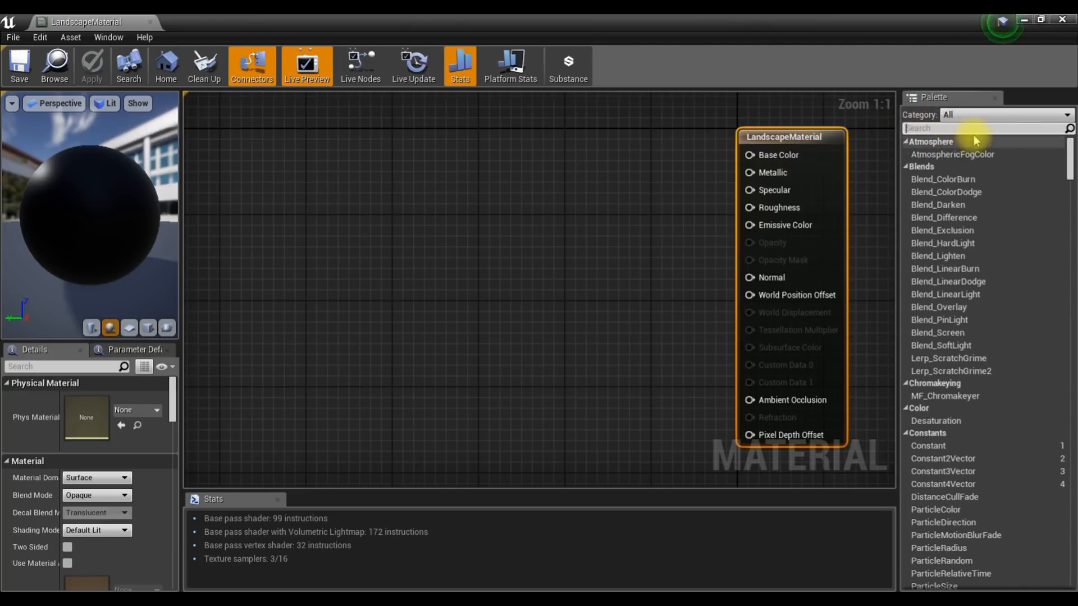
pyautogui.rightClick(551, 238)
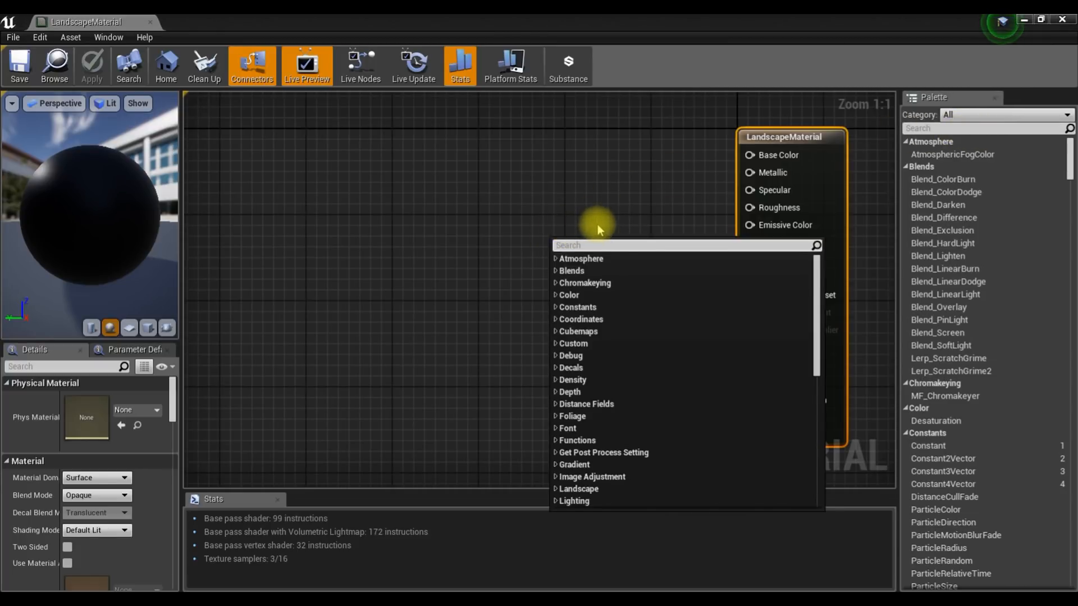
pyautogui.write('lan')
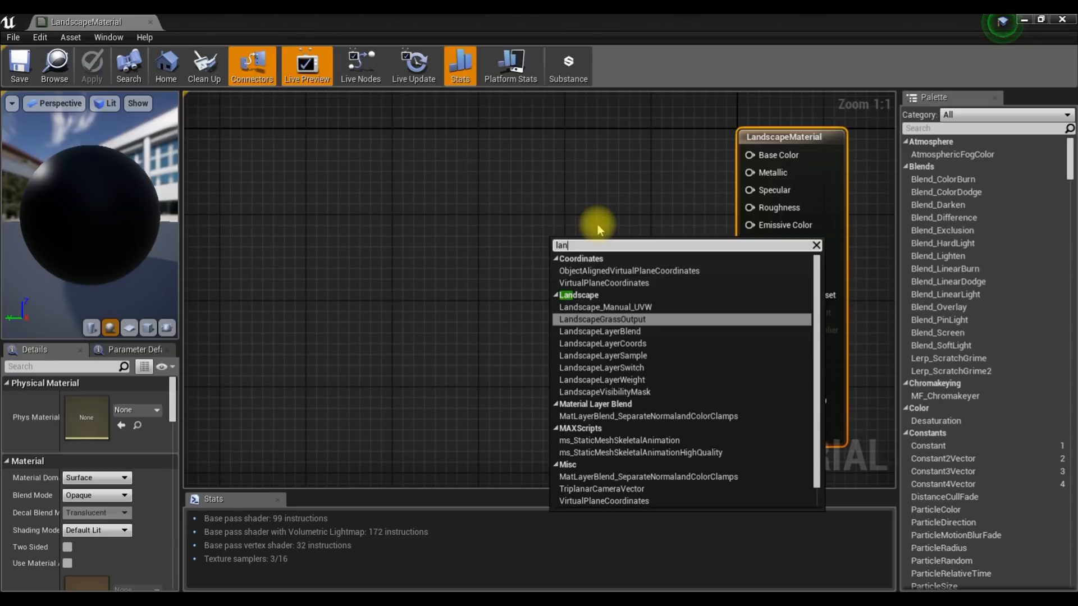
pyautogui.write('ds')
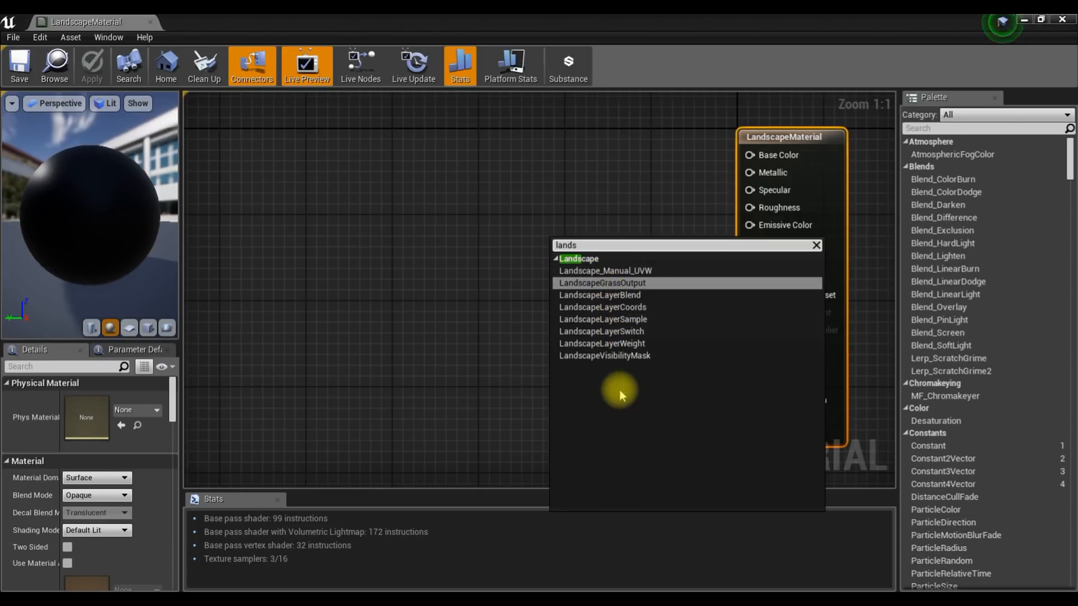
pyautogui.click(587, 295)
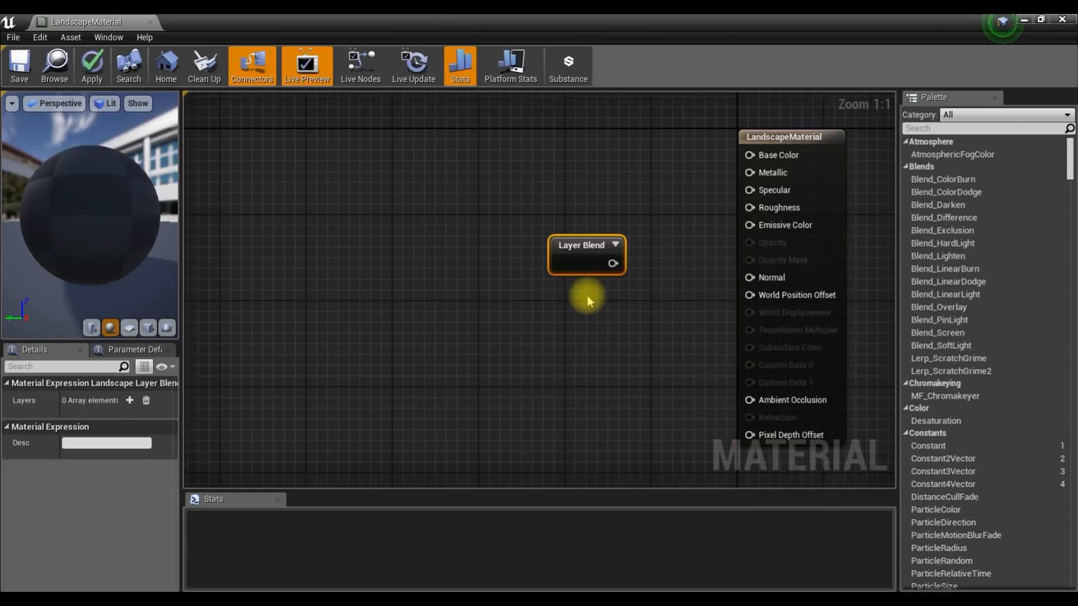
pyautogui.moveTo(578, 263); pyautogui.dragTo(751, 156)
pyautogui.moveTo(531, 214); pyautogui.dragTo(549, 223, button='right')
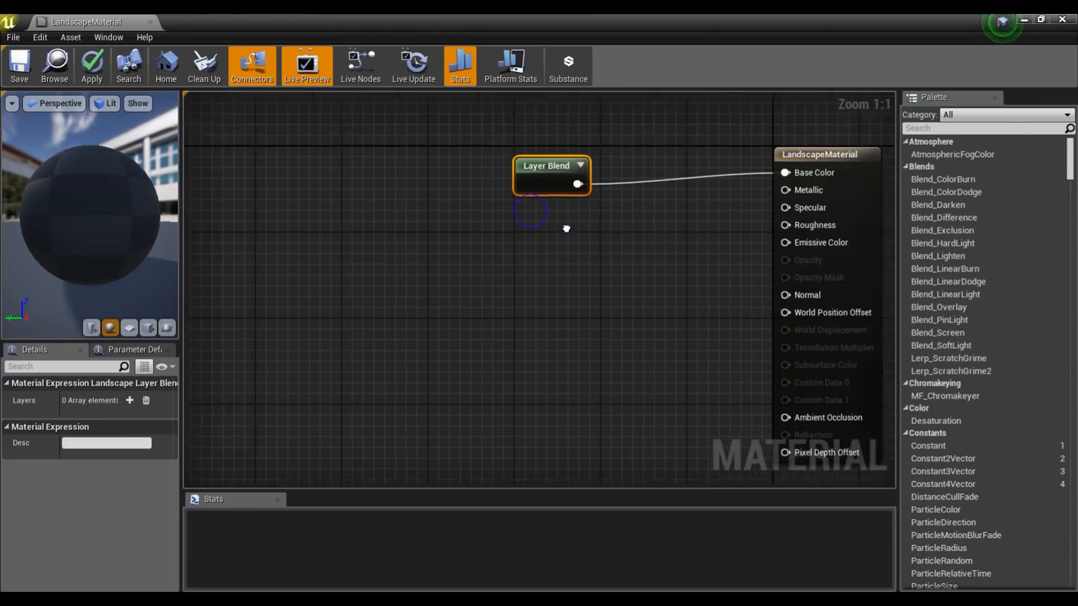
pyautogui.moveTo(550, 223); pyautogui.dragTo(455, 203, button='right')
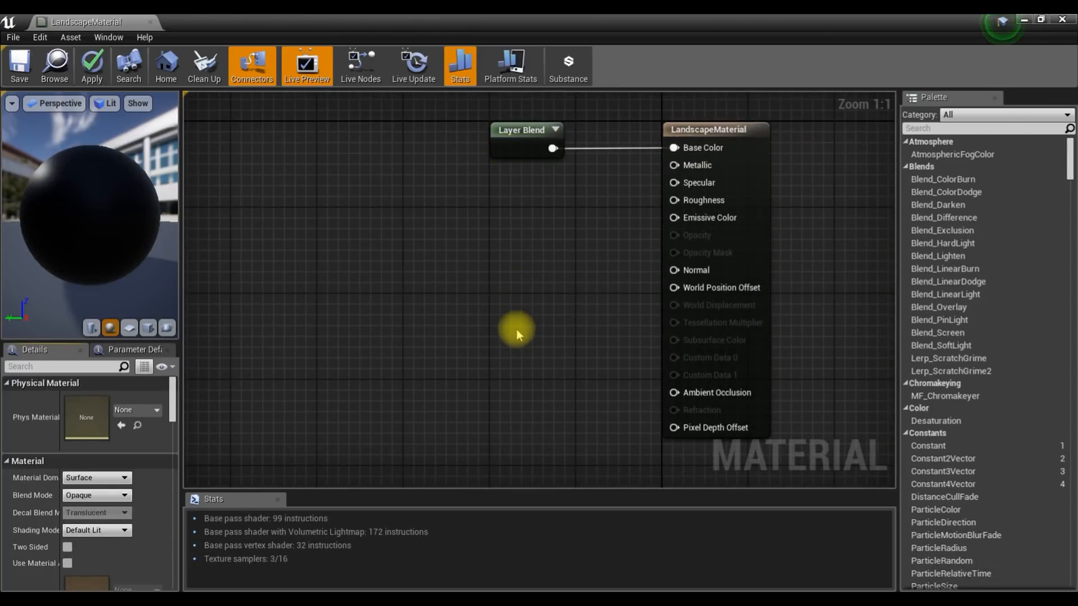
# Add one layer to the Layer Blend node and name it rock.
pyautogui.click(501, 150)
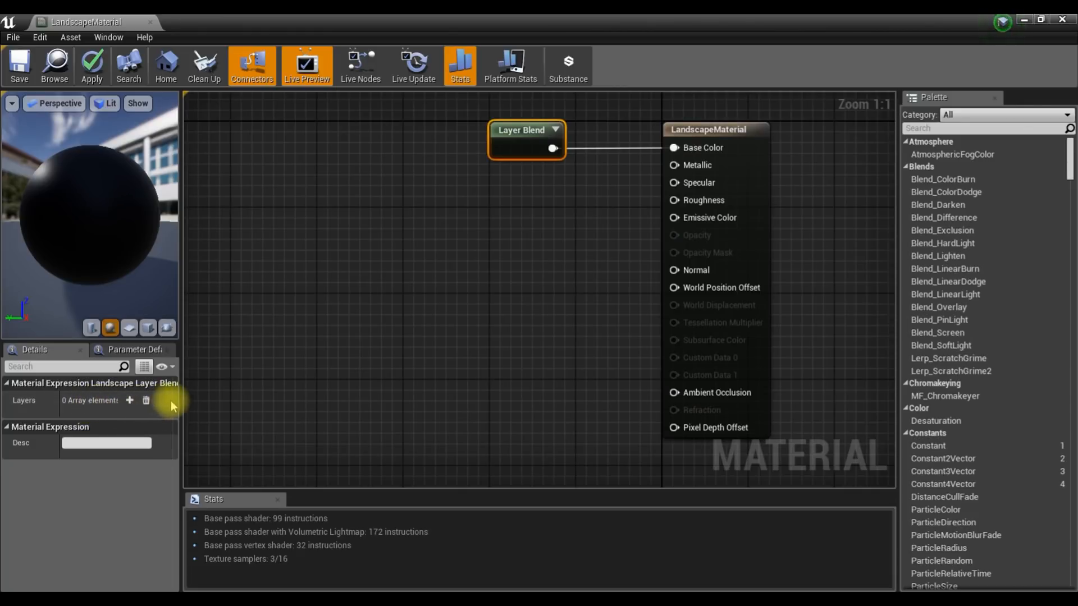
pyautogui.moveTo(181, 400); pyautogui.dragTo(227, 397)
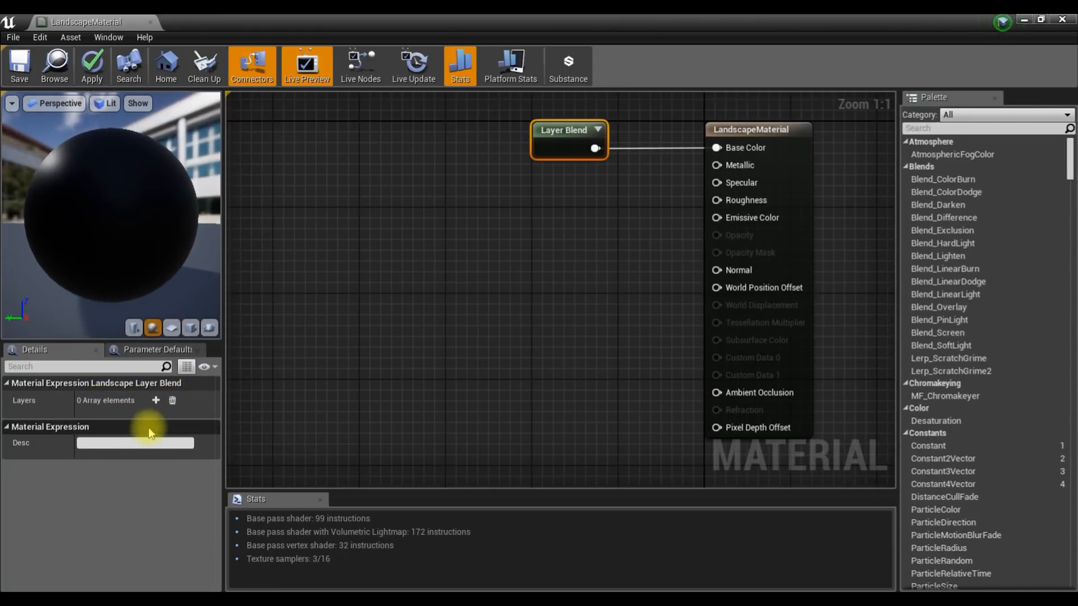
pyautogui.click(154, 400)
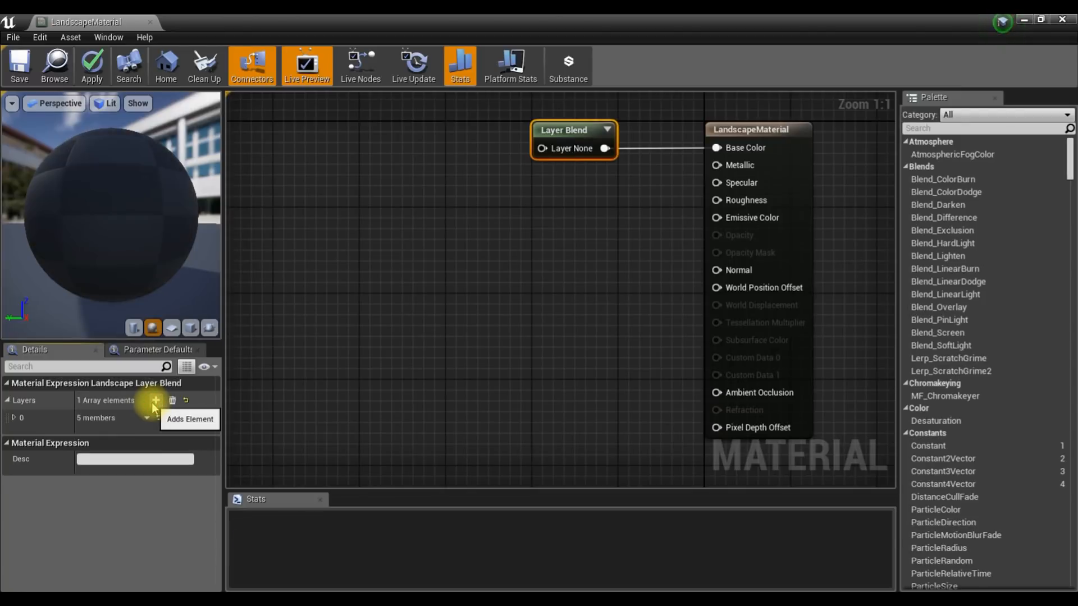
pyautogui.click(21, 421)
pyautogui.click(112, 434)
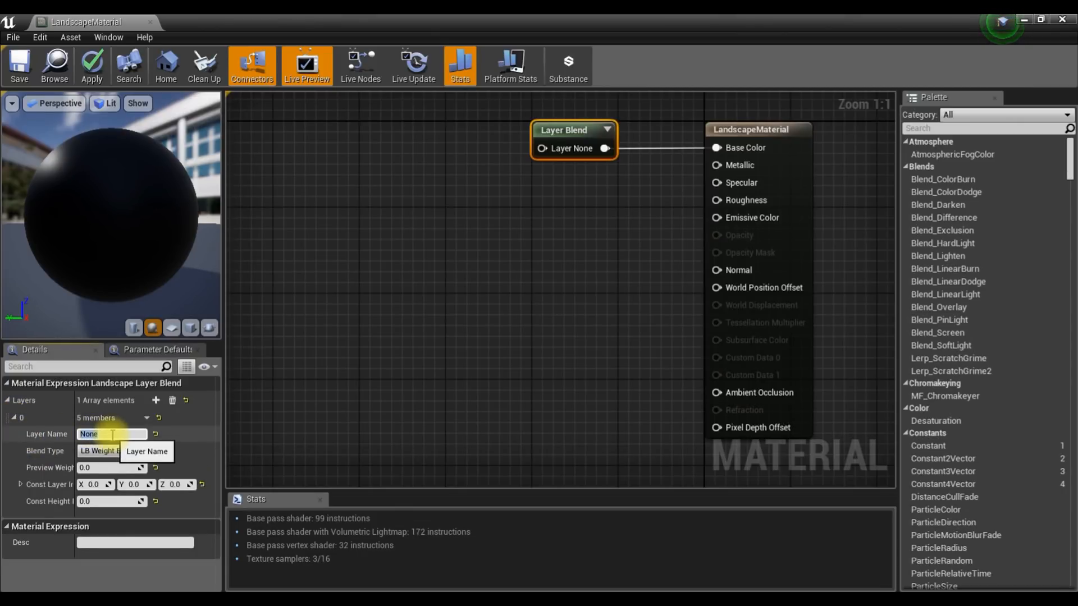
pyautogui.write('rock')
pyautogui.press('Return')
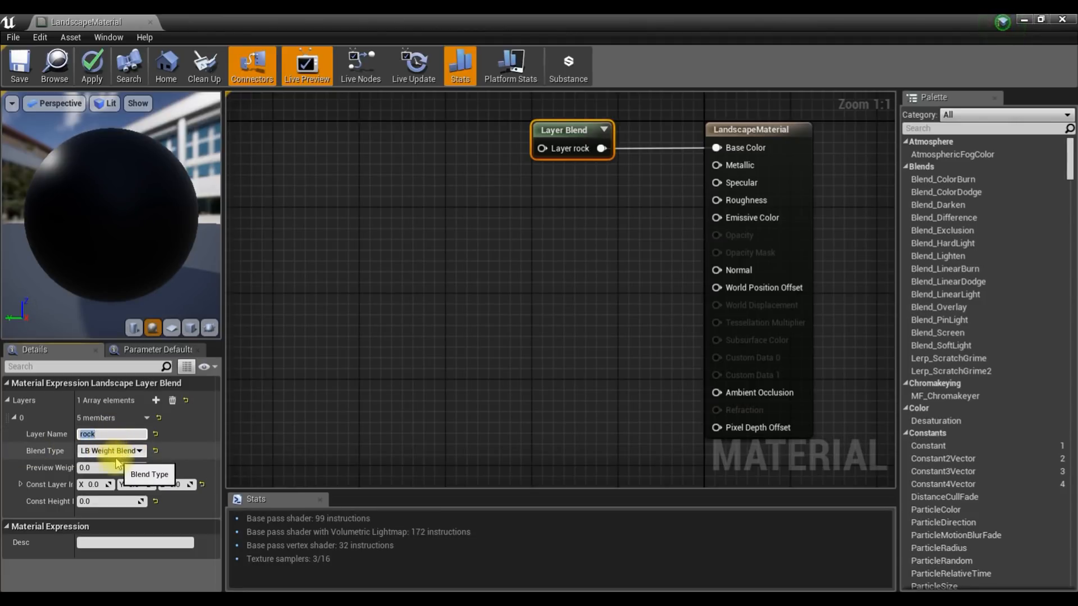
# Set the rock layer's blend type to LB Height Blend.
pyautogui.click(131, 452)
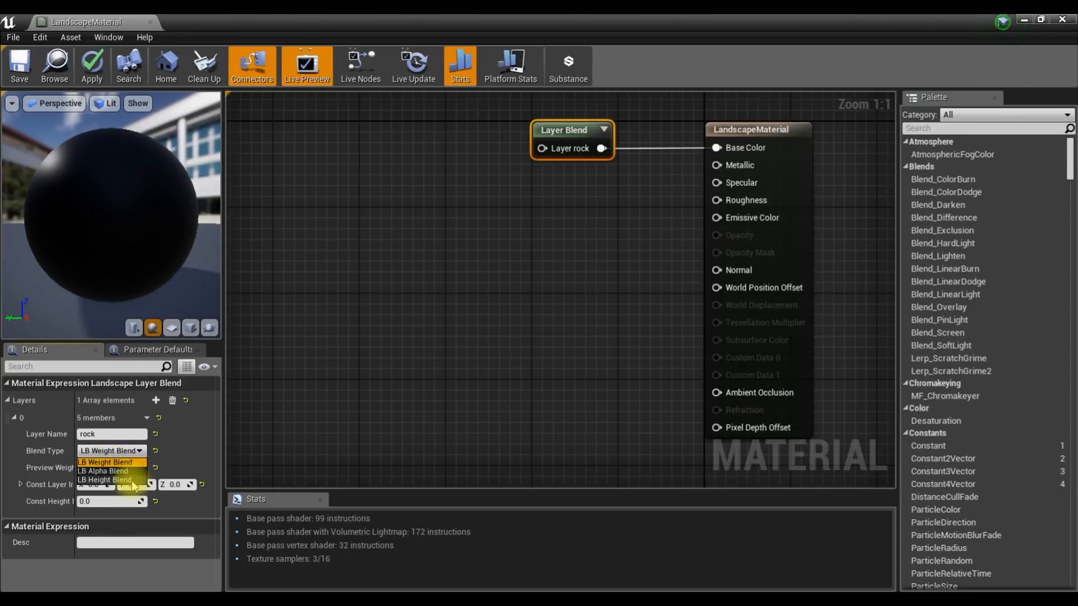
pyautogui.click(105, 461)
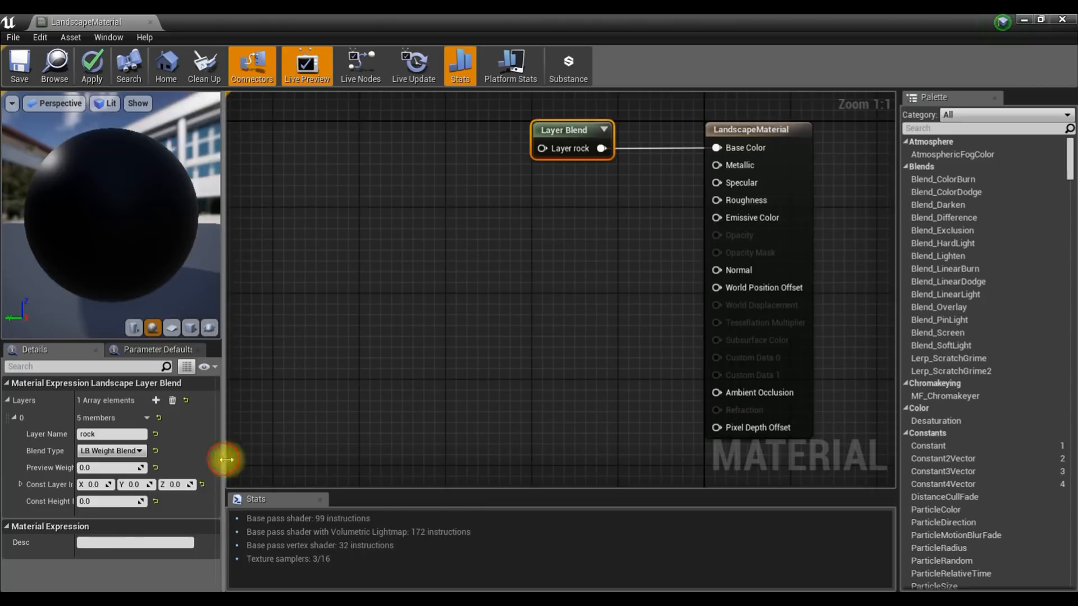
pyautogui.moveTo(223, 460); pyautogui.dragTo(335, 458)
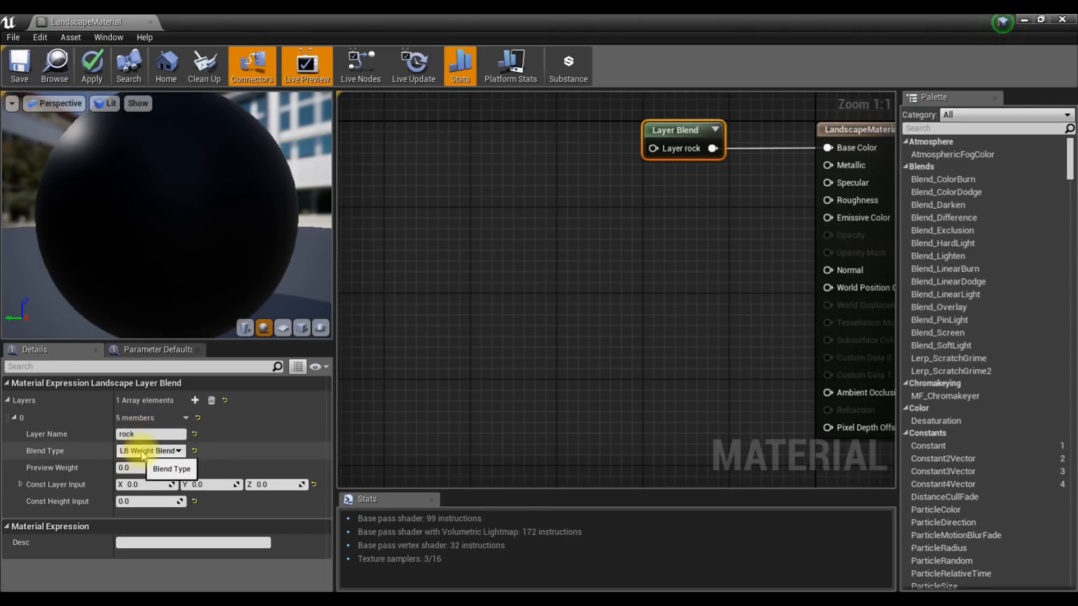
pyautogui.click(140, 451)
pyautogui.click(149, 480)
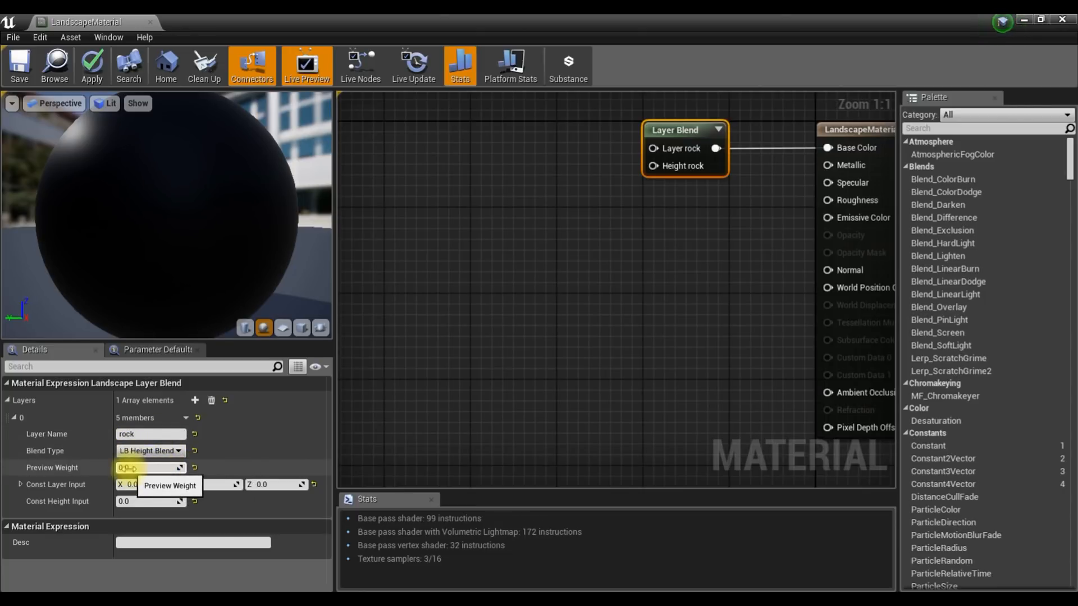
# Set the rock layer's blend type to LB Weight Blend and its preview weight to 0.25.
pyautogui.click(148, 451)
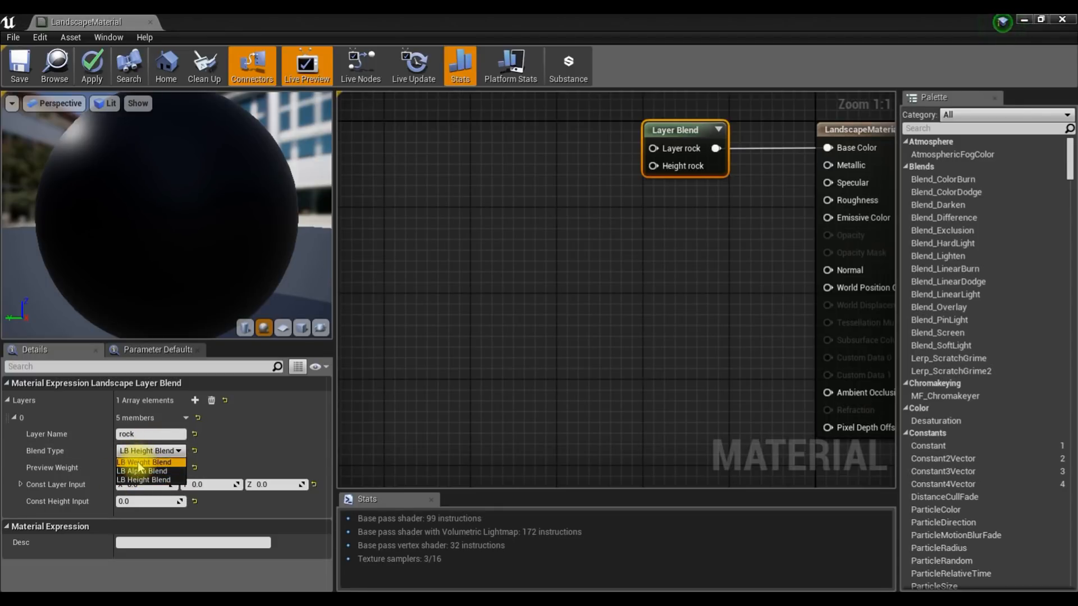
pyautogui.click(142, 462)
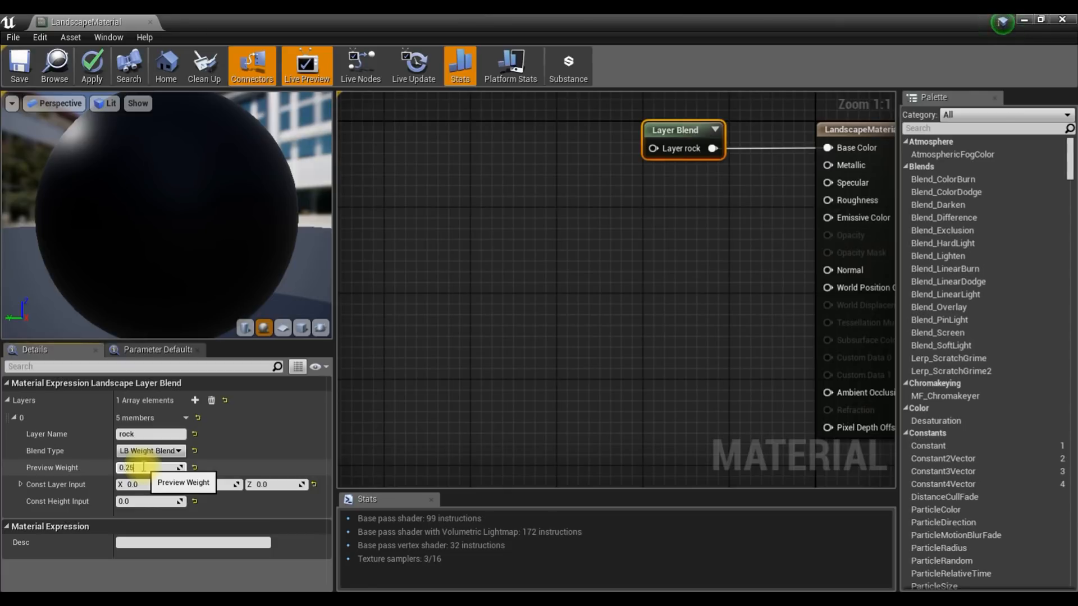
pyautogui.press('Return')
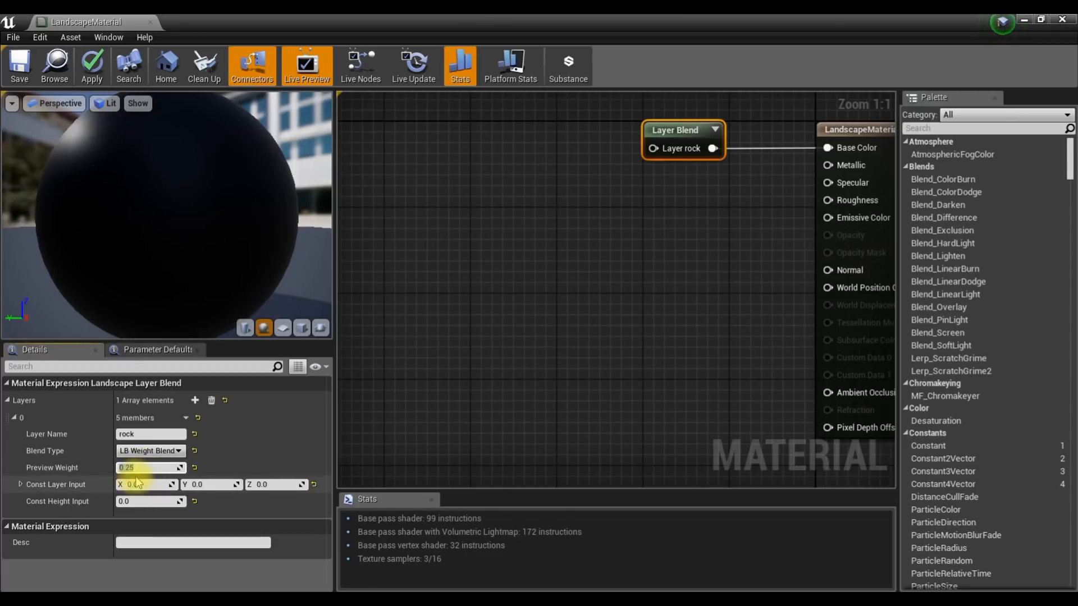
pyautogui.click(137, 468)
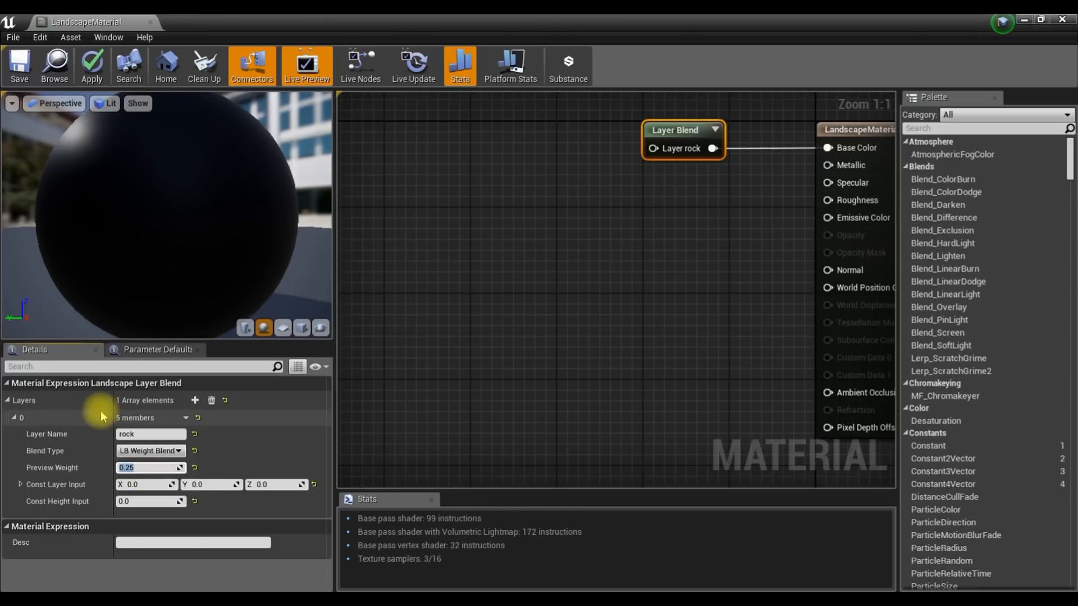
# Add a second layer to the Layer Blend node and name it dirt.
pyautogui.click(195, 400)
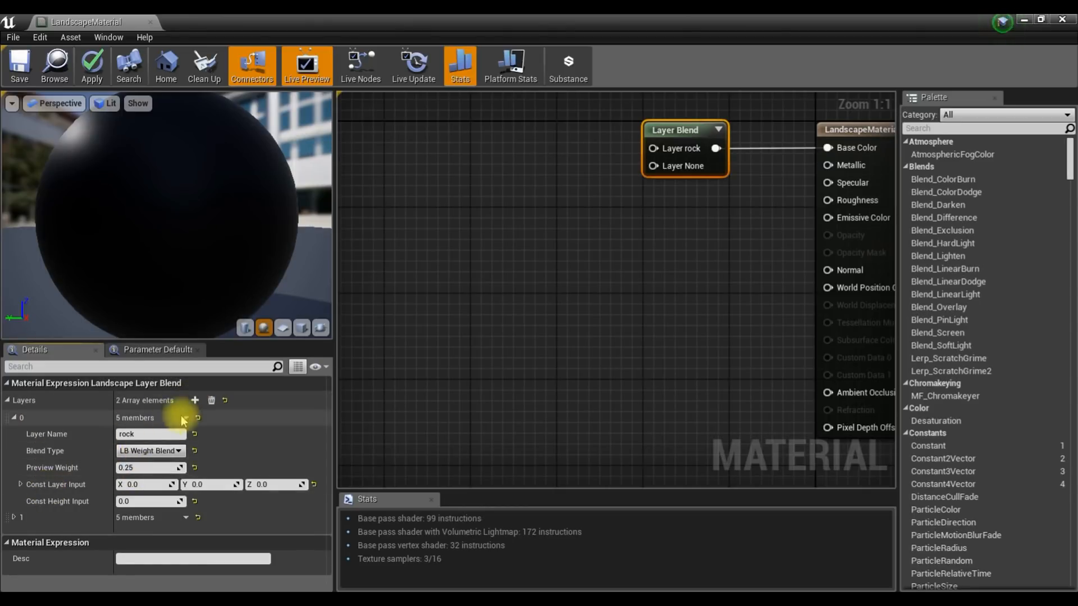
pyautogui.click(14, 517)
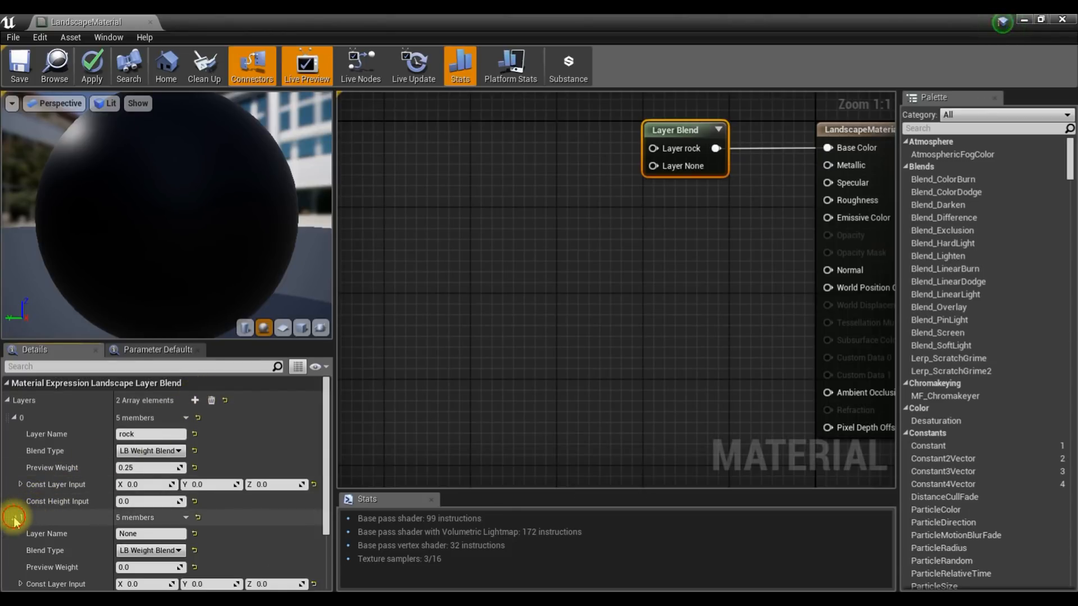
pyautogui.scroll(-2, 93, 484)
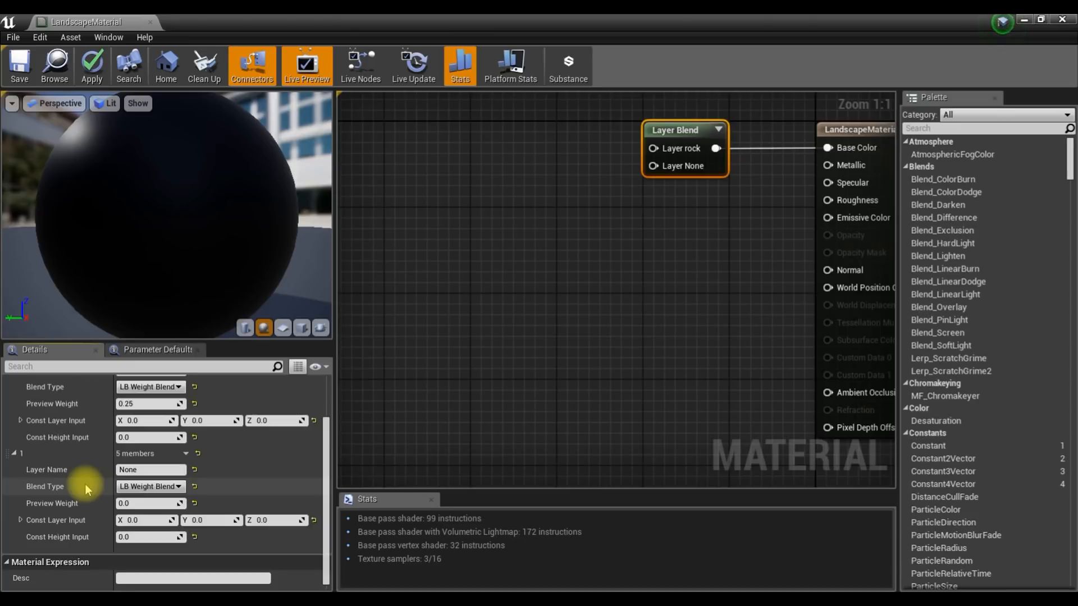
pyautogui.click(148, 469)
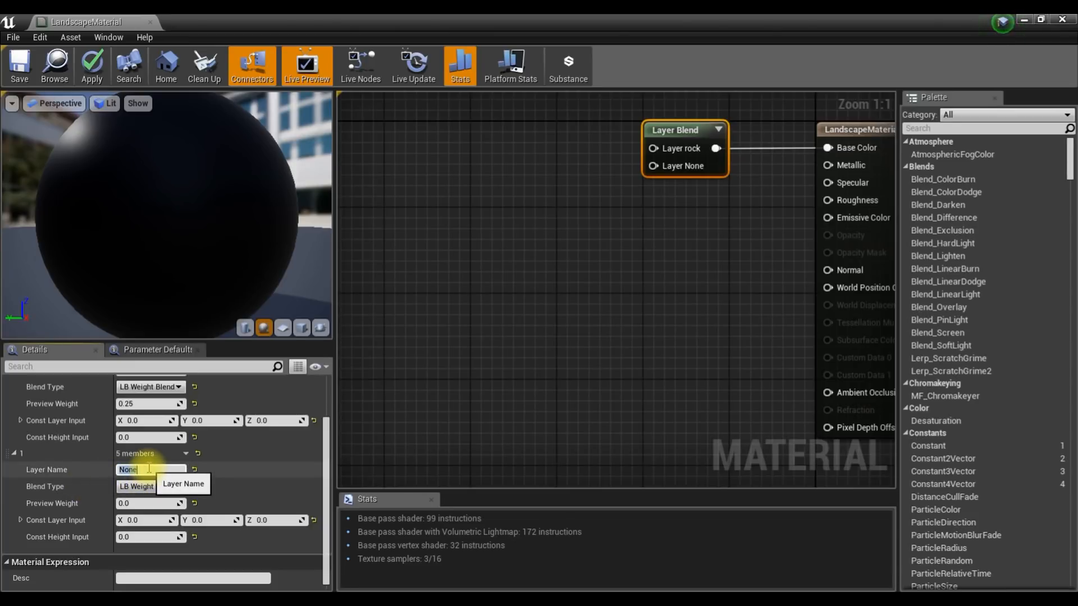
pyautogui.write('Dirt')
pyautogui.press('Return')
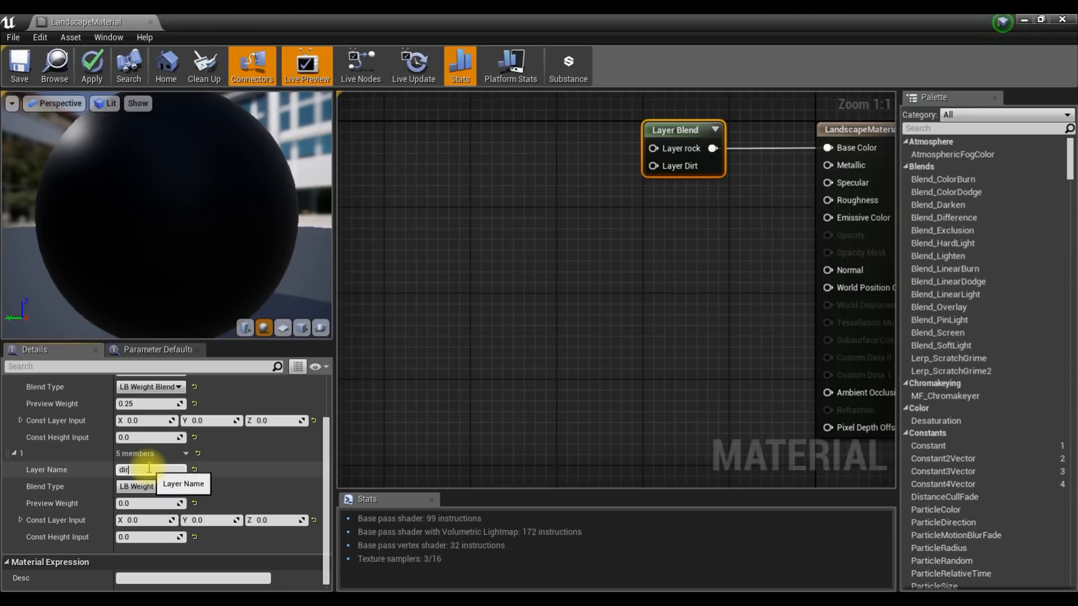
pyautogui.write('t')
pyautogui.press('Return')
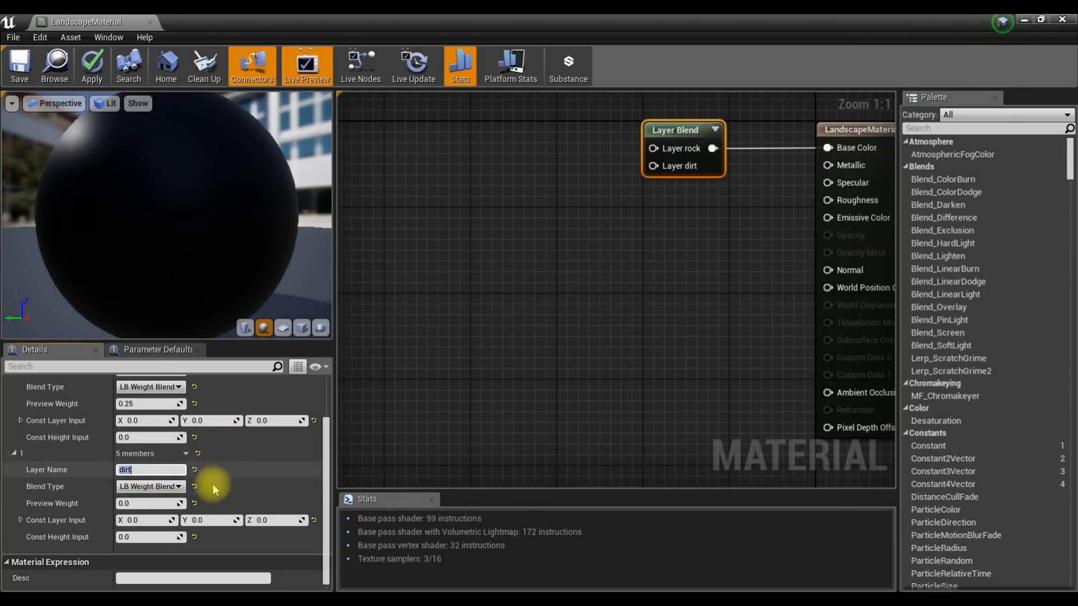
# Set the dirt layer's preview weight to 0.25.
pyautogui.click(138, 504)
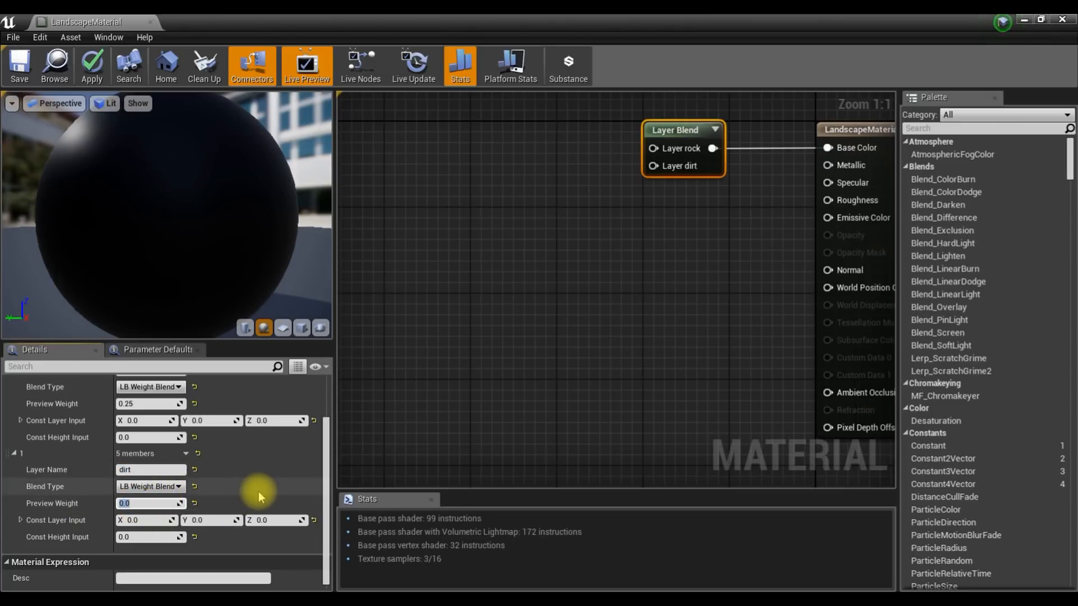
pyautogui.write('0.25')
pyautogui.press('Return')
# Set the preview weight of both the rock and dirt layers to 0.33.
pyautogui.click(144, 403)
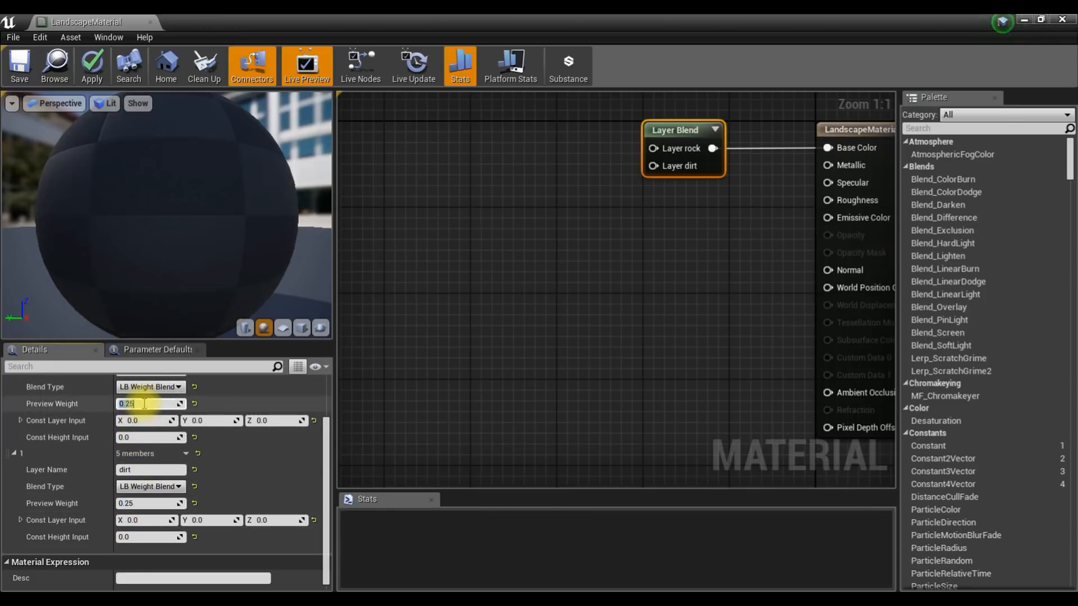
pyautogui.write('0.33')
pyautogui.click(137, 503)
pyautogui.write('0')
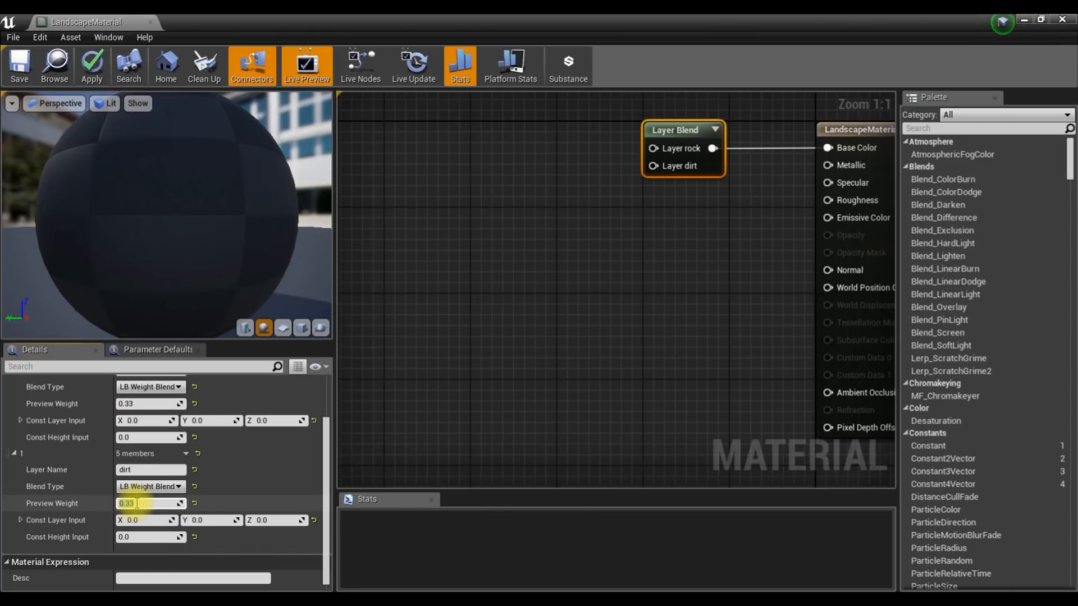
pyautogui.press('Return')
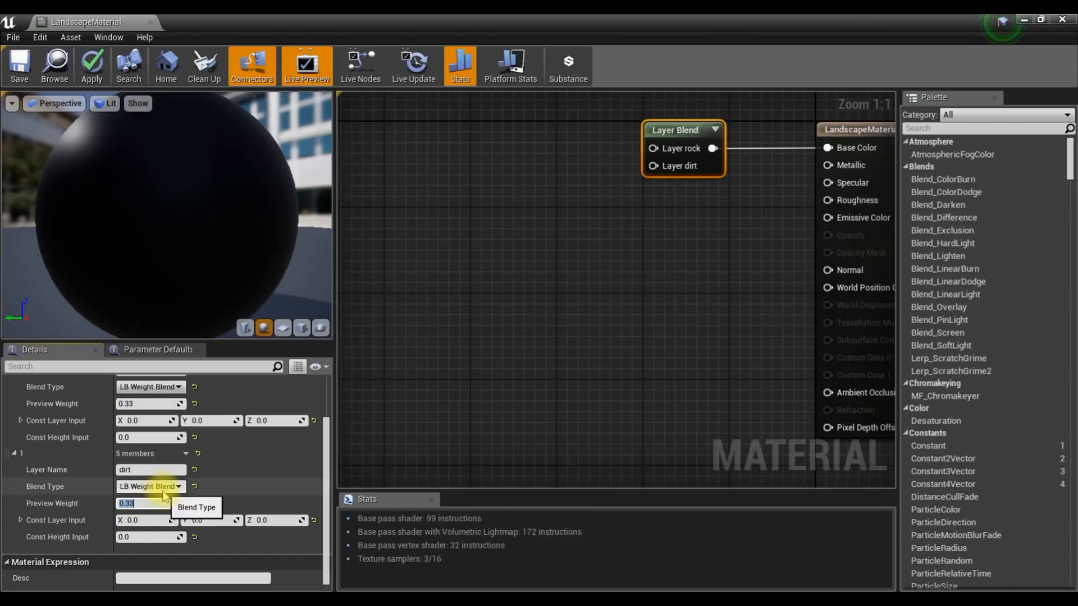
pyautogui.click(140, 404)
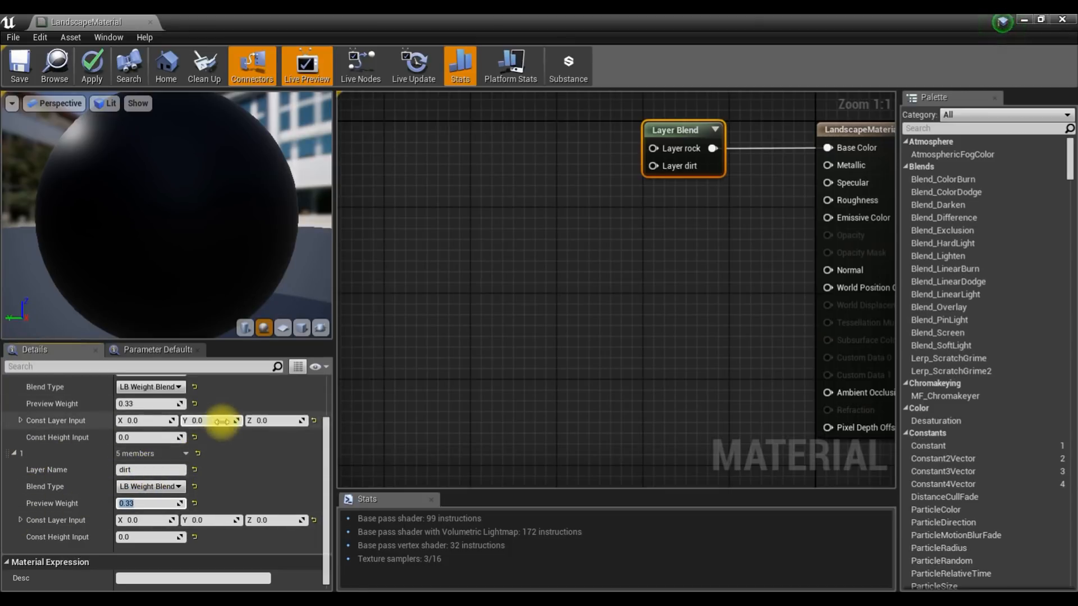
# Add a third layer to the Layer Blend node and name it grass.
pyautogui.scroll(3, 224, 424)
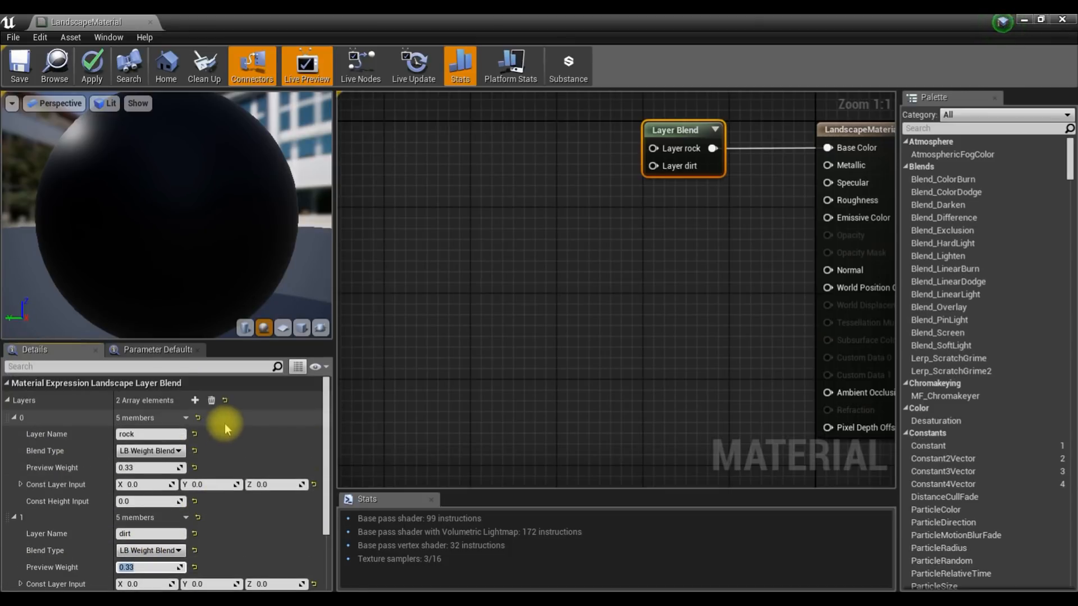
pyautogui.click(195, 400)
pyautogui.scroll(-3, 241, 449)
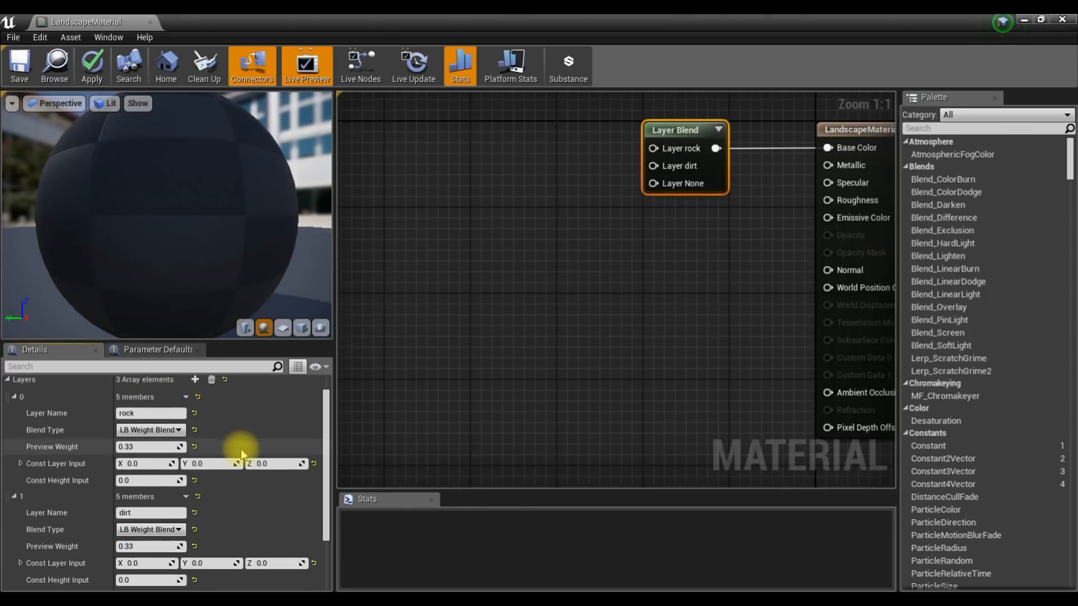
pyautogui.scroll(-1, 241, 450)
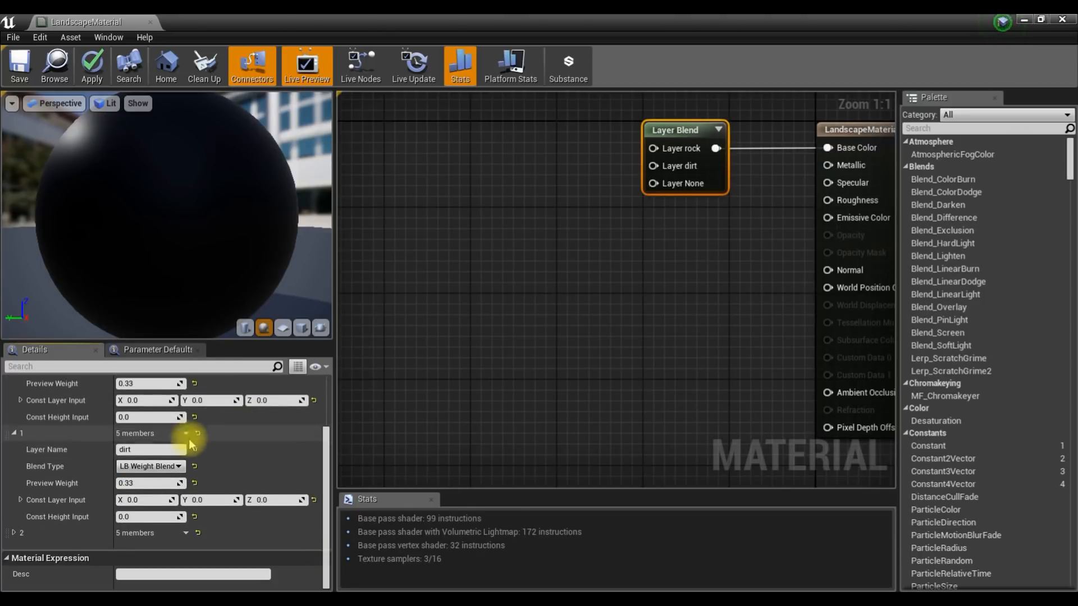
pyautogui.click(13, 533)
pyautogui.scroll(-4, 132, 517)
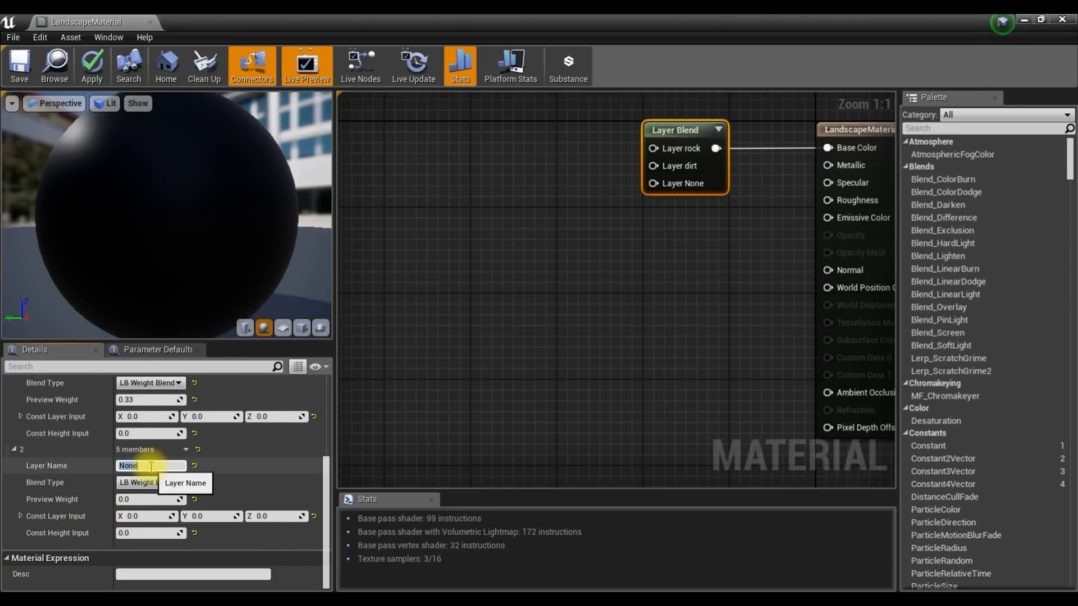
pyautogui.press('Return')
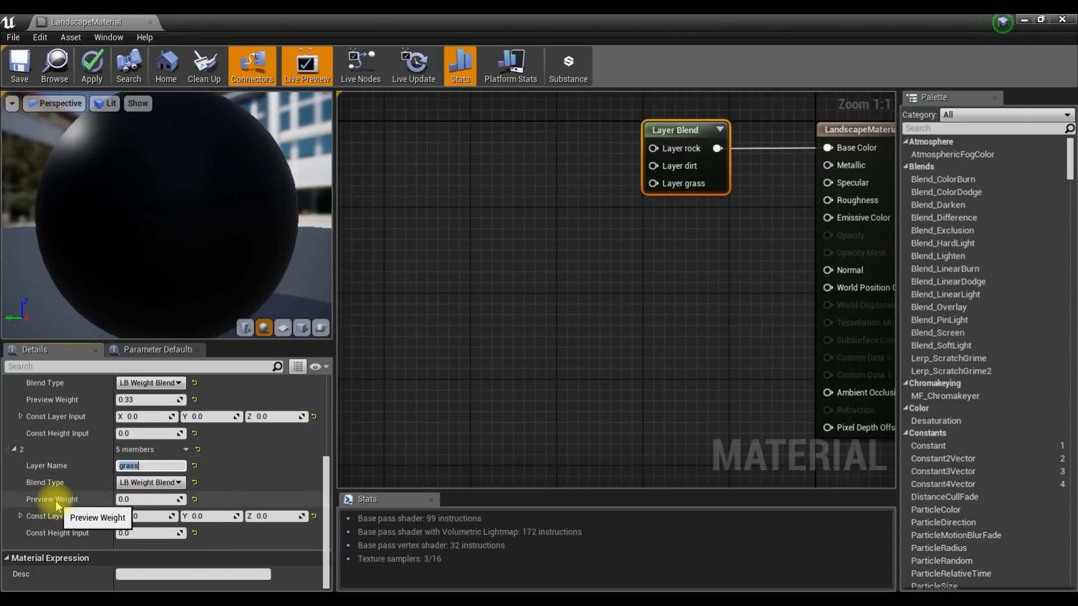
# Set the grass layer's preview weight to 0.33 and check the weights of the other two layers.
pyautogui.click(136, 500)
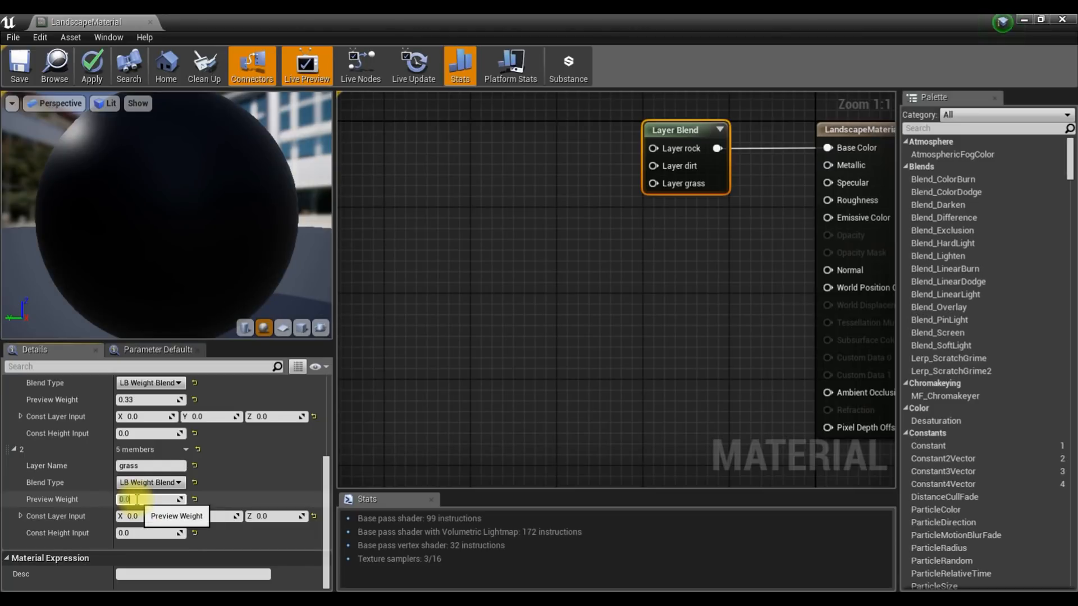
pyautogui.write('0.33')
pyautogui.press('Return')
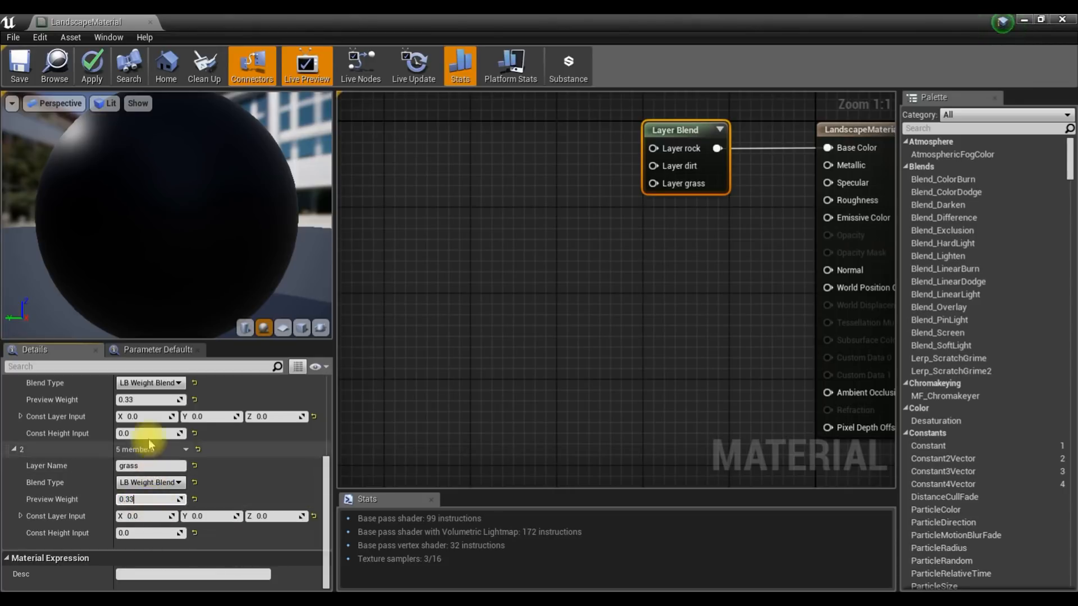
pyautogui.click(142, 402)
pyautogui.scroll(5, 141, 402)
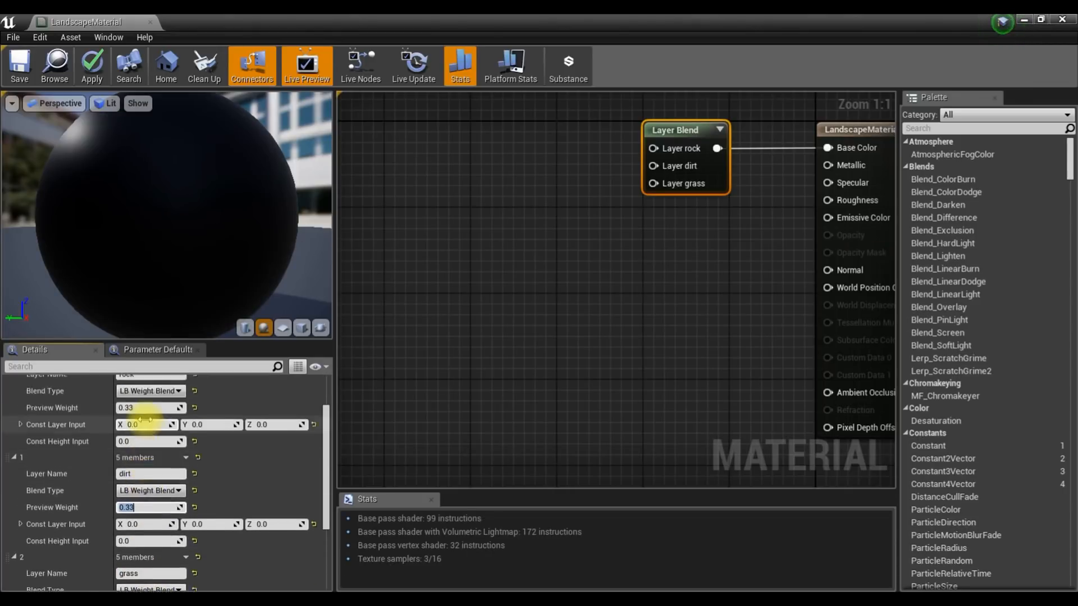
pyautogui.click(146, 430)
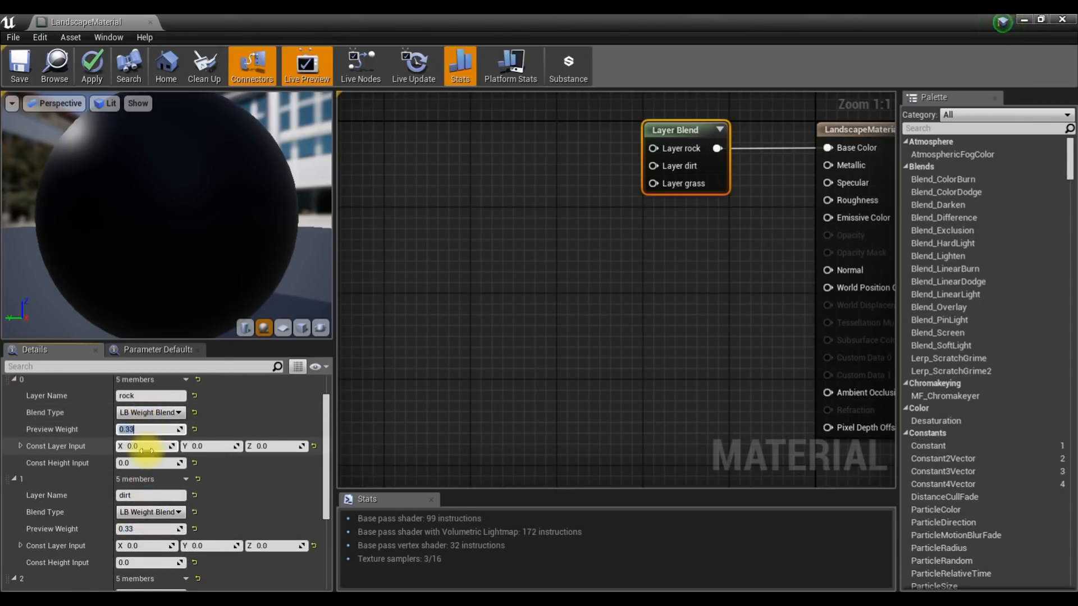
pyautogui.scroll(-5, 145, 449)
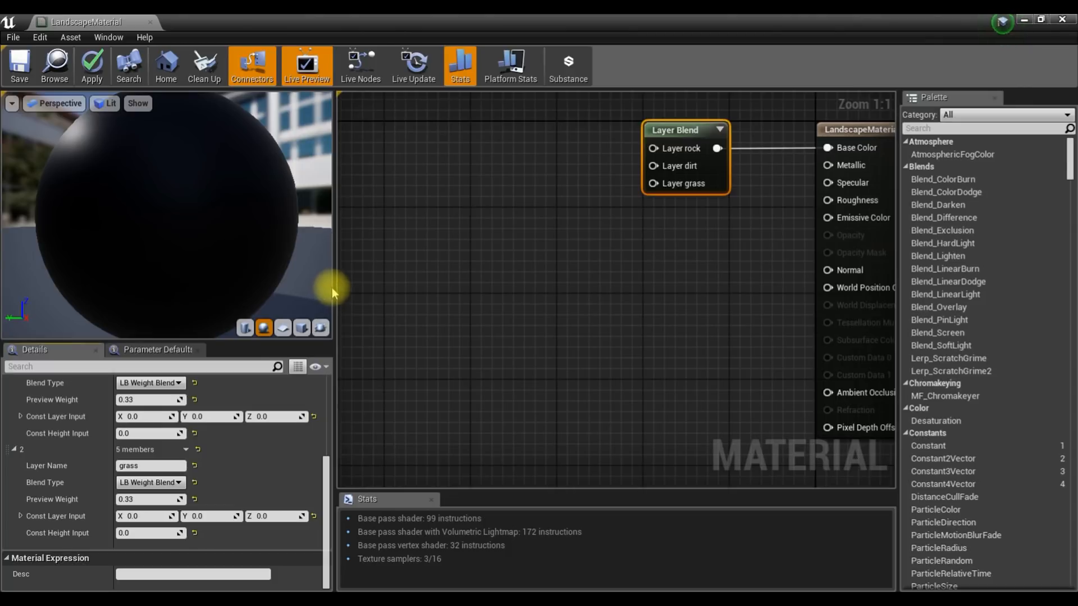
# Add a Constant3Vector node beside the Layer Blend node and connect its output to the Layer rock input.
pyautogui.moveTo(545, 214); pyautogui.dragTo(410, 269, button='right')
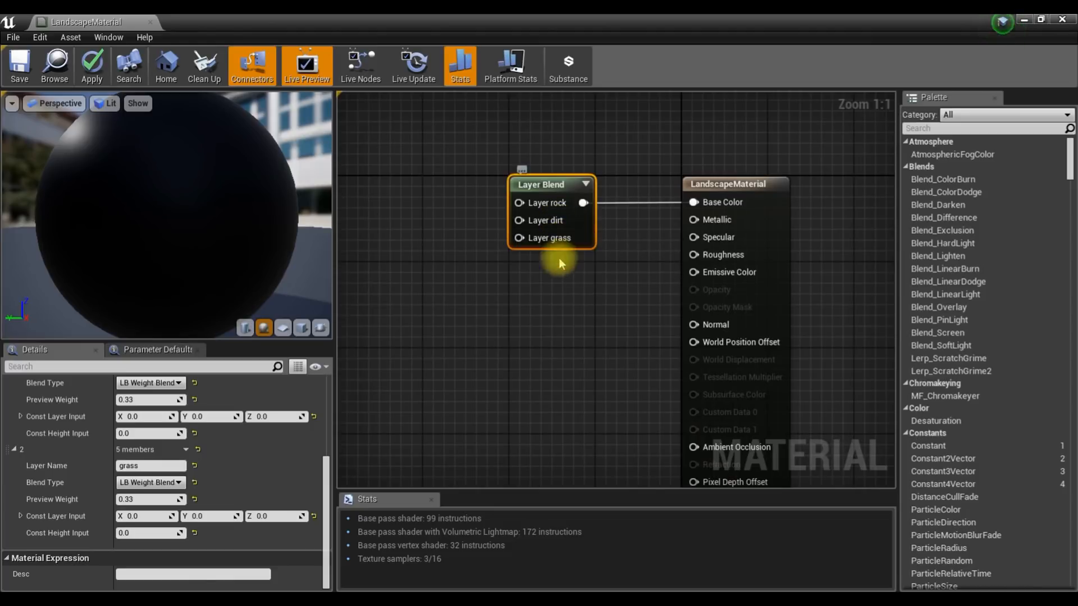
pyautogui.moveTo(508, 289); pyautogui.dragTo(529, 245, button='right')
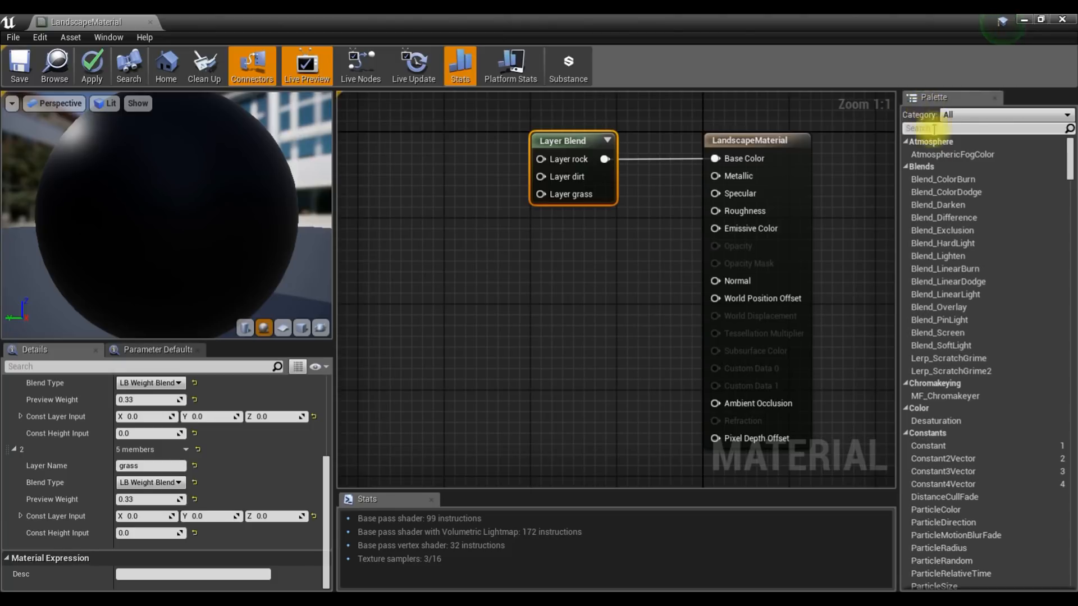
pyautogui.write('constant')
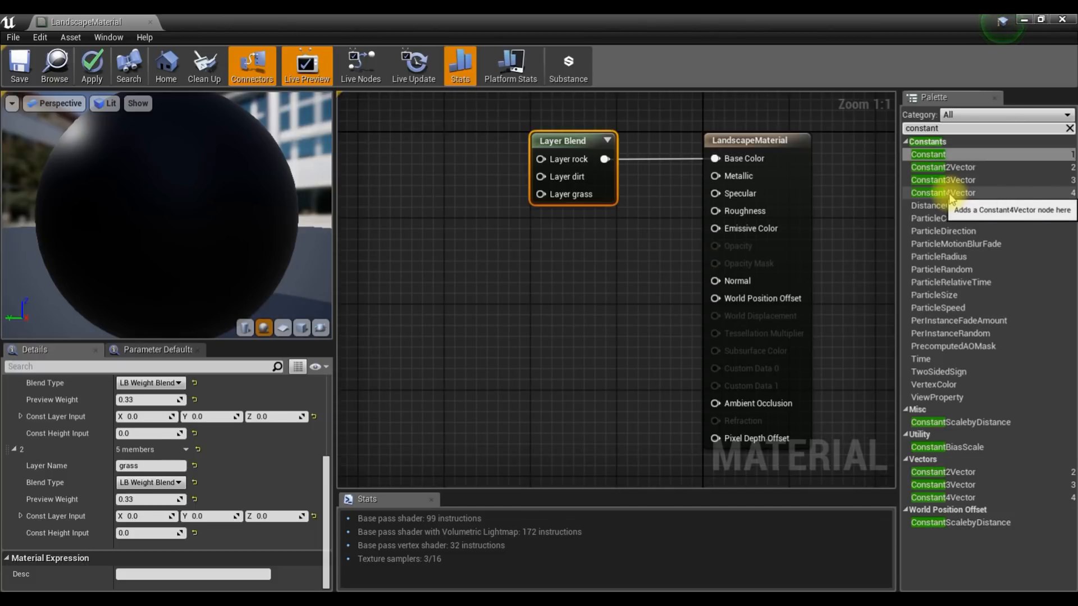
pyautogui.click(930, 186)
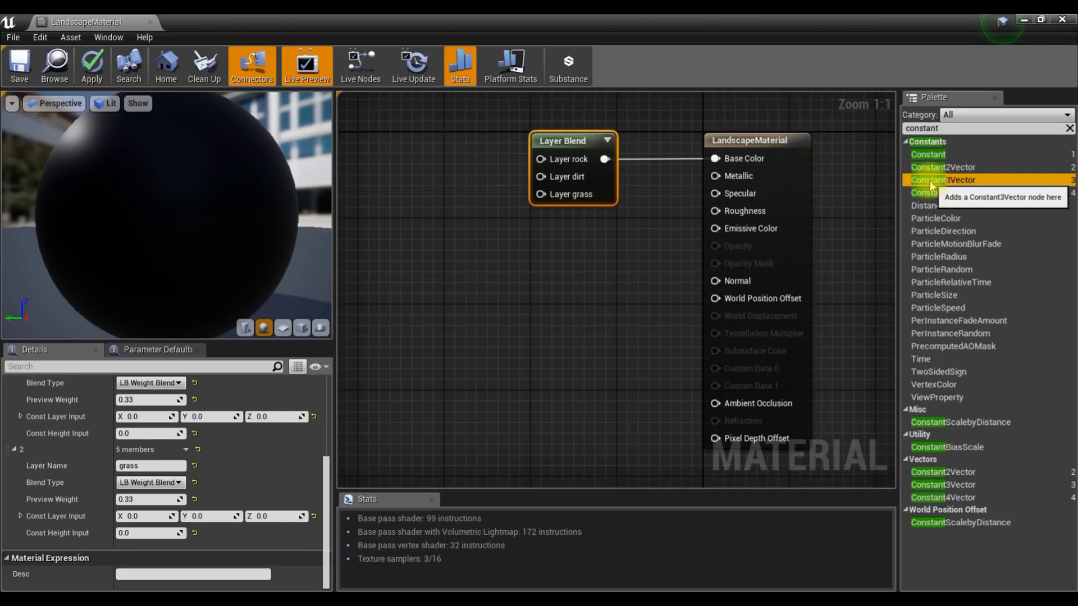
pyautogui.moveTo(639, 224); pyautogui.dragTo(380, 149)
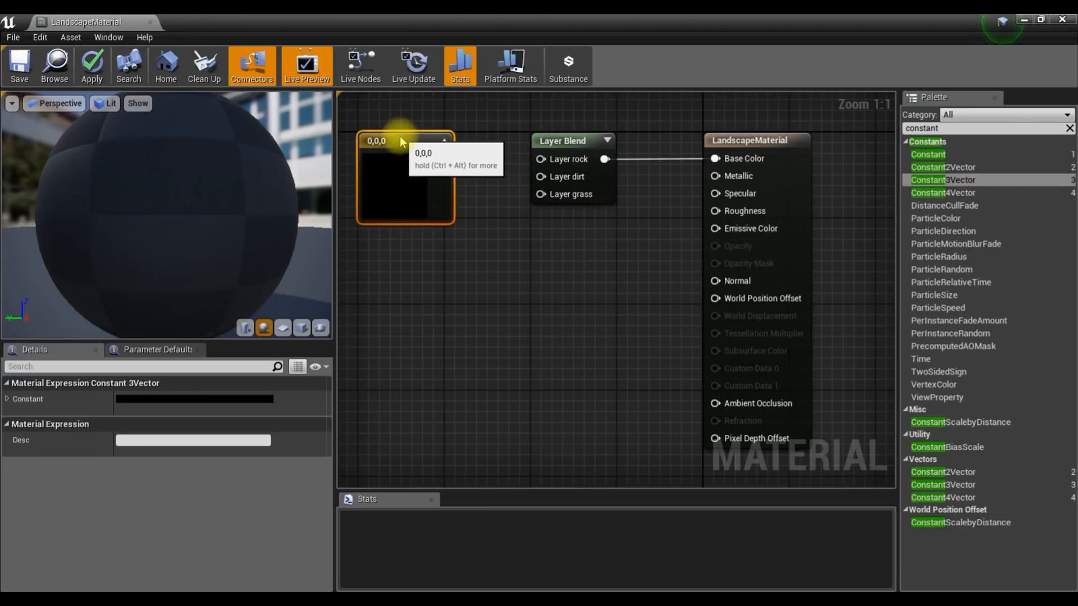
pyautogui.moveTo(477, 197); pyautogui.dragTo(497, 208, button='right')
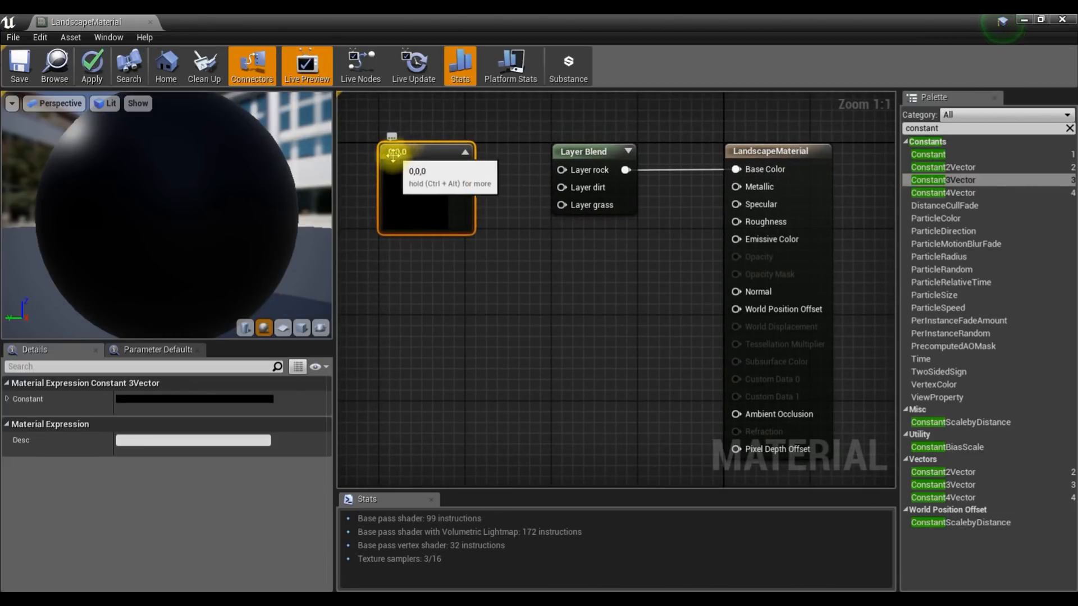
pyautogui.moveTo(462, 170); pyautogui.dragTo(562, 169)
# Duplicate the Constant3Vector node twice and connect the copies to the Layer dirt and Layer grass inputs.
pyautogui.moveTo(517, 255); pyautogui.dragTo(501, 257, button='right')
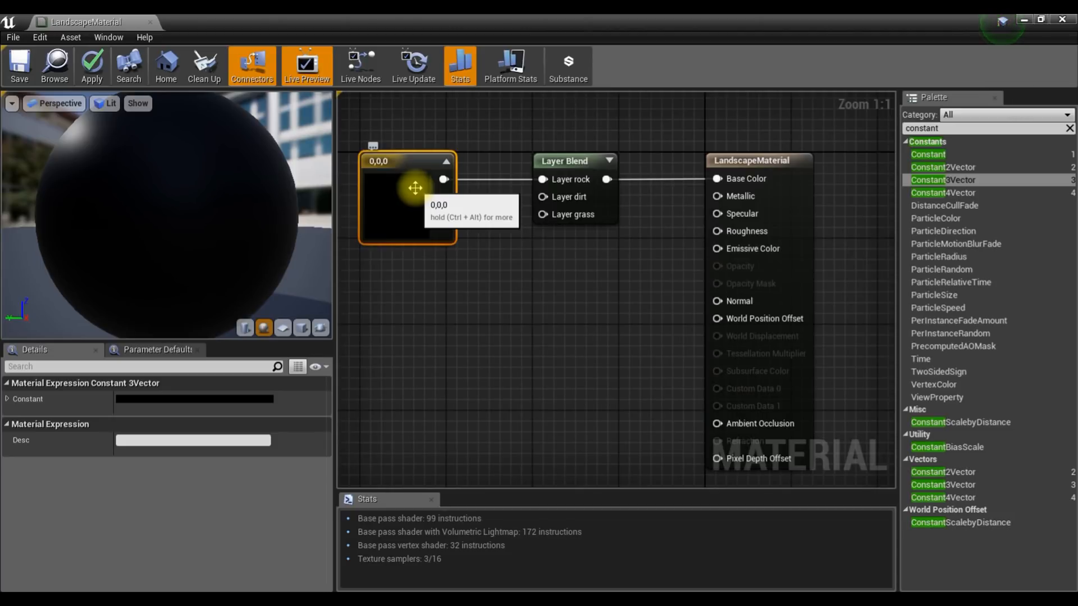
pyautogui.hotkey('ctrl', 'w')
pyautogui.moveTo(498, 210); pyautogui.dragTo(541, 197)
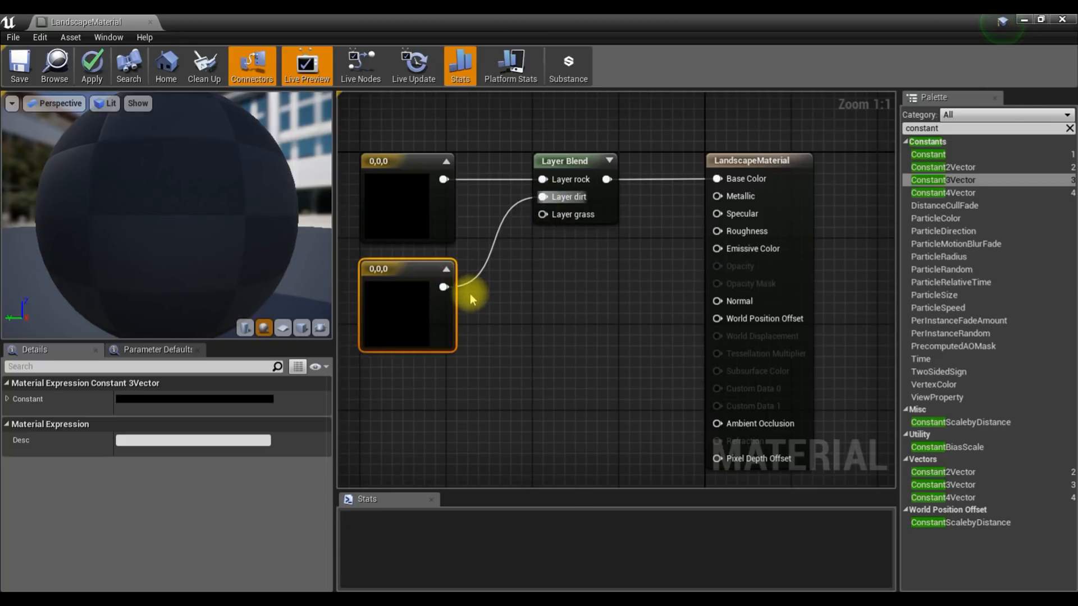
pyautogui.hotkey('ctrl', 'w')
pyautogui.moveTo(532, 321); pyautogui.dragTo(543, 215)
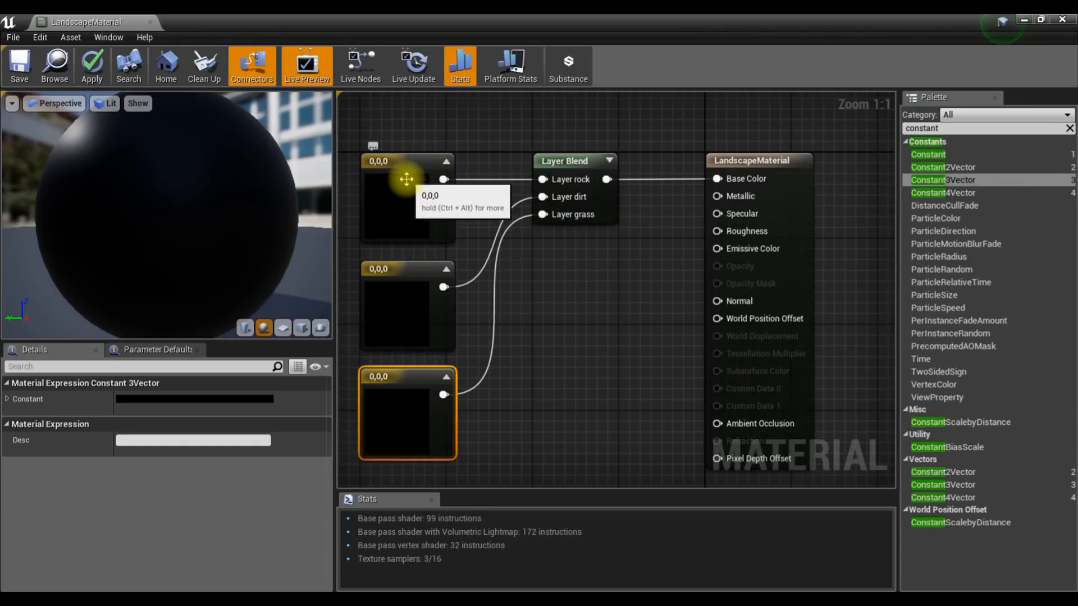
pyautogui.moveTo(298, 252); pyautogui.dragTo(236, 185)
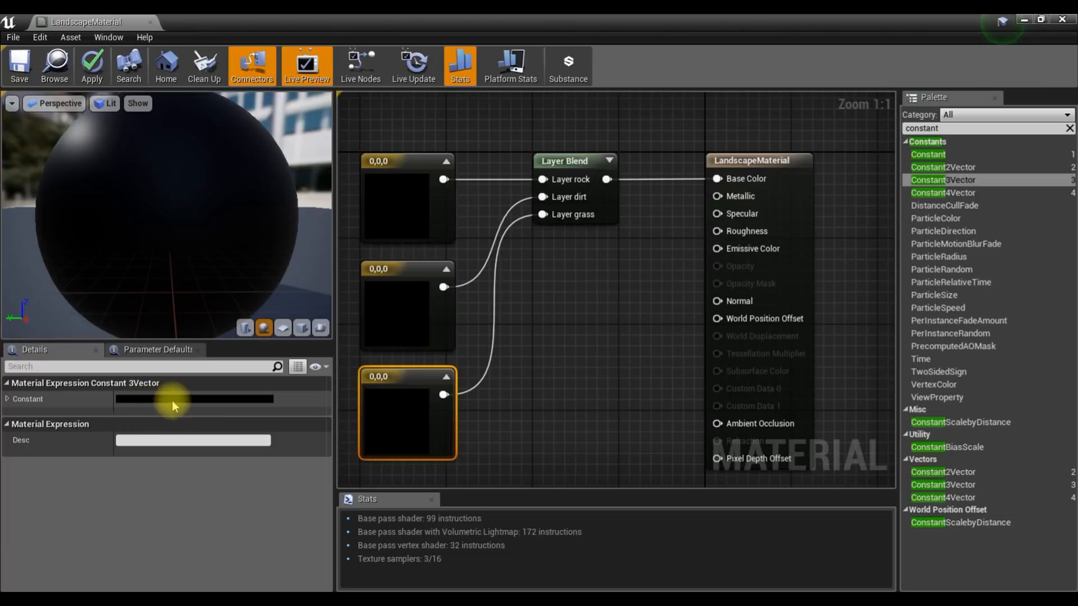
# Set the color of the Constant3Vector feeding Layer rock to an off-white of 0.813, 0.784, 0.723.
pyautogui.doubleClick(393, 205)
pyautogui.moveTo(474, 213); pyautogui.dragTo(713, 137)
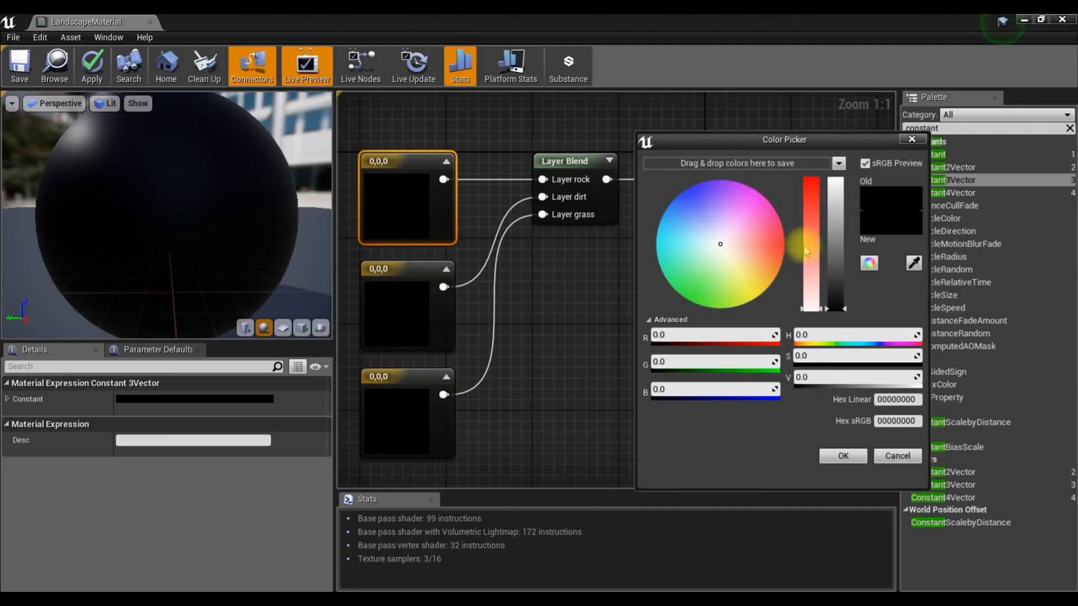
pyautogui.moveTo(836, 251)
pyautogui.mouseDown()
pyautogui.moveTo(837, 212)
pyautogui.moveTo(836, 232)
pyautogui.mouseUp()
pyautogui.click(733, 252)
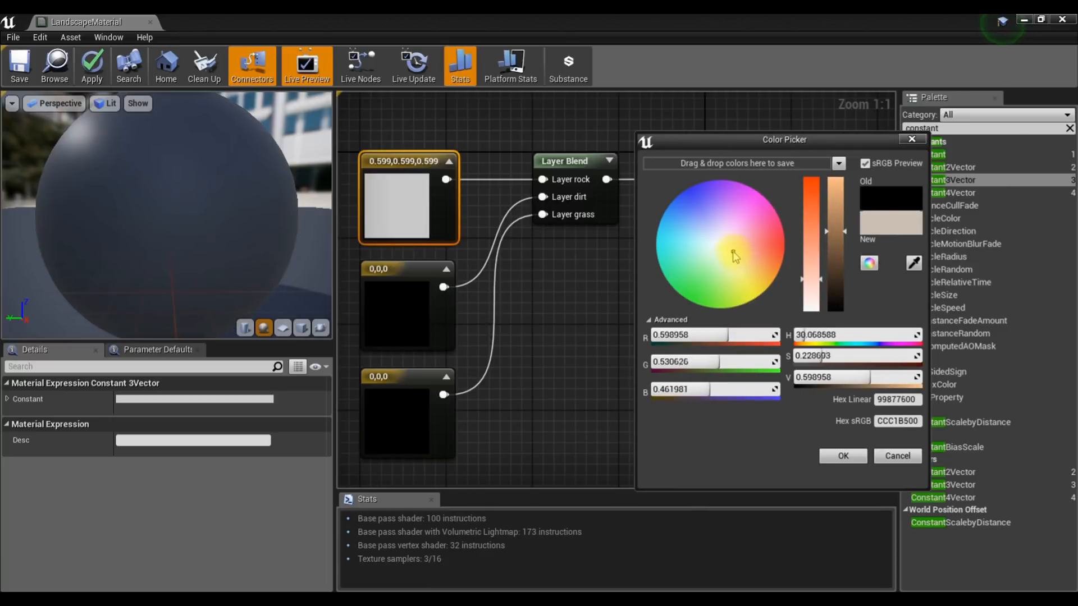
pyautogui.moveTo(731, 248); pyautogui.dragTo(726, 248)
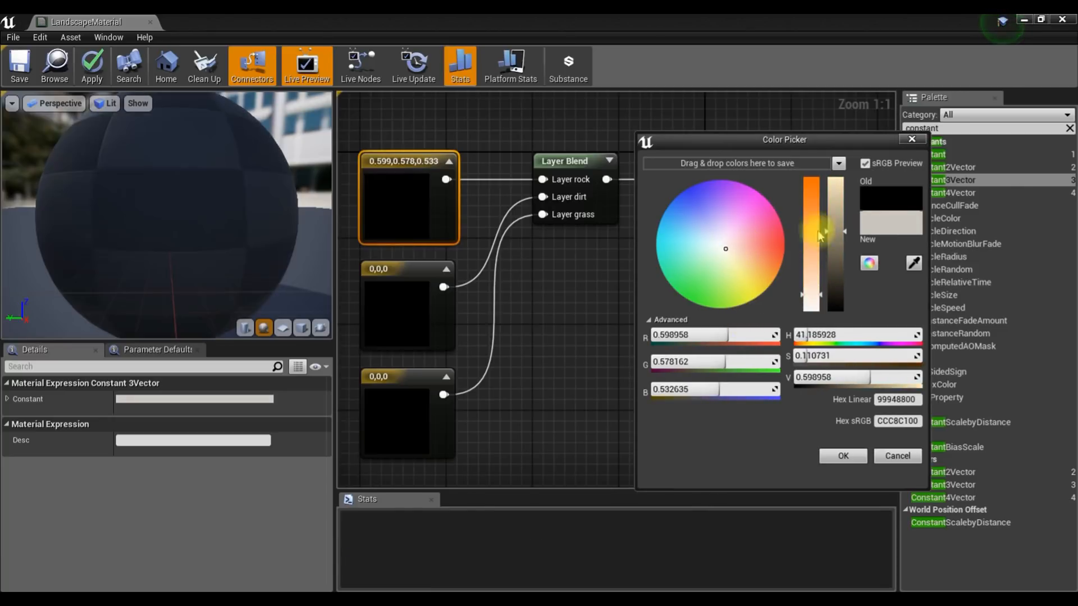
pyautogui.moveTo(842, 224); pyautogui.dragTo(838, 204)
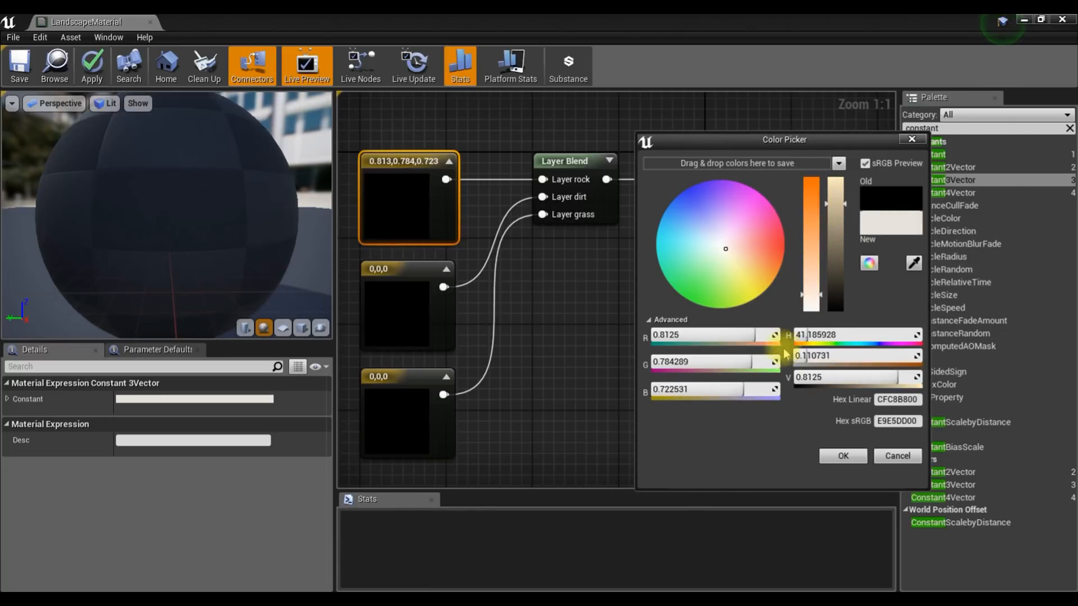
pyautogui.click(840, 457)
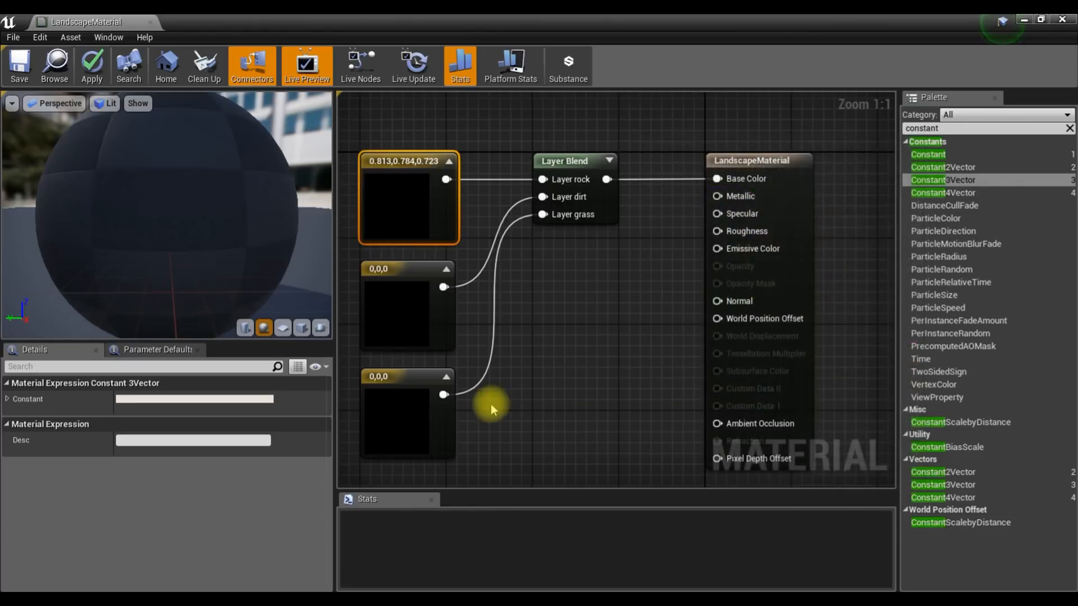
# Set the color of the Constant3Vector feeding Layer dirt to a sandy orange of 1, 0.66, 0.24.
pyautogui.doubleClick(402, 301)
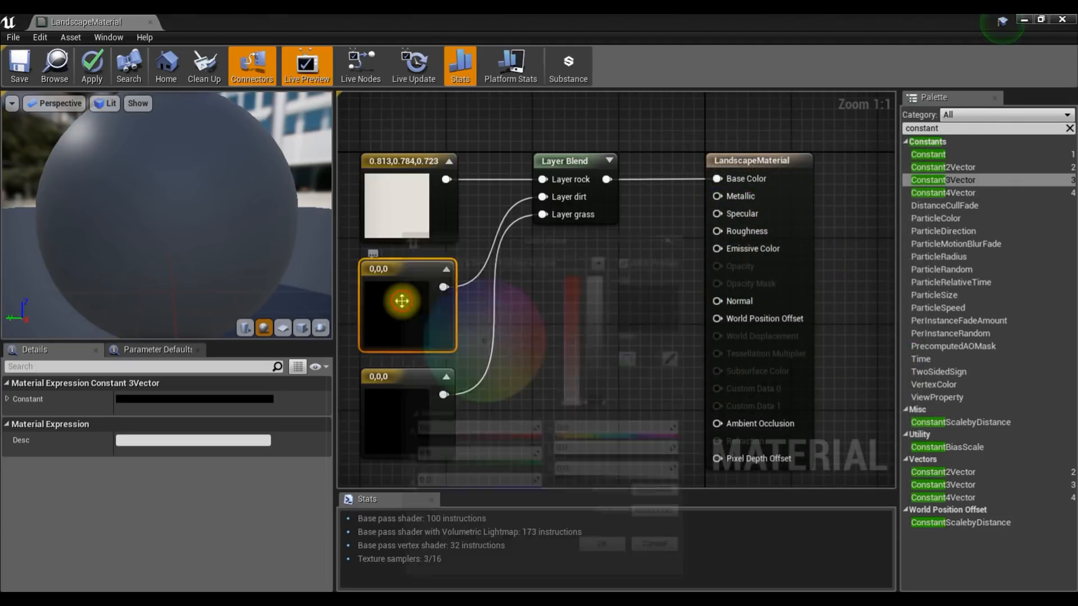
pyautogui.moveTo(507, 348)
pyautogui.mouseDown()
pyautogui.moveTo(517, 365)
pyautogui.moveTo(505, 357)
pyautogui.mouseUp()
pyautogui.click(602, 302)
pyautogui.moveTo(603, 302); pyautogui.dragTo(604, 281)
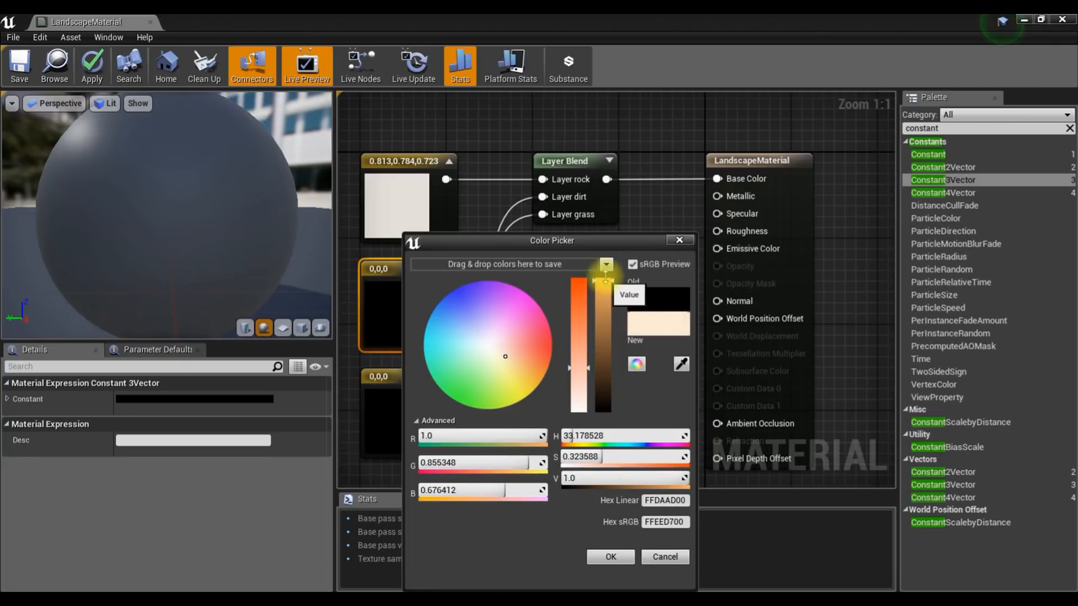
pyautogui.moveTo(580, 344); pyautogui.dragTo(578, 310)
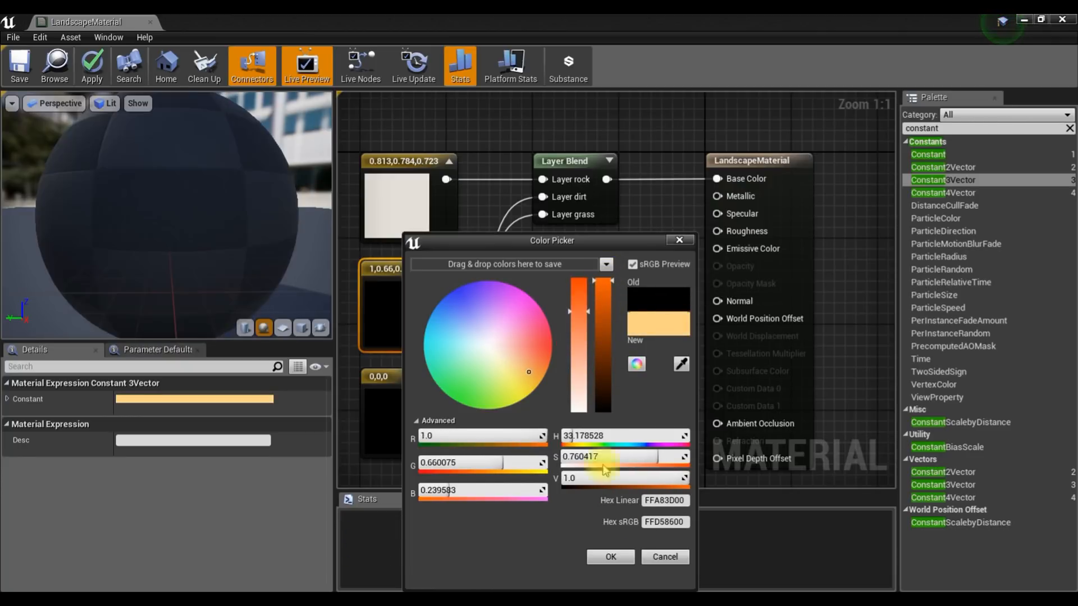
pyautogui.click(606, 555)
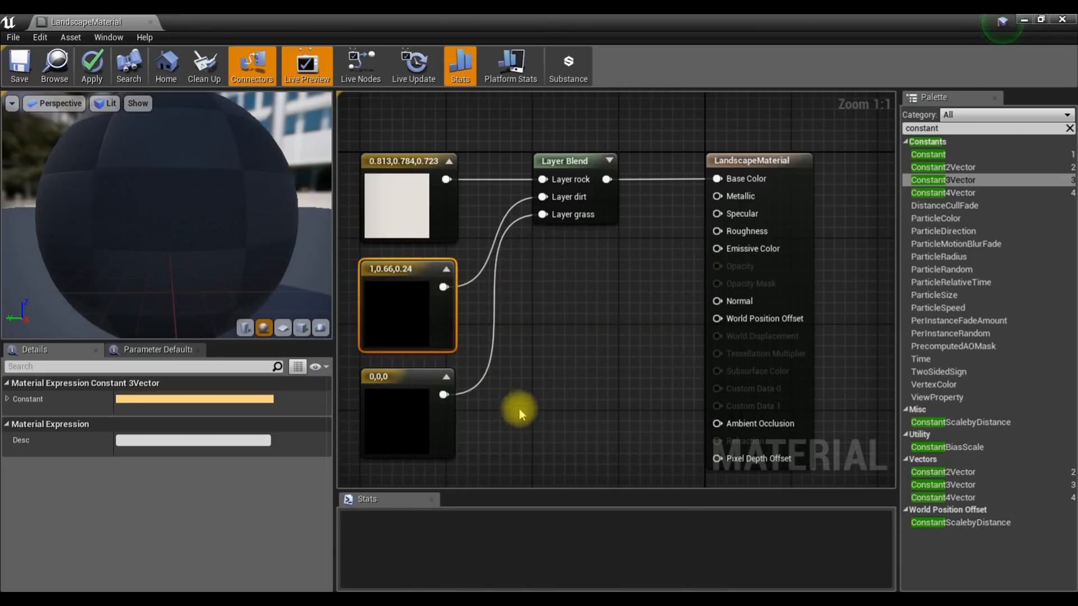
# Set the color of the Constant3Vector feeding Layer grass to a saturated green of 0.0197, 0.911, 0.
pyautogui.doubleClick(403, 424)
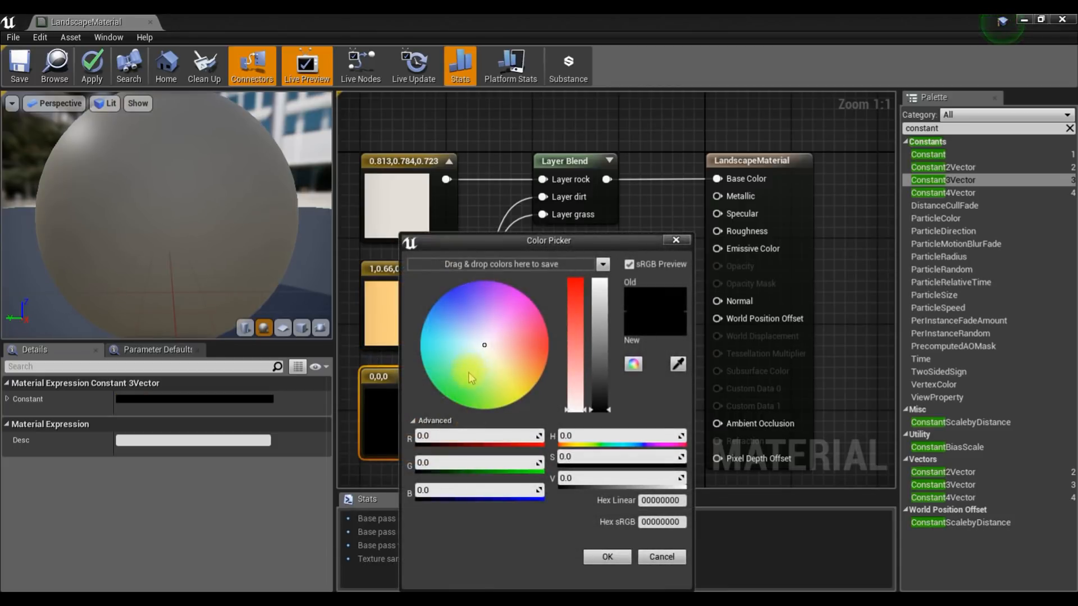
pyautogui.moveTo(475, 368); pyautogui.dragTo(469, 373)
pyautogui.click(577, 325)
pyautogui.moveTo(599, 342); pyautogui.dragTo(602, 304)
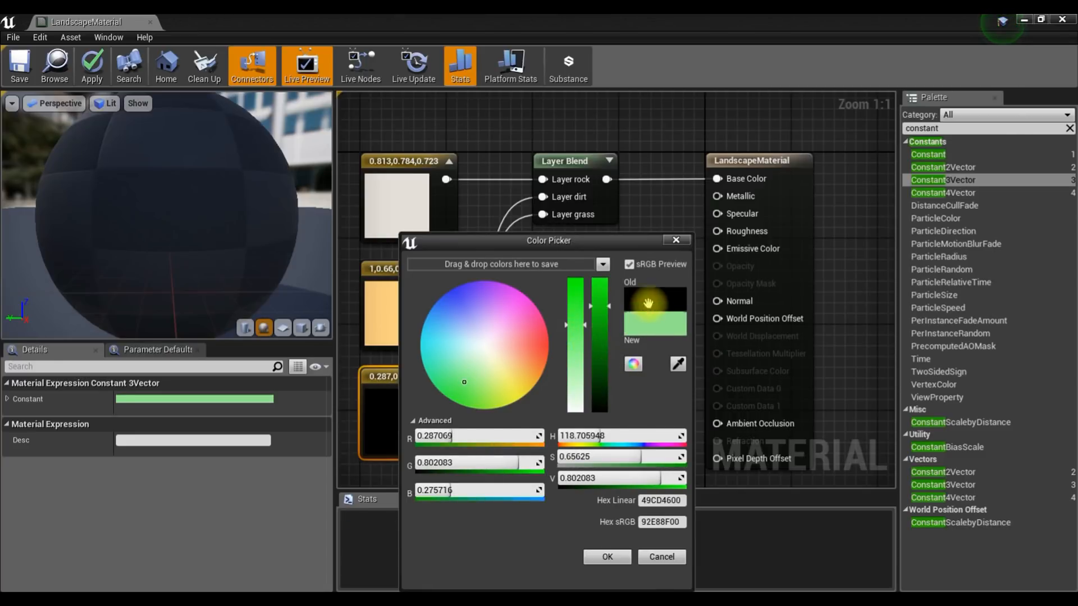
pyautogui.moveTo(556, 241); pyautogui.dragTo(757, 219)
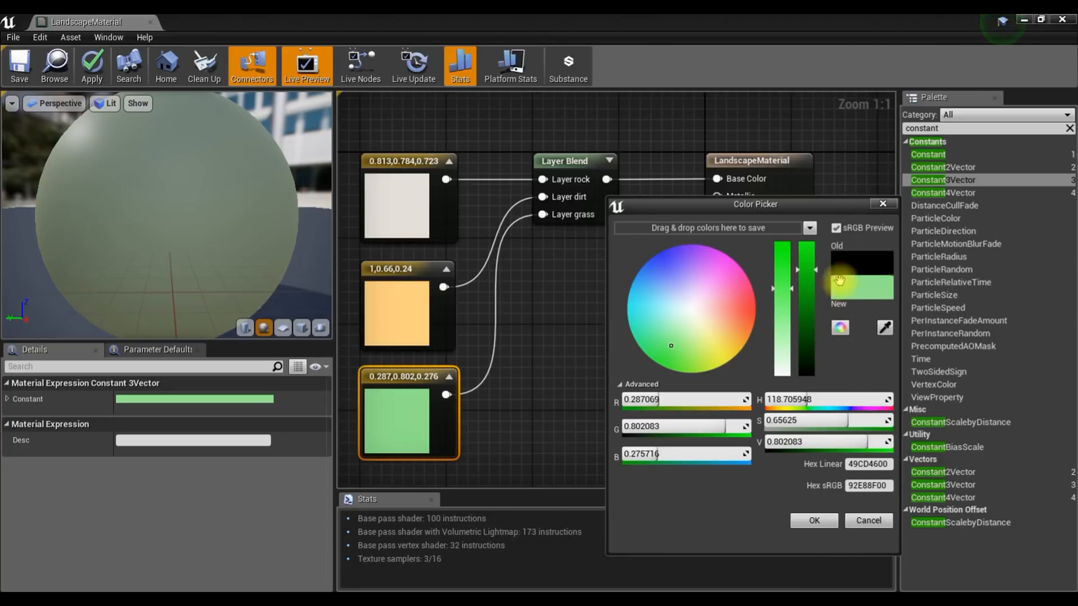
pyautogui.moveTo(814, 274); pyautogui.dragTo(799, 239)
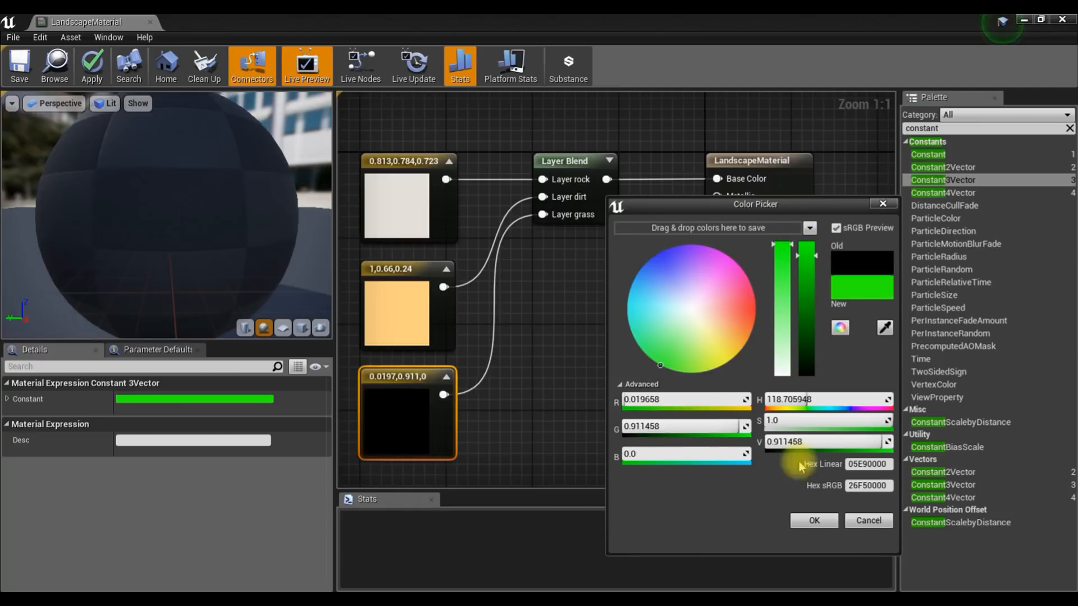
pyautogui.click(804, 522)
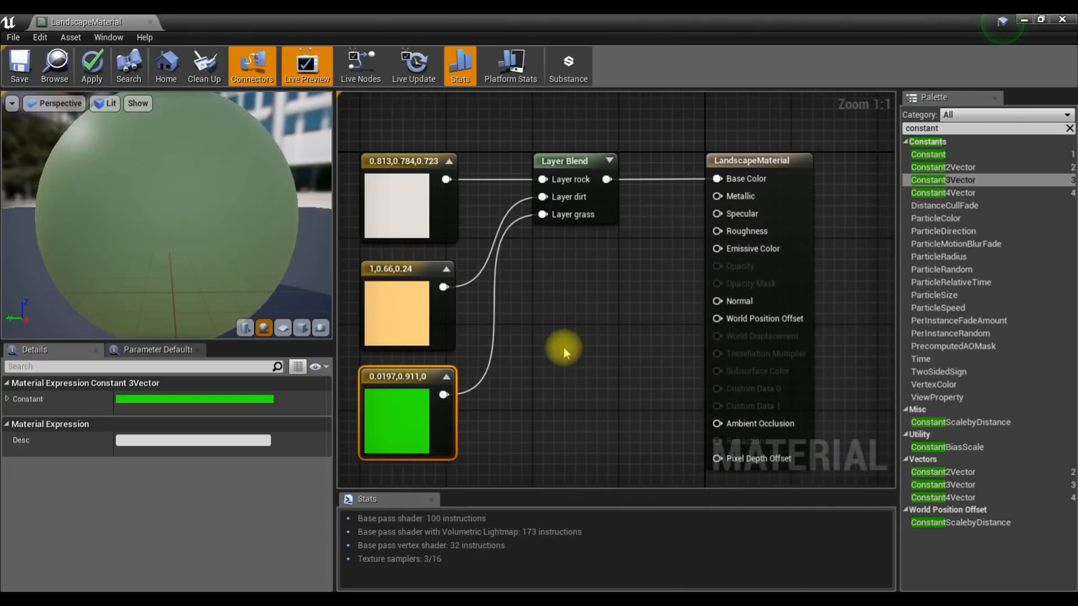
# Inspect the blended color on the preview sphere, apply the material changes and return to the level editor.
pyautogui.moveTo(164, 204); pyautogui.dragTo(242, 180)
pyautogui.moveTo(227, 185); pyautogui.dragTo(227, 195)
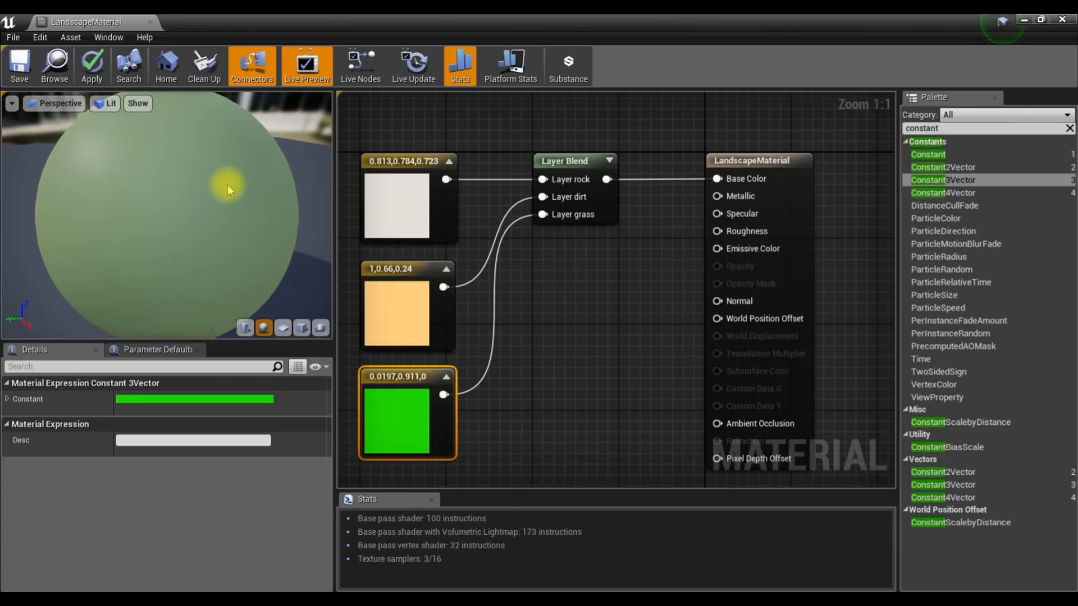
pyautogui.click(91, 75)
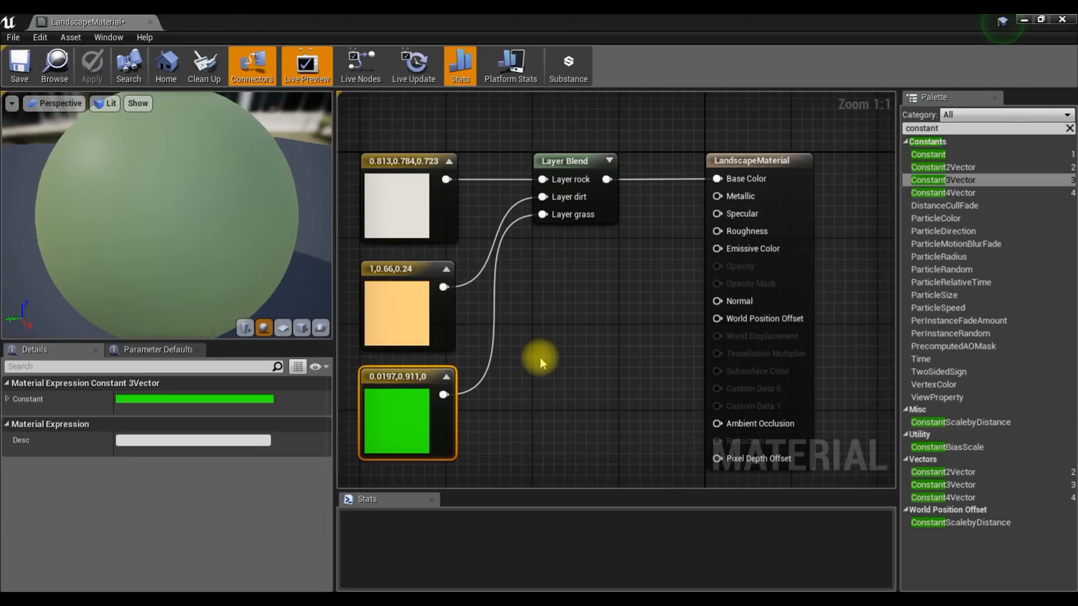
pyautogui.moveTo(671, 346); pyautogui.dragTo(576, 225, button='right')
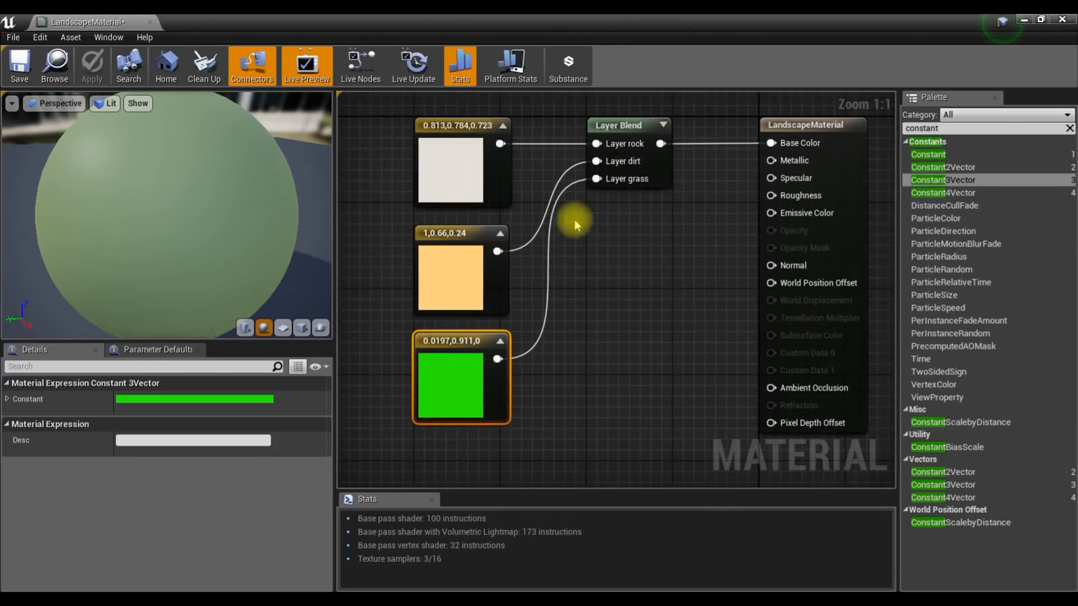
pyautogui.click(1025, 22)
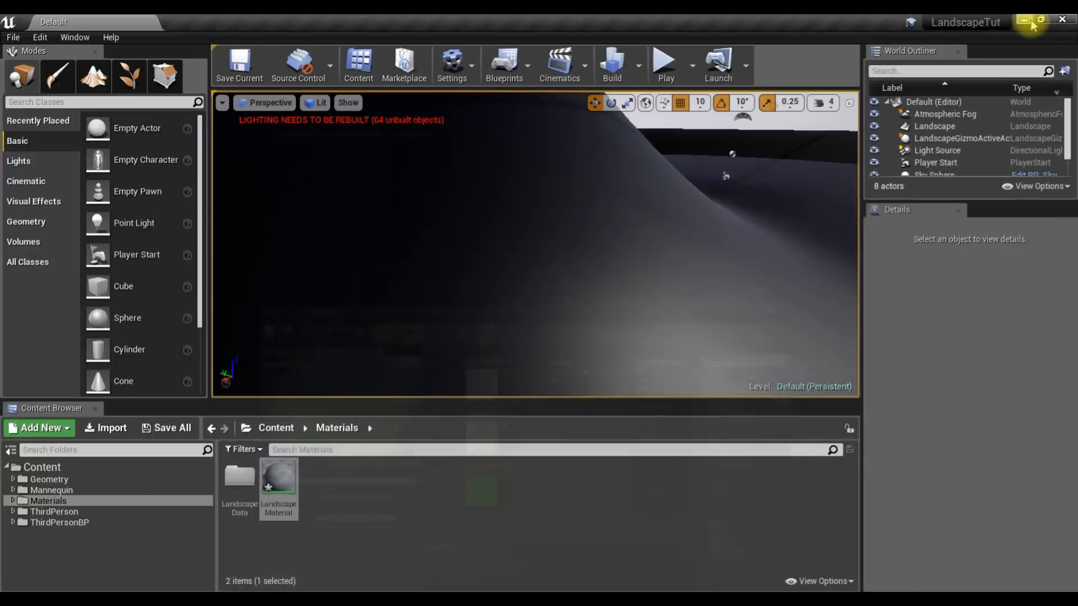
# Examine the landscape's target layers in the Landscape Paint tools.
pyautogui.moveTo(438, 166); pyautogui.dragTo(408, 171, button='right')
pyautogui.moveTo(405, 286)
pyautogui.mouseDown(button='right')
pyautogui.moveTo(387, 285)
pyautogui.moveTo(409, 283)
pyautogui.mouseUp(button='right')
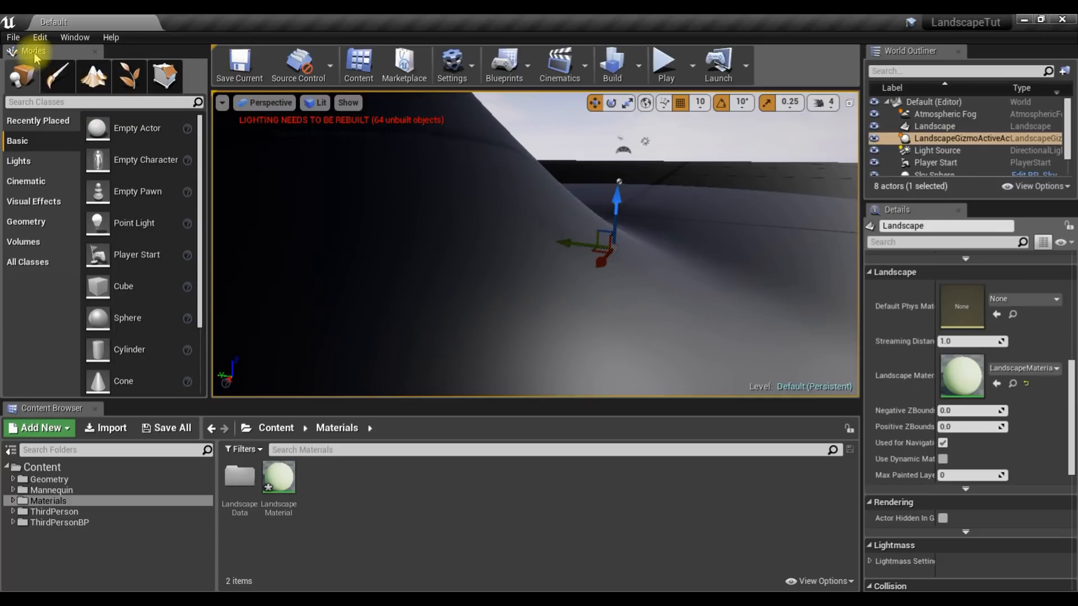
pyautogui.click(91, 79)
pyautogui.click(106, 113)
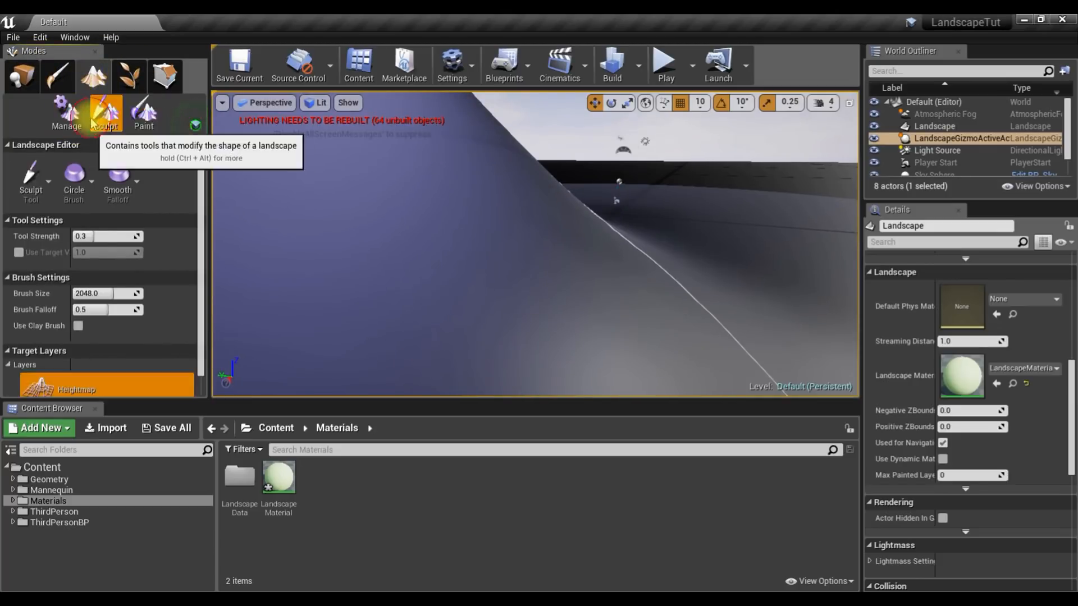
pyautogui.click(144, 121)
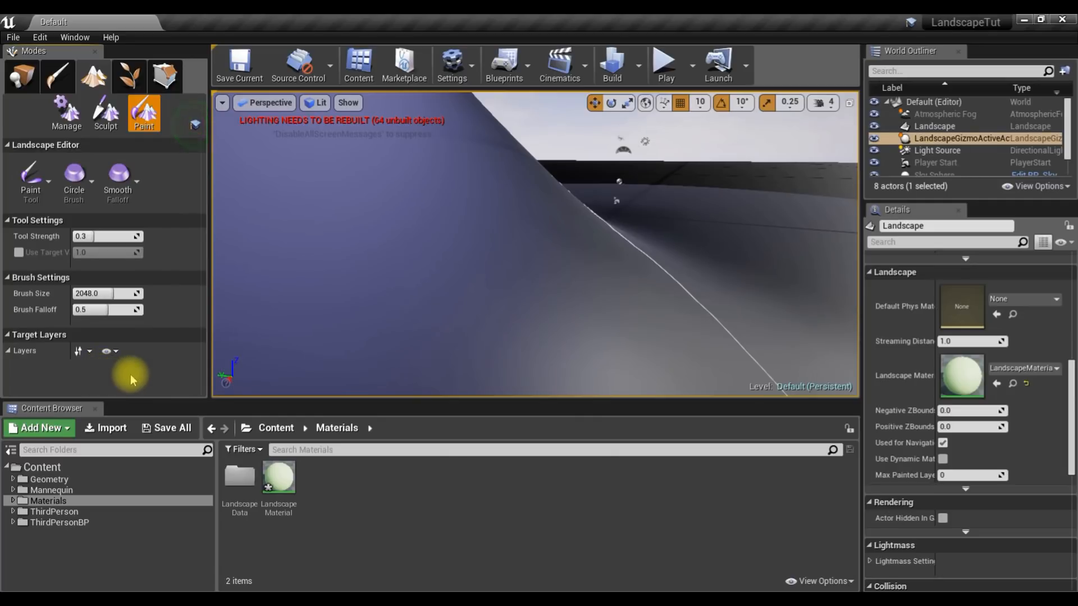
# Select the landscape in Place mode, reset its Landscape Material to None and assign LandscapeMaterial to it again.
pyautogui.click(27, 85)
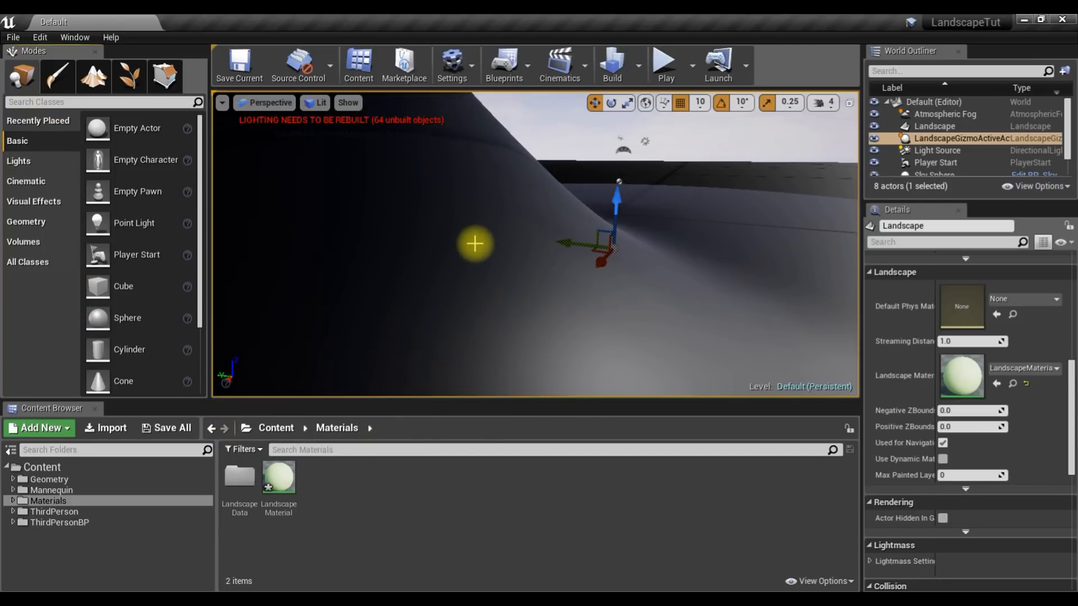
pyautogui.click(475, 244)
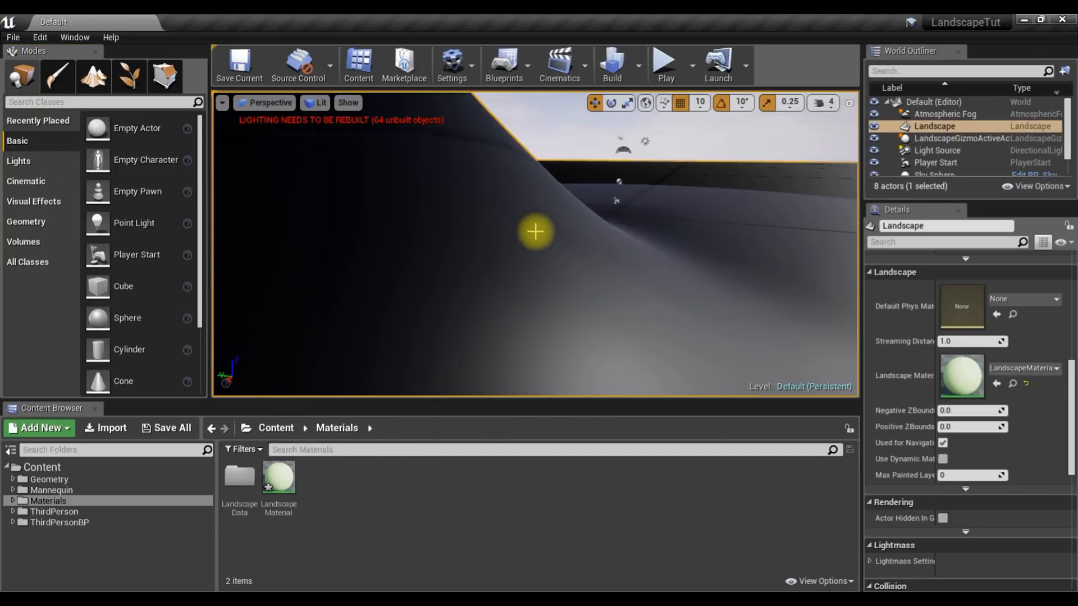
pyautogui.moveTo(575, 244)
pyautogui.mouseDown(button='right')
pyautogui.moveTo(561, 238)
pyautogui.moveTo(575, 244)
pyautogui.mouseUp(button='right')
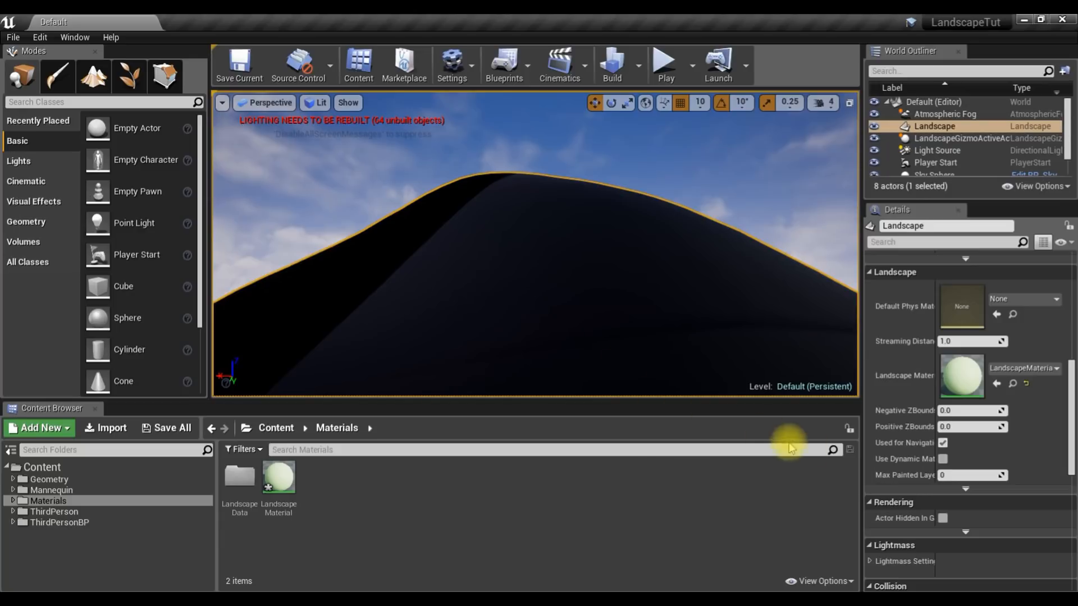
pyautogui.scroll(2, 973, 380)
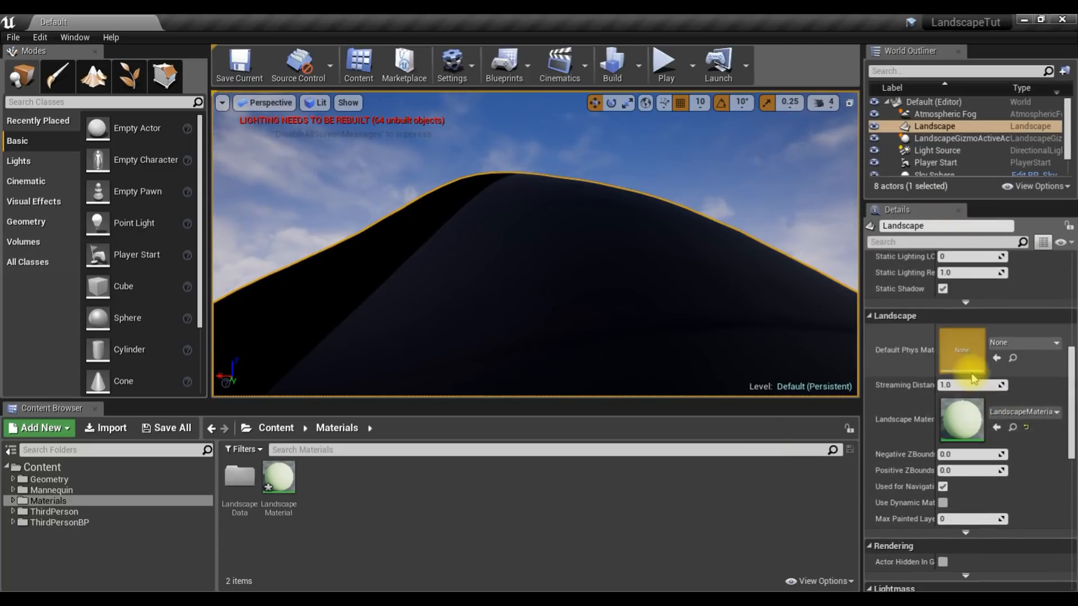
pyautogui.scroll(12, 971, 376)
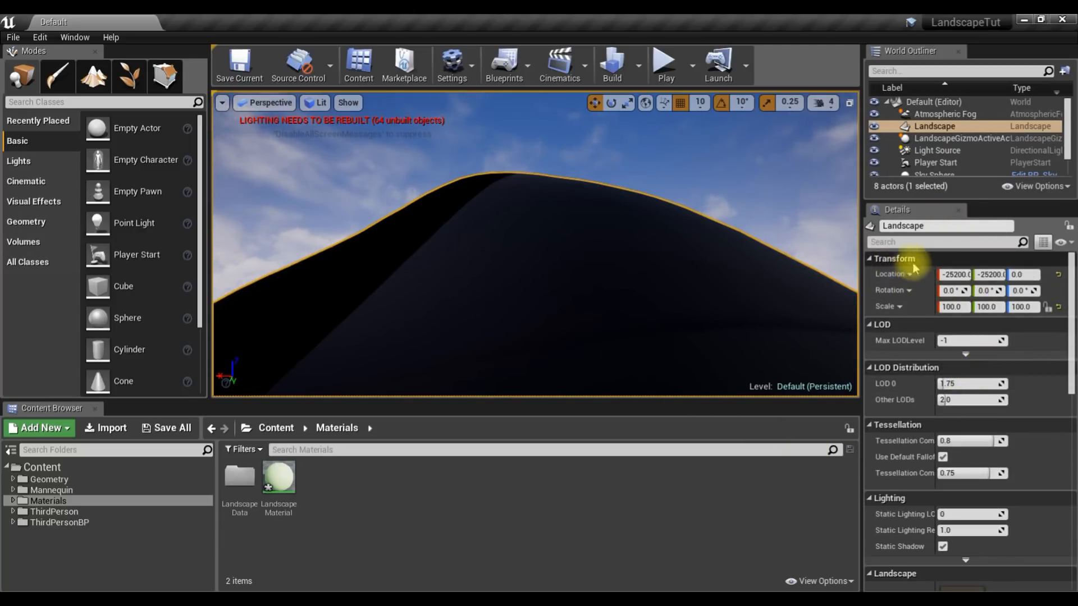
pyautogui.scroll(-6, 909, 368)
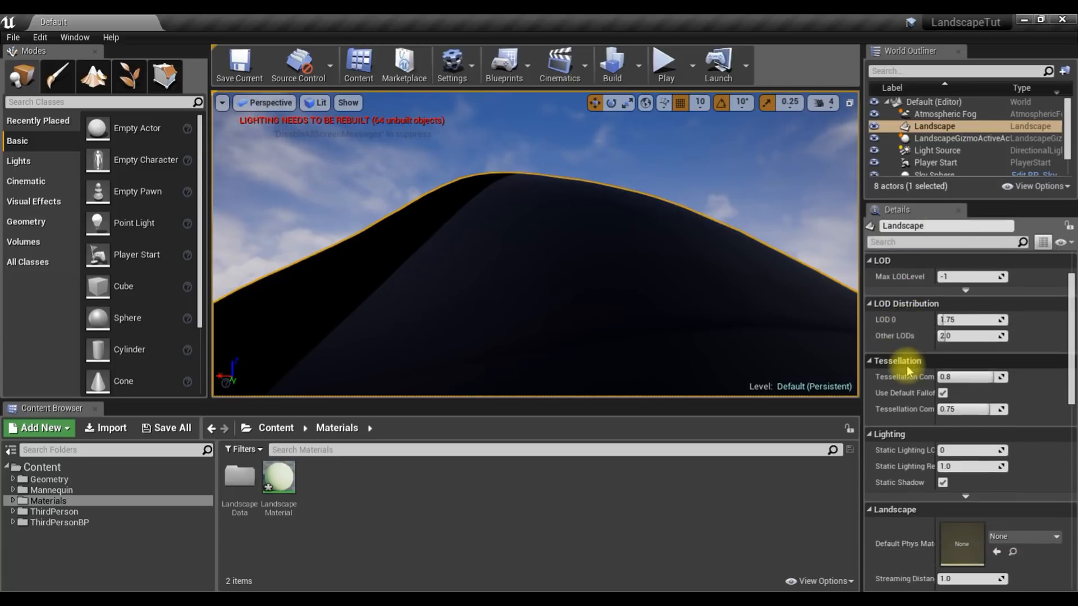
pyautogui.scroll(-8, 908, 369)
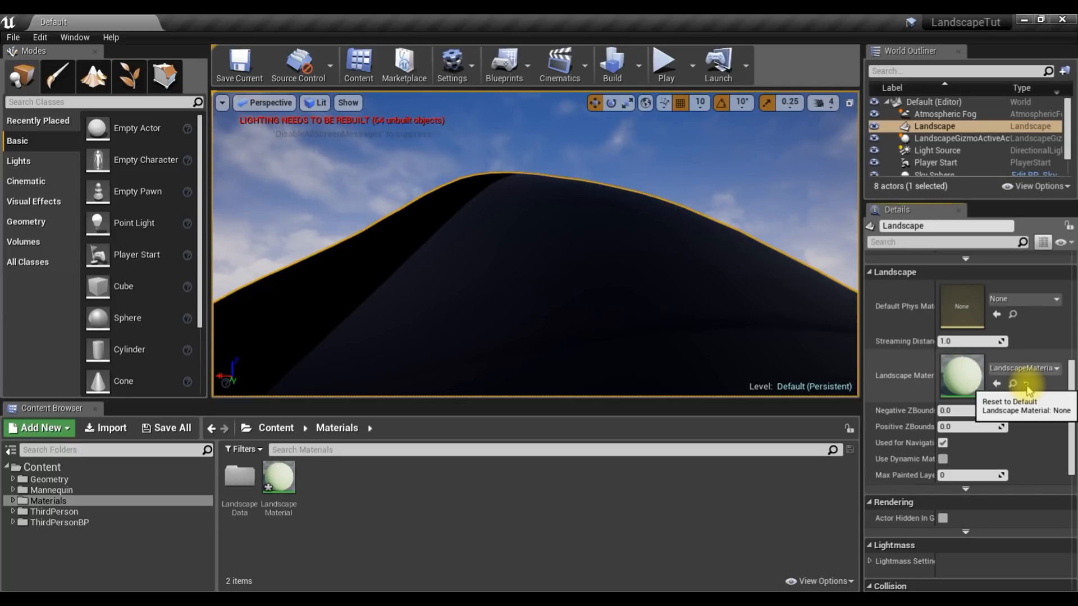
pyautogui.click(1027, 387)
pyautogui.moveTo(278, 478); pyautogui.dragTo(949, 374)
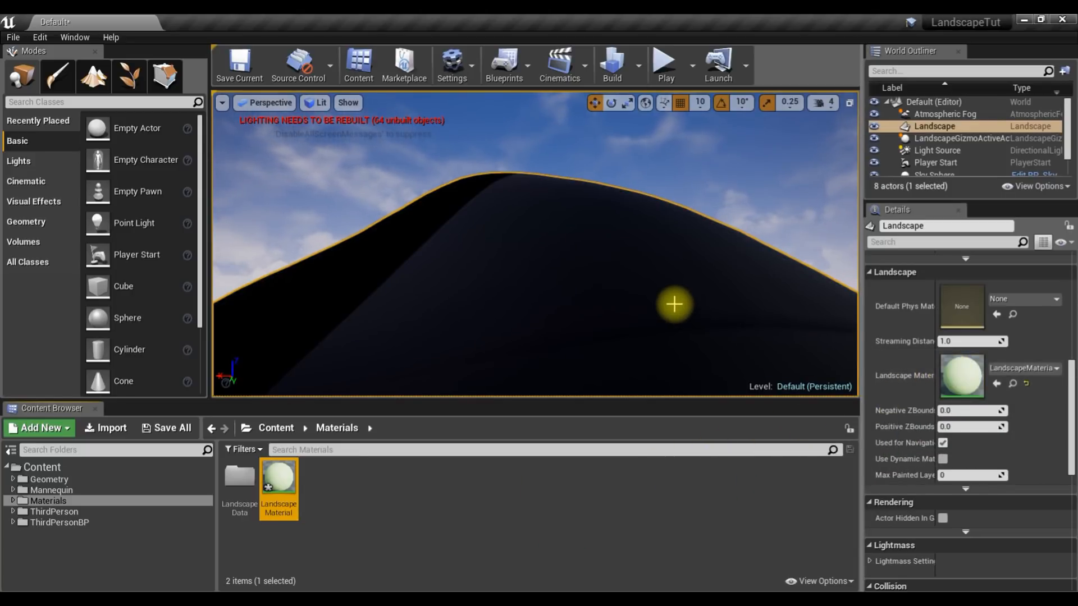
pyautogui.moveTo(658, 275); pyautogui.dragTo(659, 265)
pyautogui.moveTo(659, 266); pyautogui.dragTo(656, 273, button='right')
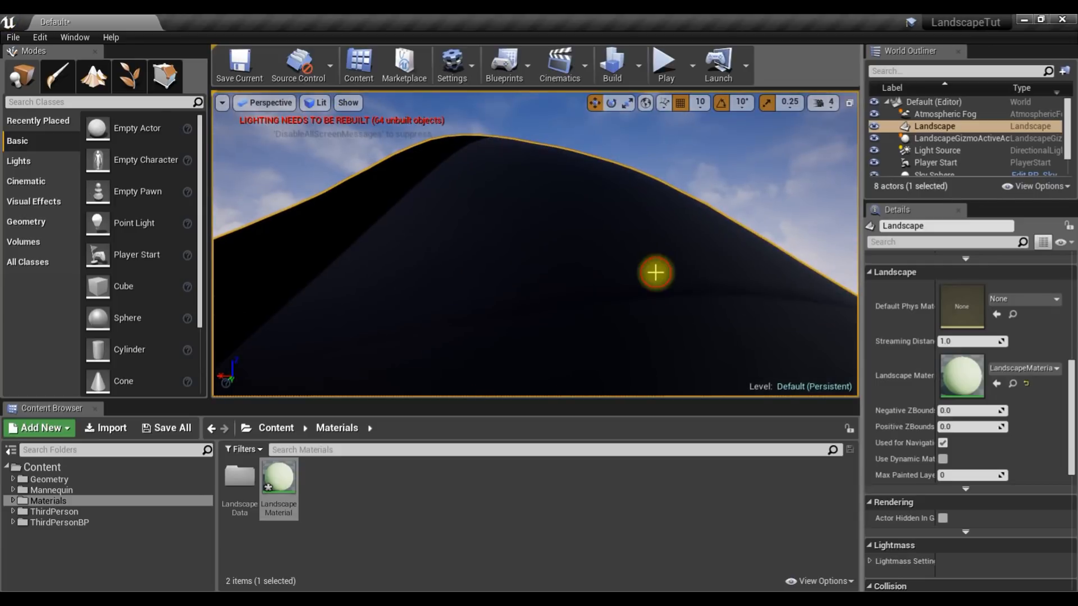
# Switch to the Landscape Paint tools and expand the target layers to show rock, dirt and grass.
pyautogui.click(91, 81)
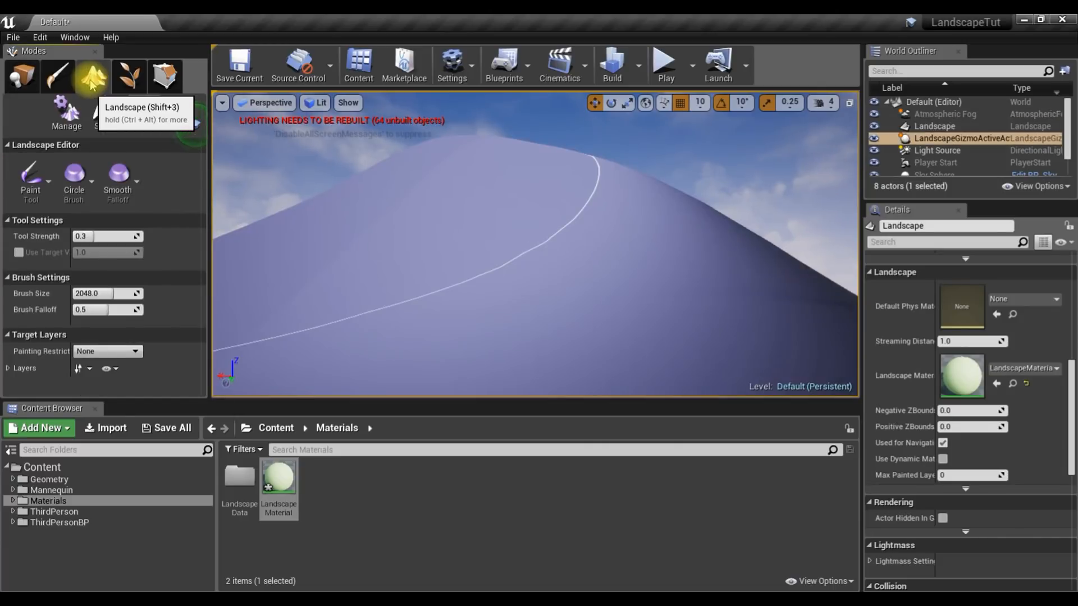
pyautogui.click(135, 113)
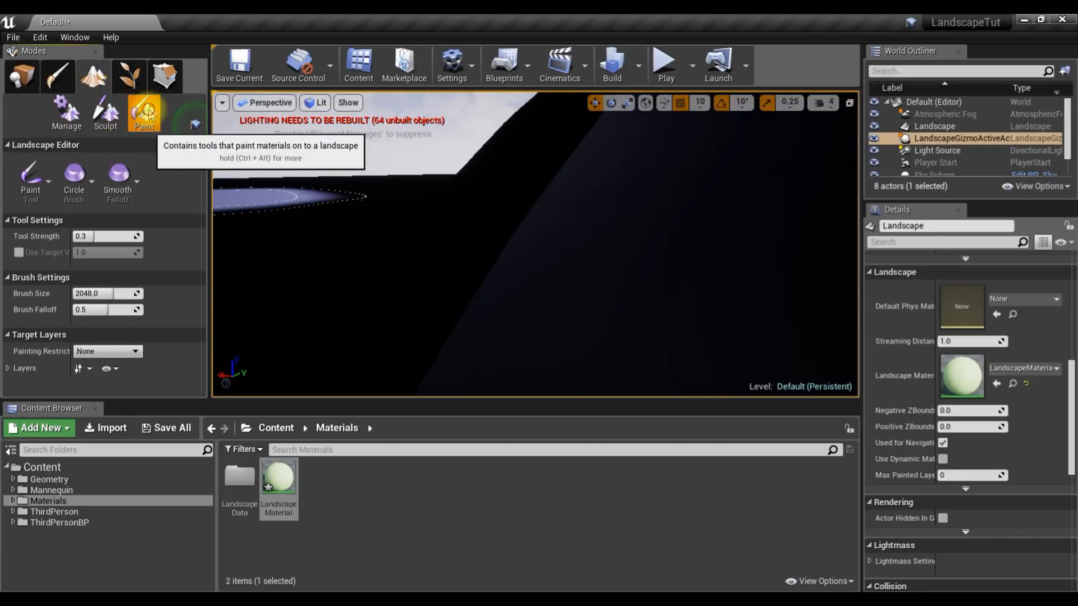
pyautogui.click(8, 369)
pyautogui.scroll(-3, 66, 382)
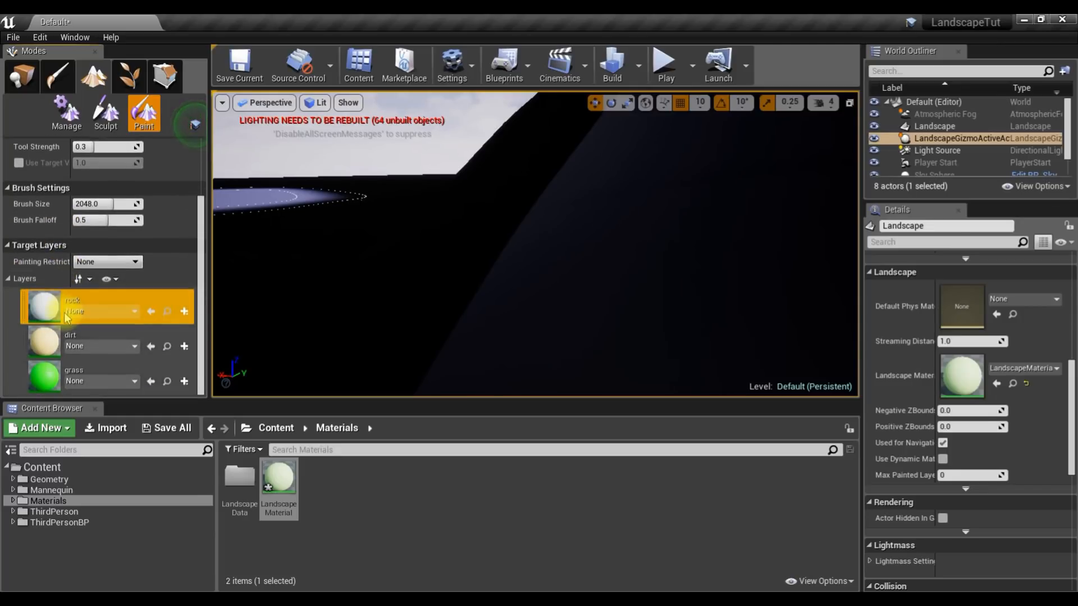
# Create a weight-blended (normal) layer info named rock_LayerInfo for the rock layer in the Materials/LandscapeData folder.
pyautogui.moveTo(340, 298); pyautogui.dragTo(483, 306, button='right')
pyautogui.moveTo(160, 327); pyautogui.dragTo(156, 296, button='right')
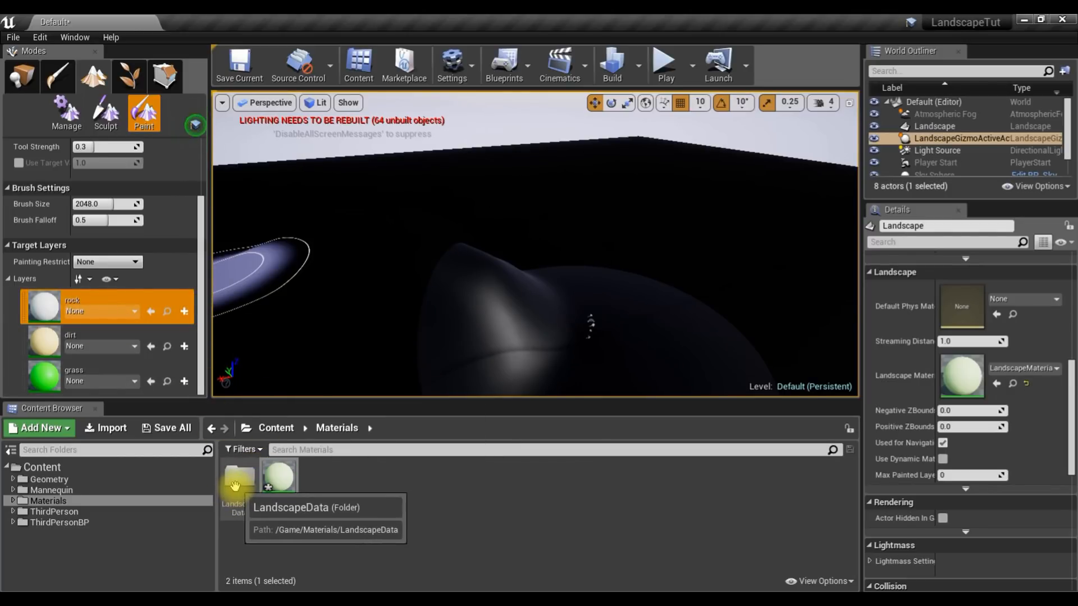
pyautogui.click(185, 312)
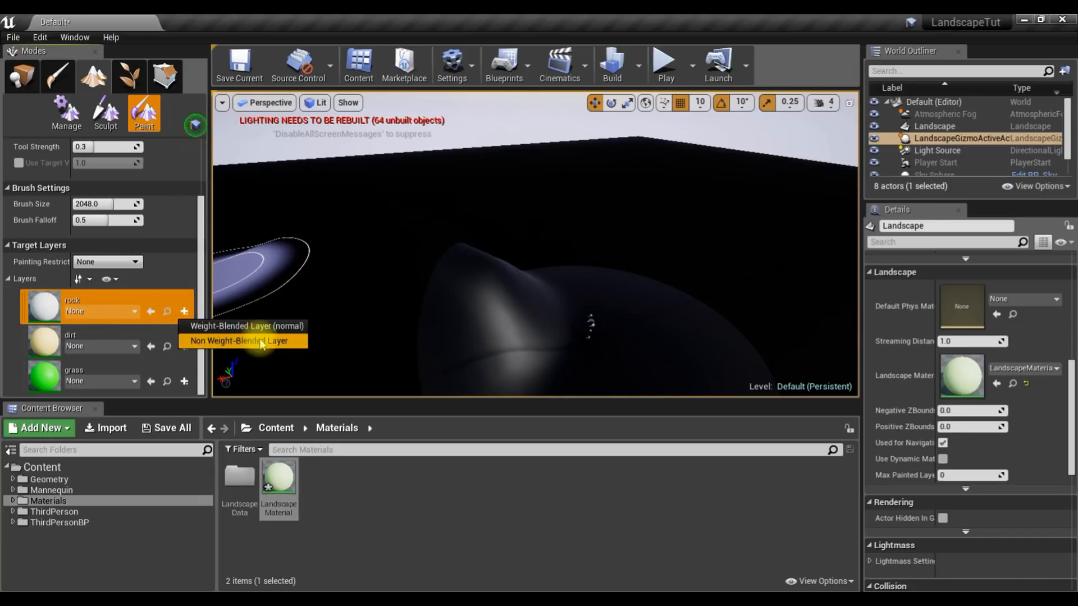
pyautogui.click(244, 328)
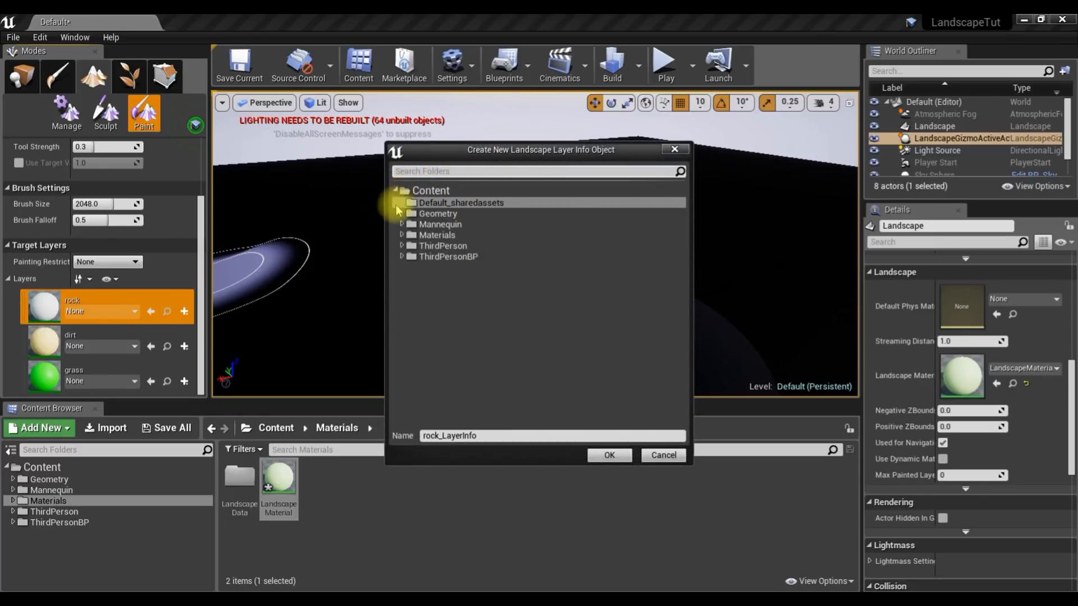
pyautogui.click(402, 236)
pyautogui.click(450, 246)
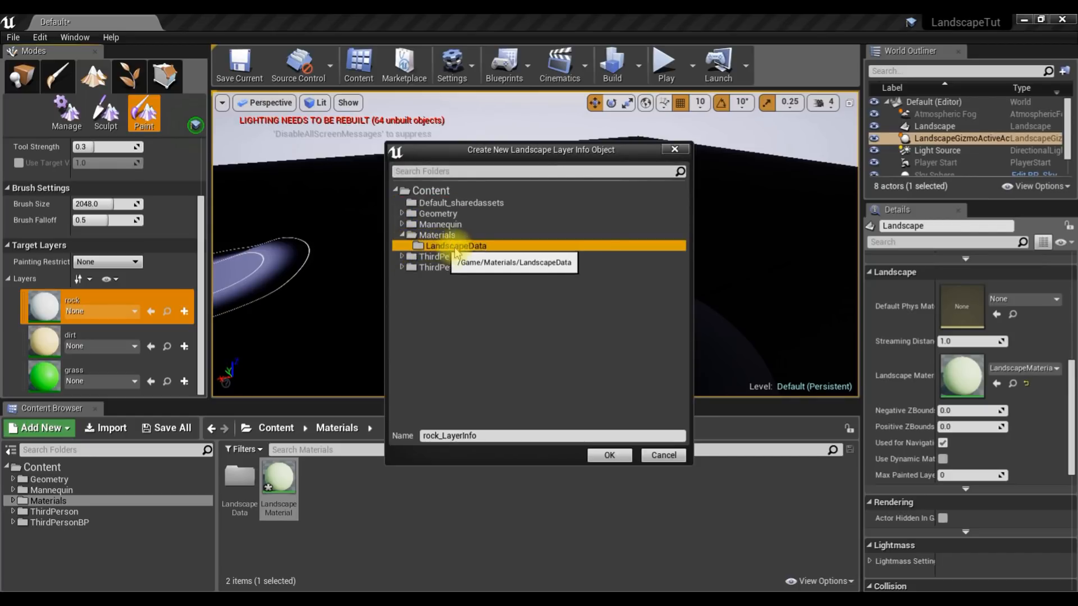
pyautogui.click(606, 457)
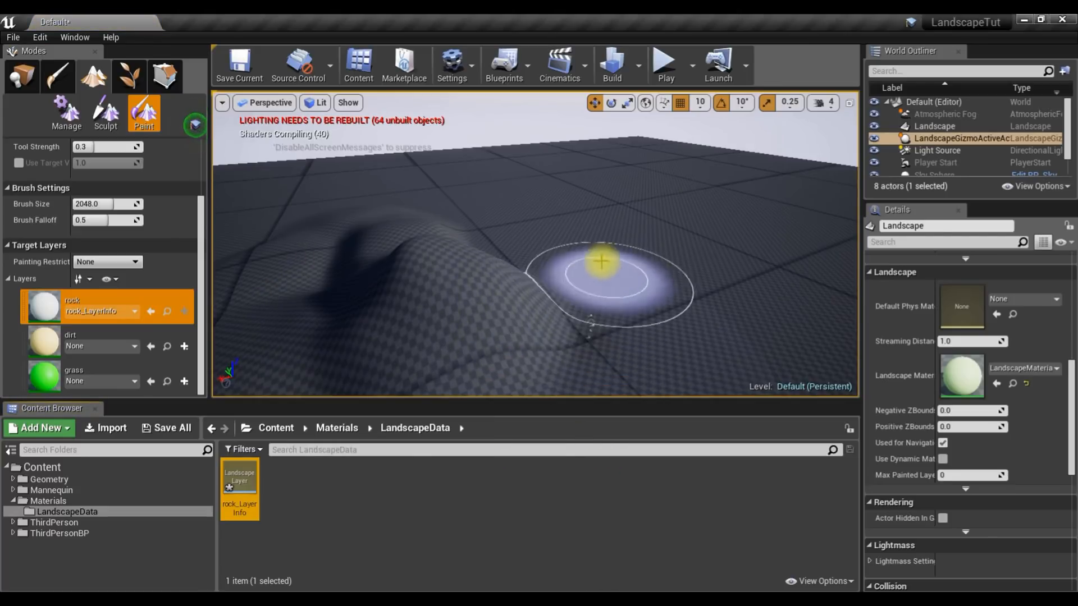
# Create a weight-blended (normal) layer info named dirt_LayerInfo for the dirt layer in Materials/LandscapeData.
pyautogui.click(85, 336)
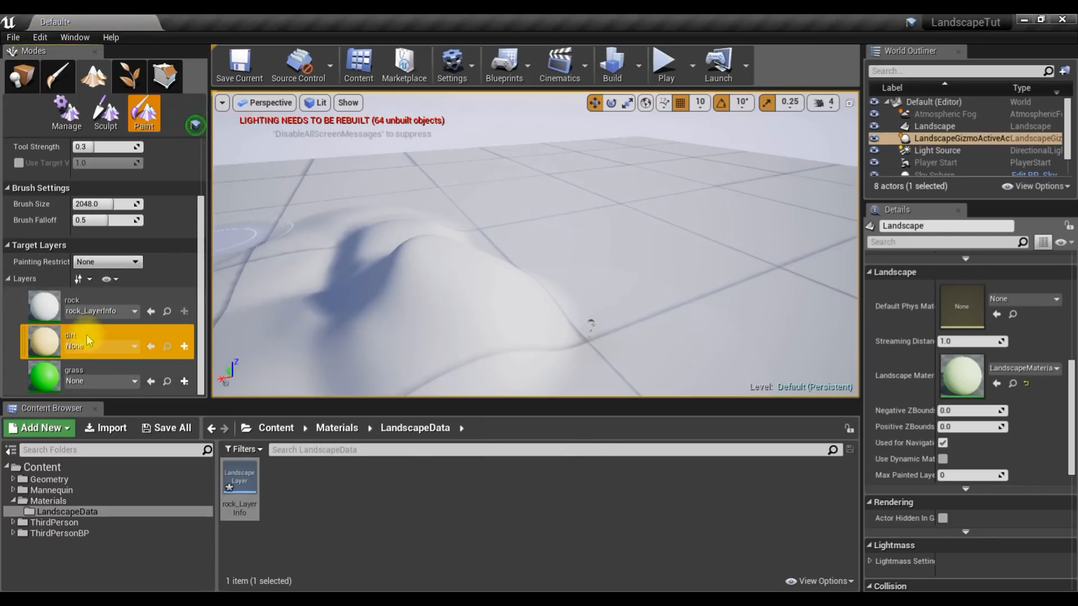
pyautogui.click(184, 347)
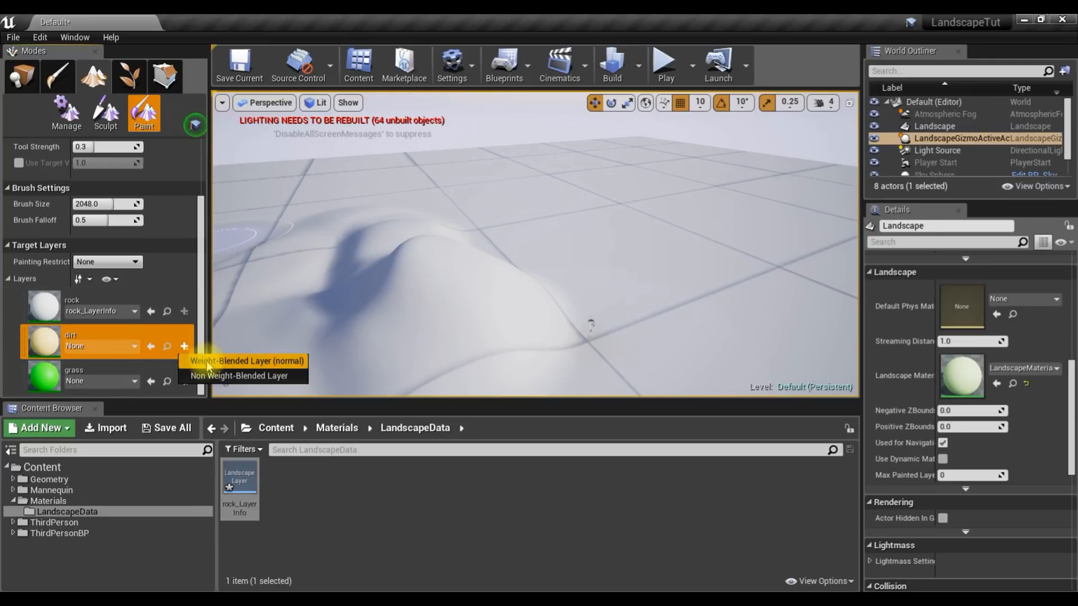
pyautogui.click(258, 361)
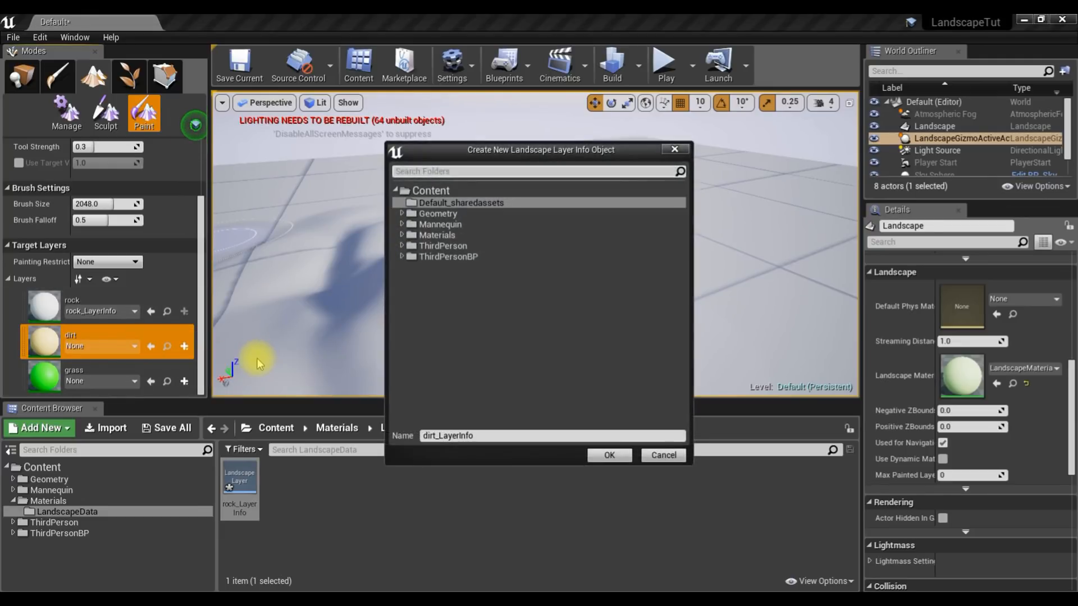
pyautogui.click(402, 234)
pyautogui.click(426, 247)
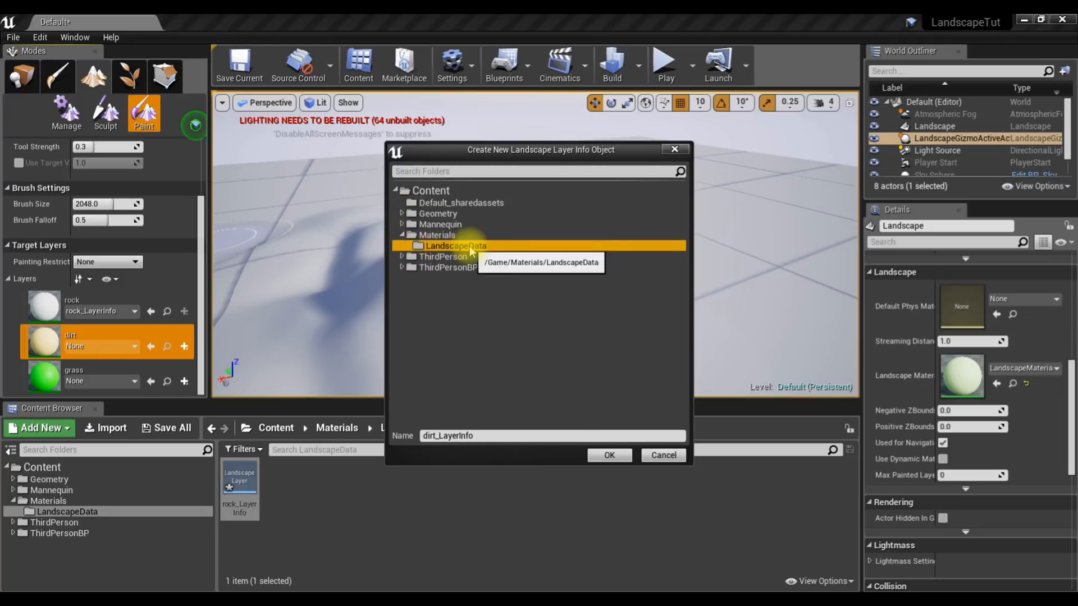
pyautogui.click(609, 456)
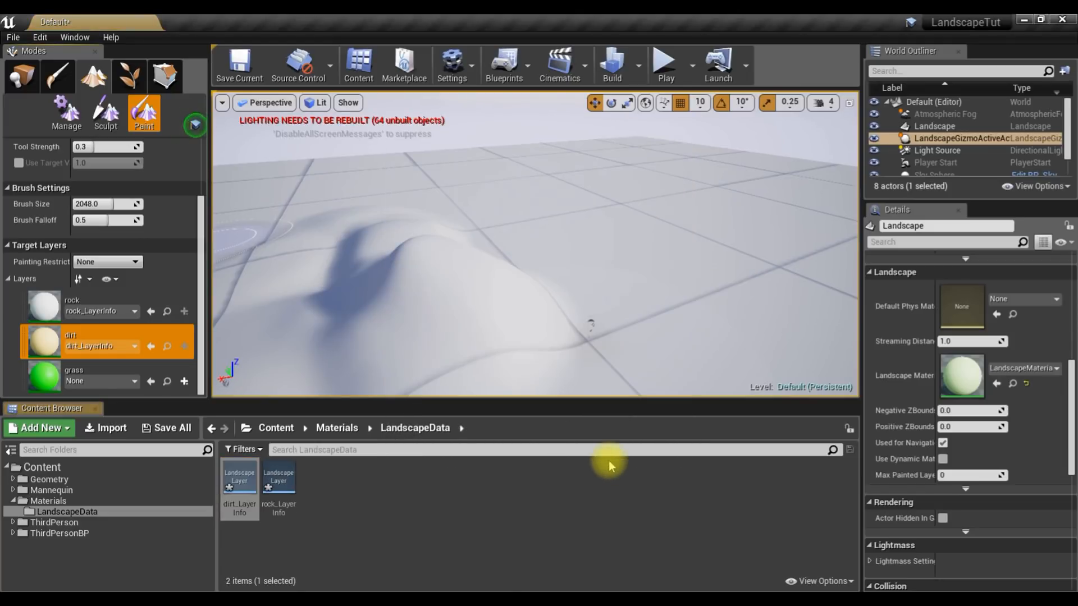
# Create a weight-blended (normal) layer info named grass_LayerInfo for the grass layer in Materials/LandscapeData.
pyautogui.click(99, 374)
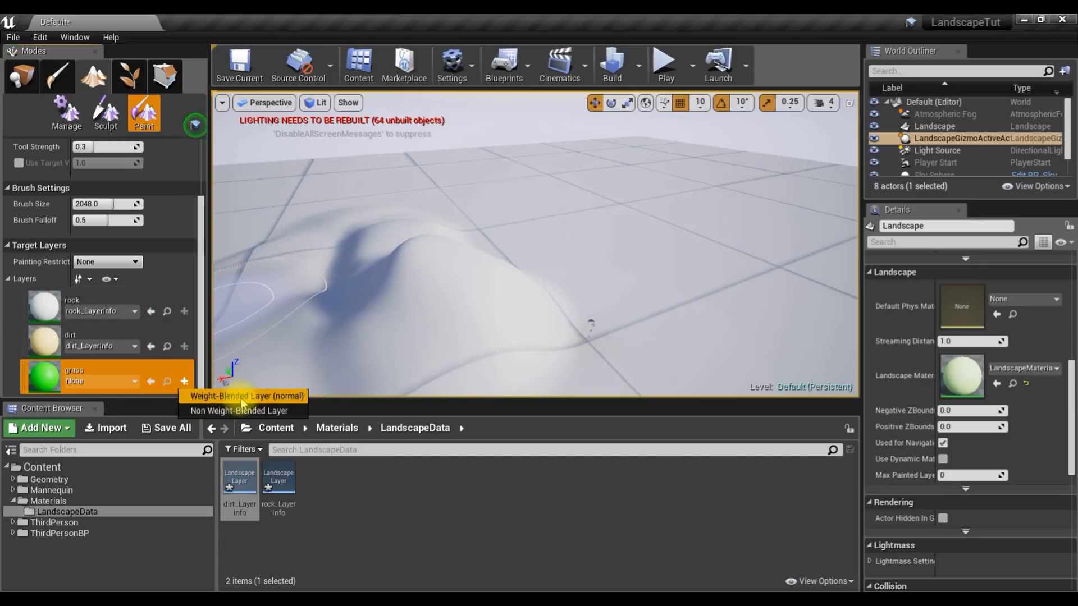
pyautogui.click(272, 397)
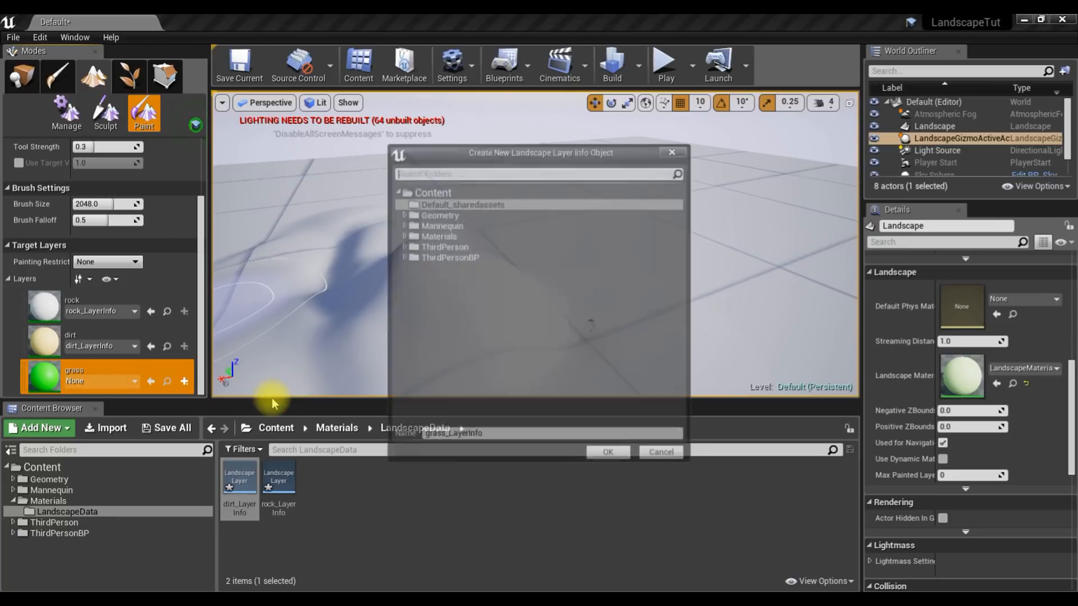
pyautogui.click(402, 236)
pyautogui.click(433, 245)
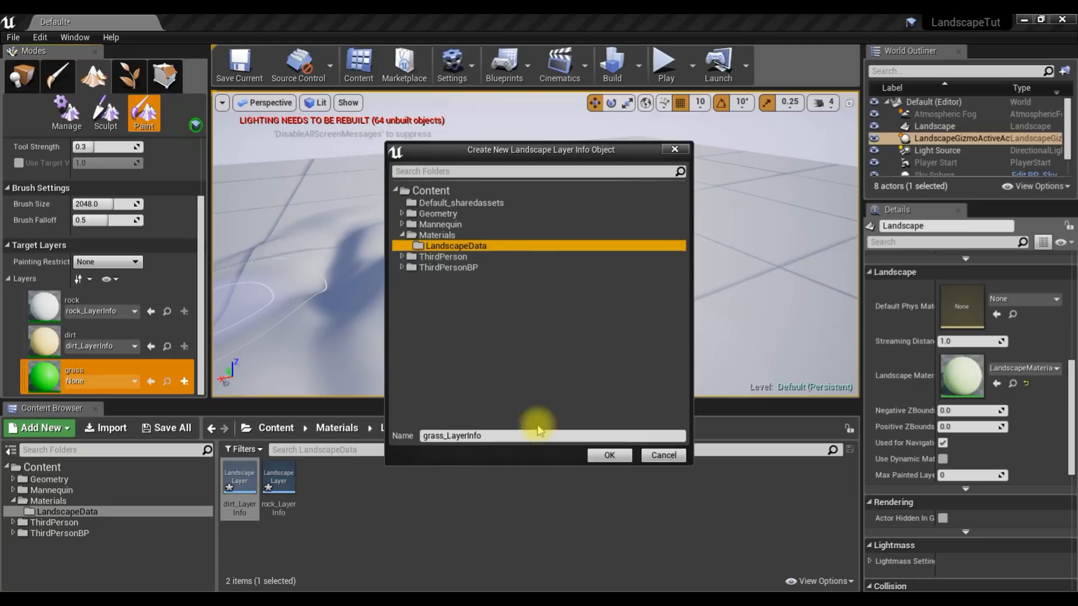
pyautogui.click(603, 456)
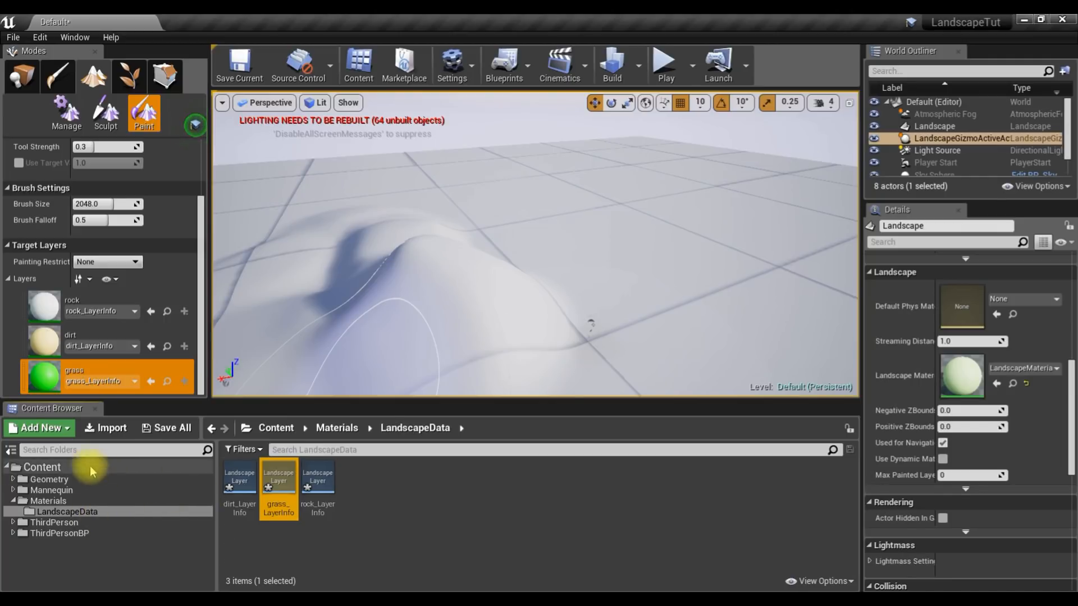
# Paint a patch of the dirt layer on the flat ground beside the sculpted hill.
pyautogui.click(45, 307)
pyautogui.click(44, 342)
pyautogui.click(43, 377)
pyautogui.click(45, 347)
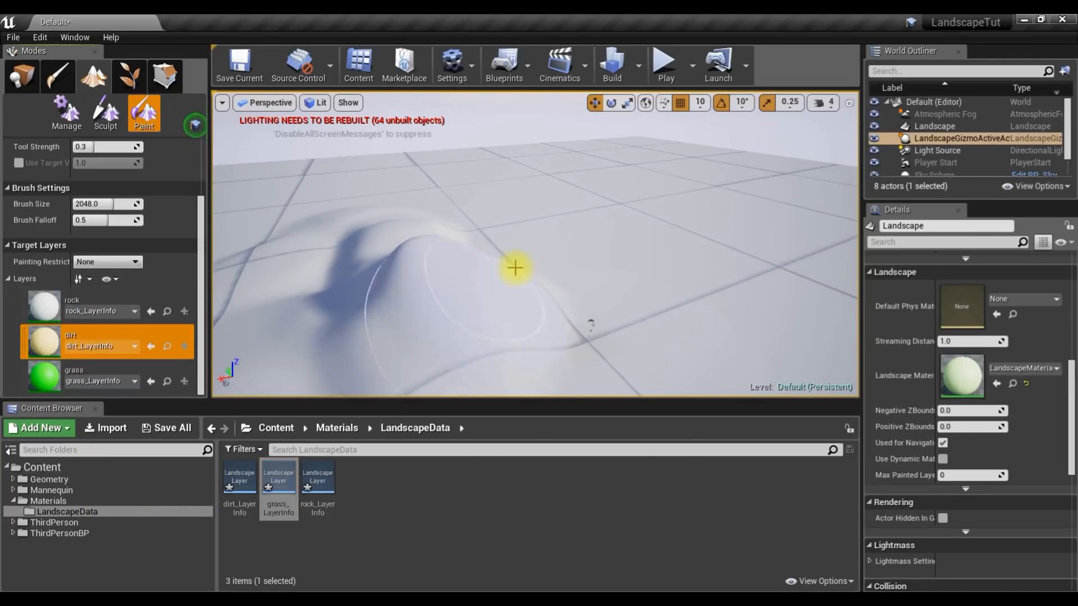
pyautogui.moveTo(667, 263)
pyautogui.mouseDown()
pyautogui.moveTo(645, 288)
pyautogui.moveTo(645, 269)
pyautogui.moveTo(681, 288)
pyautogui.moveTo(742, 255)
pyautogui.mouseUp()
pyautogui.moveTo(713, 272)
pyautogui.mouseDown(button='right')
pyautogui.moveTo(808, 281)
pyautogui.moveTo(800, 275)
pyautogui.mouseUp(button='right')
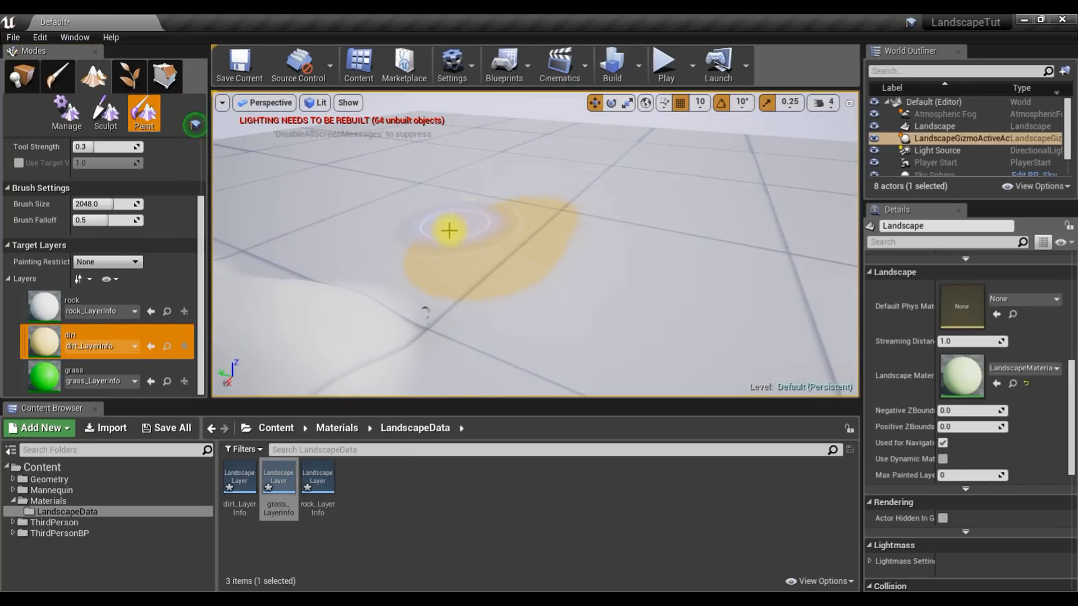
# Paint the grass layer over part of the dirt patch and the rock layer over the middle of the patch.
pyautogui.click(86, 367)
pyautogui.moveTo(523, 257)
pyautogui.mouseDown()
pyautogui.moveTo(570, 241)
pyautogui.moveTo(590, 297)
pyautogui.mouseUp()
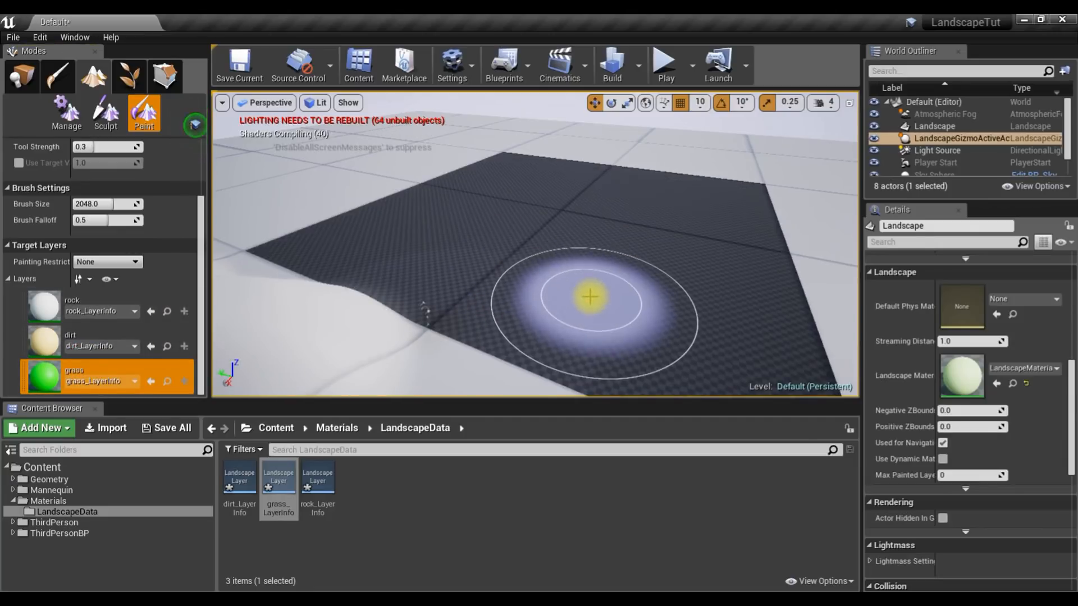
pyautogui.click(79, 303)
pyautogui.moveTo(491, 261)
pyautogui.mouseDown()
pyautogui.moveTo(503, 248)
pyautogui.moveTo(594, 271)
pyautogui.moveTo(554, 219)
pyautogui.mouseUp()
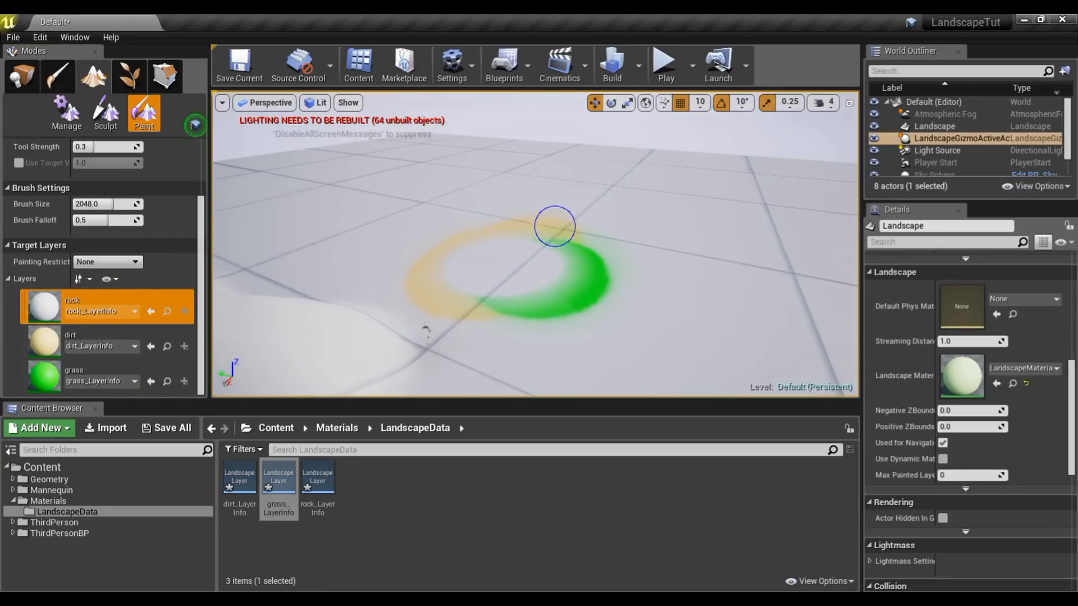
pyautogui.press('w')
pyautogui.moveTo(554, 219)
pyautogui.mouseDown(button='right')
pyautogui.moveTo(553, 270)
pyautogui.moveTo(497, 241)
pyautogui.moveTo(558, 253)
pyautogui.moveTo(540, 225)
pyautogui.mouseUp(button='right')
pyautogui.press('w')
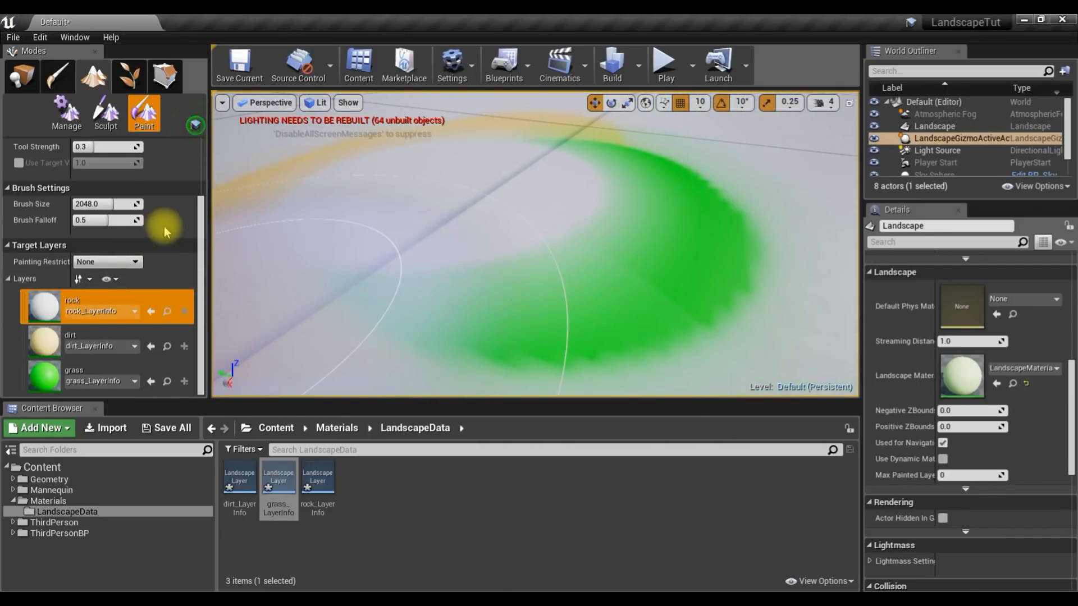
# Paint more of the grass layer on the ground next to the existing green ring and across the neighboring terrain.
pyautogui.scroll(3, 164, 226)
pyautogui.scroll(-2, 164, 226)
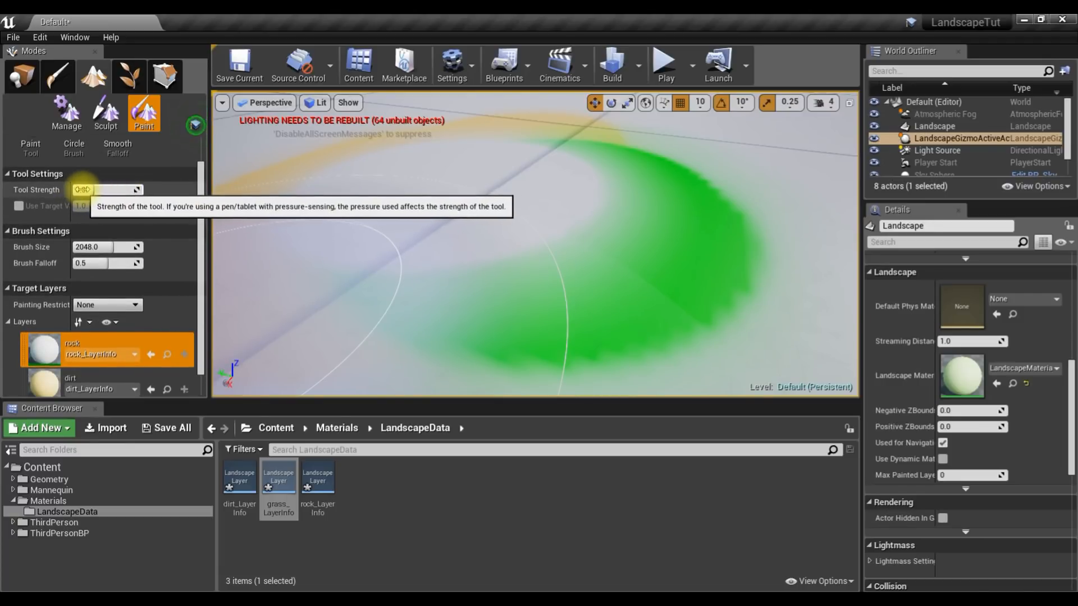
pyautogui.moveTo(609, 197)
pyautogui.mouseDown(button='right')
pyautogui.moveTo(674, 174)
pyautogui.moveTo(668, 189)
pyautogui.mouseUp(button='right')
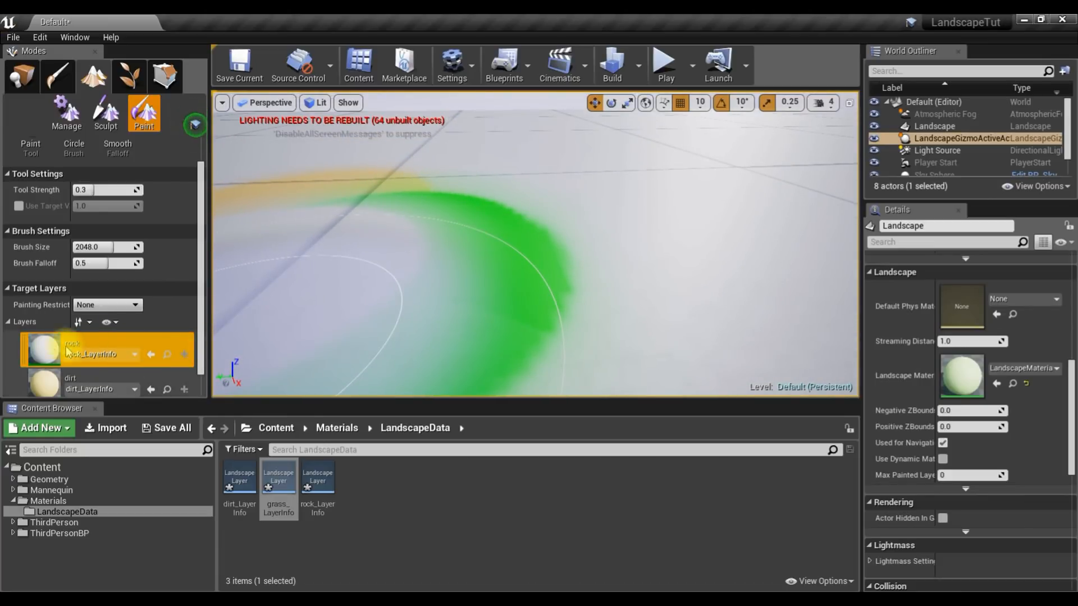
pyautogui.scroll(-2, 52, 387)
pyautogui.click(78, 373)
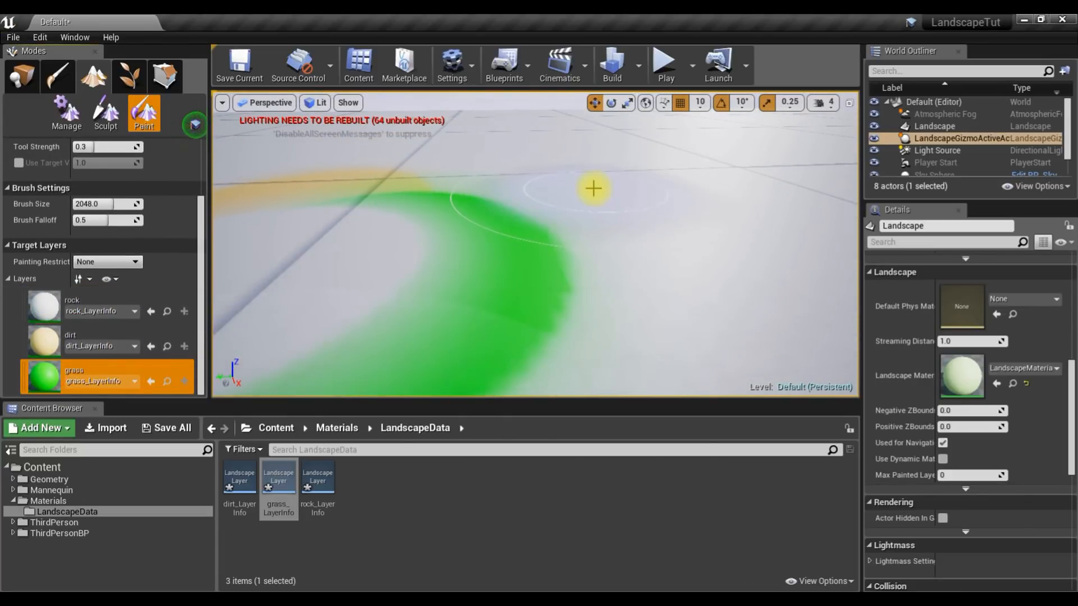
pyautogui.moveTo(583, 191)
pyautogui.mouseDown()
pyautogui.moveTo(553, 193)
pyautogui.moveTo(666, 180)
pyautogui.moveTo(640, 202)
pyautogui.moveTo(670, 245)
pyautogui.mouseUp()
pyautogui.moveTo(578, 159)
pyautogui.mouseDown(button='right')
pyautogui.moveTo(617, 177)
pyautogui.moveTo(744, 191)
pyautogui.moveTo(651, 189)
pyautogui.mouseUp(button='right')
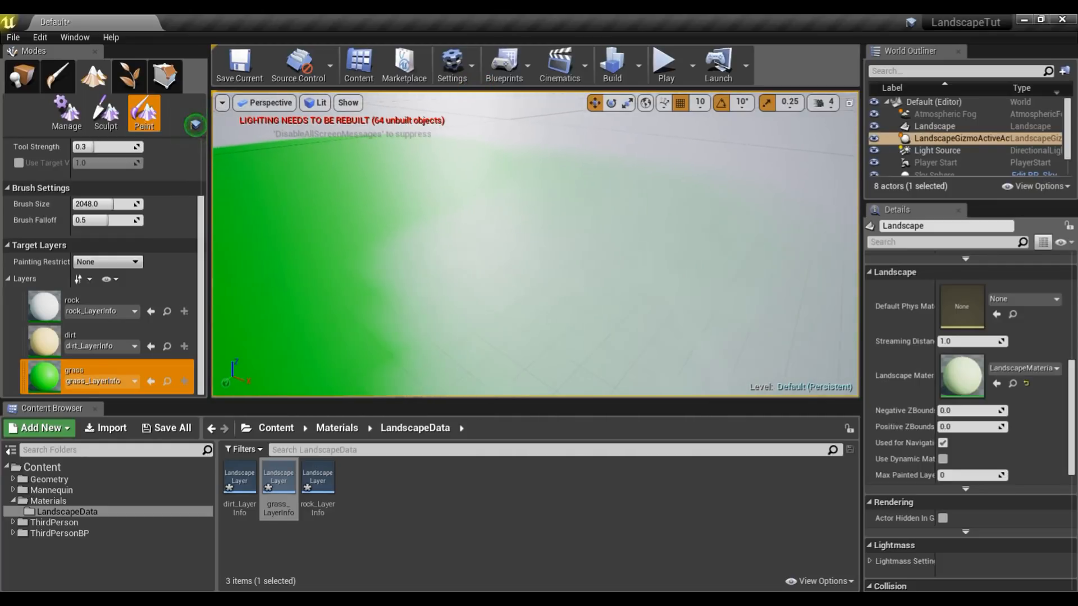
pyautogui.moveTo(542, 162)
pyautogui.mouseDown()
pyautogui.moveTo(523, 188)
pyautogui.moveTo(649, 133)
pyautogui.moveTo(587, 170)
pyautogui.moveTo(655, 154)
pyautogui.moveTo(583, 149)
pyautogui.moveTo(595, 173)
pyautogui.moveTo(692, 118)
pyautogui.mouseUp()
pyautogui.moveTo(645, 137)
pyautogui.mouseDown(button='right')
pyautogui.moveTo(312, 164)
pyautogui.moveTo(303, 152)
pyautogui.moveTo(645, 173)
pyautogui.mouseUp(button='right')
pyautogui.moveTo(414, 197)
pyautogui.mouseDown()
pyautogui.moveTo(450, 217)
pyautogui.moveTo(535, 213)
pyautogui.mouseUp()
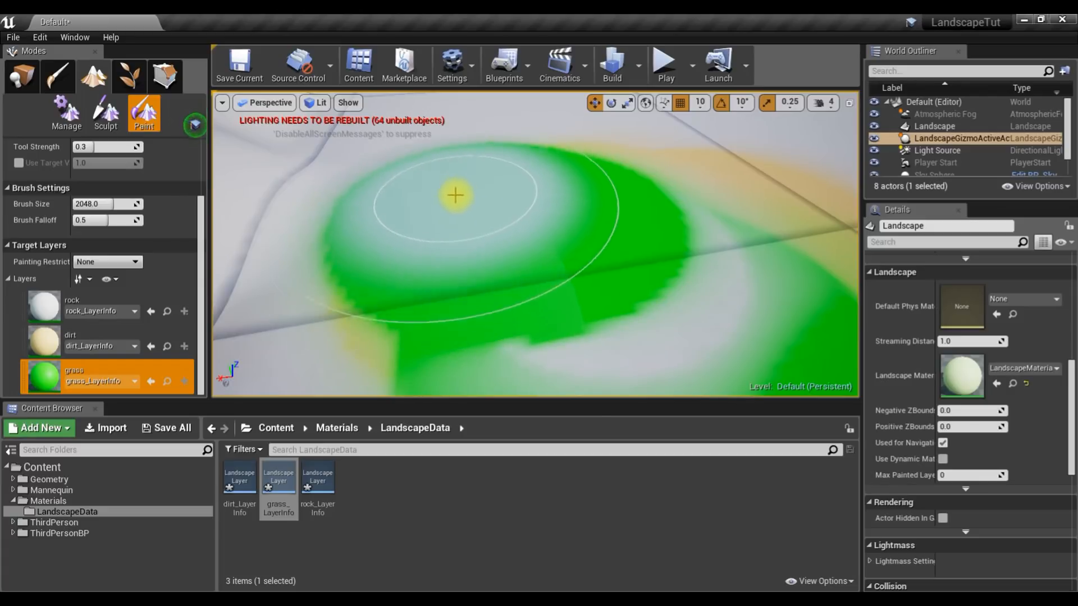
# Erase the grass layer from the green patch beside the hill.
pyautogui.moveTo(491, 212)
pyautogui.mouseDown()
pyautogui.moveTo(478, 204)
pyautogui.moveTo(638, 233)
pyautogui.moveTo(421, 197)
pyautogui.moveTo(390, 217)
pyautogui.moveTo(399, 278)
pyautogui.moveTo(370, 213)
pyautogui.moveTo(349, 258)
pyautogui.mouseUp()
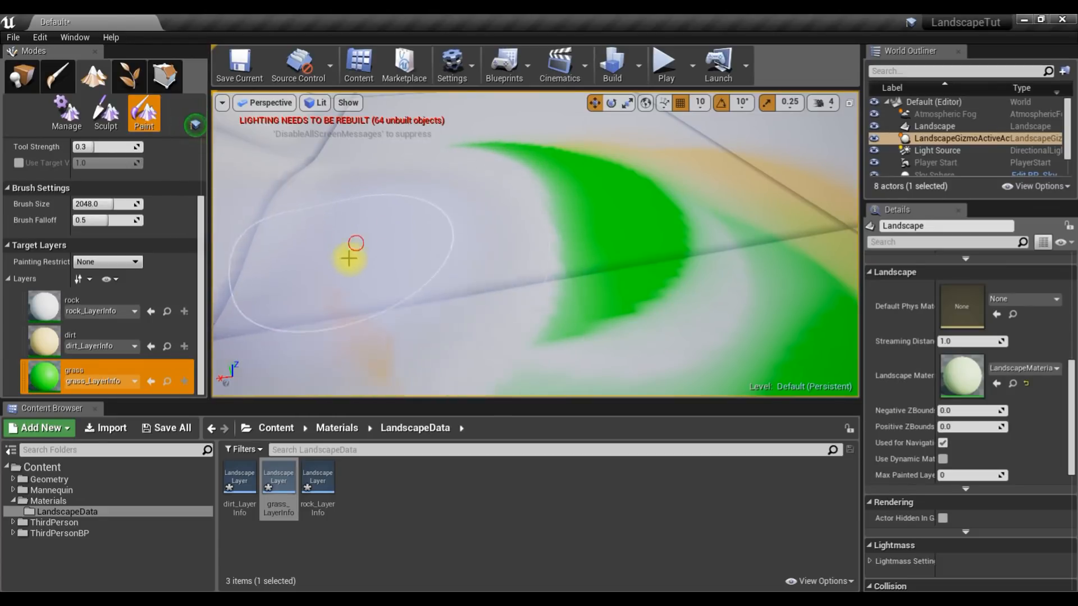
pyautogui.moveTo(481, 161)
pyautogui.keyDown('shift'); pyautogui.mouseDown()
pyautogui.moveTo(501, 197)
pyautogui.moveTo(522, 193)
pyautogui.mouseUp(); pyautogui.keyUp('shift')
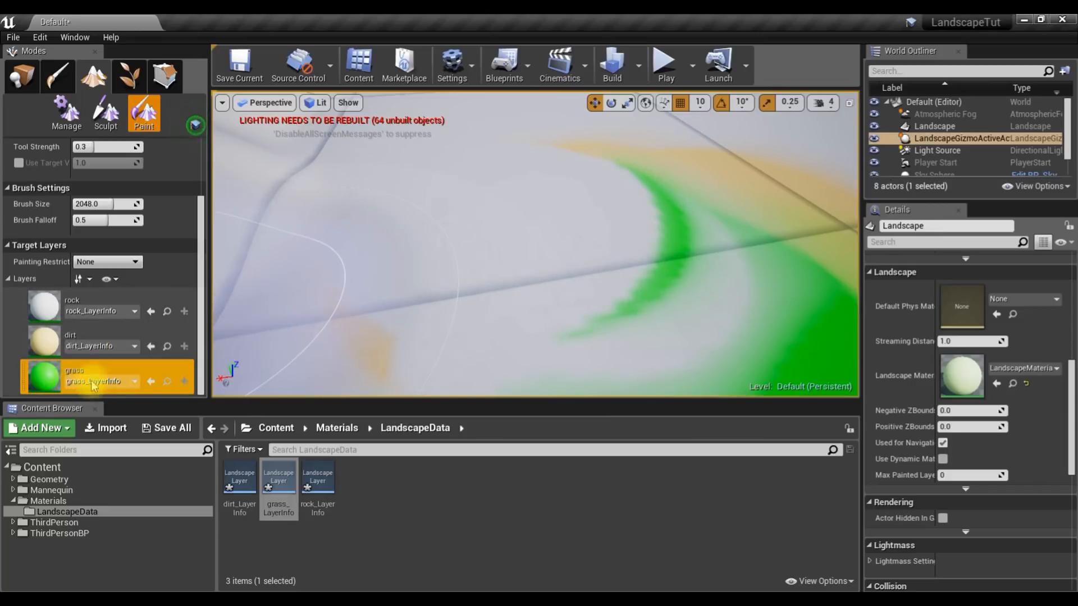
pyautogui.keyDown('shift'); pyautogui.moveTo(494, 215); pyautogui.dragTo(605, 225); pyautogui.keyUp('shift')
pyautogui.keyDown('shift'); pyautogui.moveTo(593, 189); pyautogui.dragTo(569, 151); pyautogui.keyUp('shift')
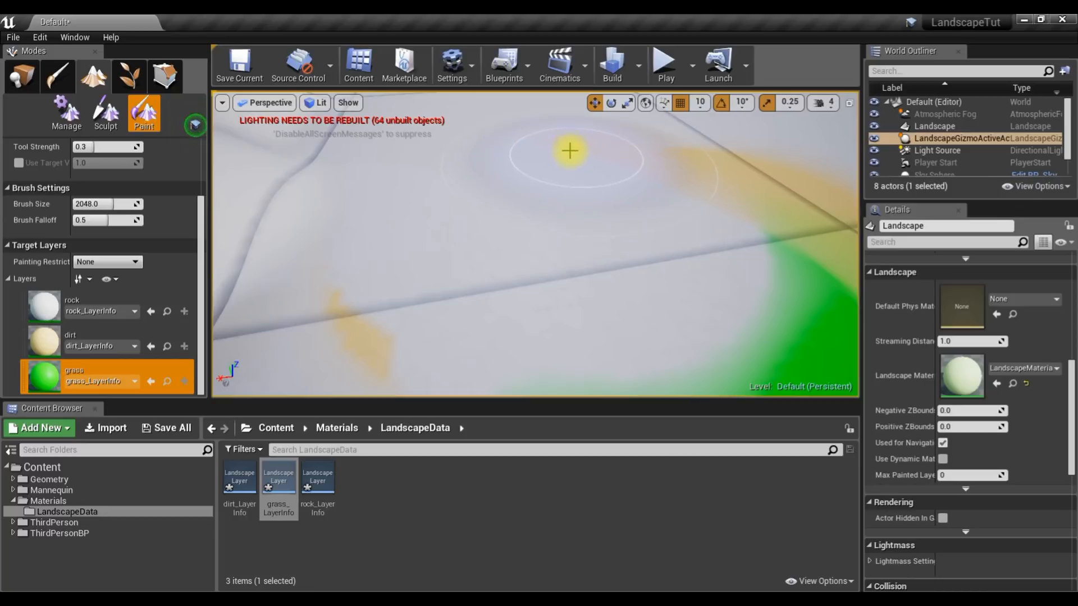
# Erase the remaining dirt strip from the dirt layer and erase the rock layer over the painted area.
pyautogui.moveTo(593, 243)
pyautogui.mouseDown(button='right')
pyautogui.moveTo(674, 241)
pyautogui.moveTo(590, 243)
pyautogui.mouseUp(button='right')
pyautogui.click(70, 337)
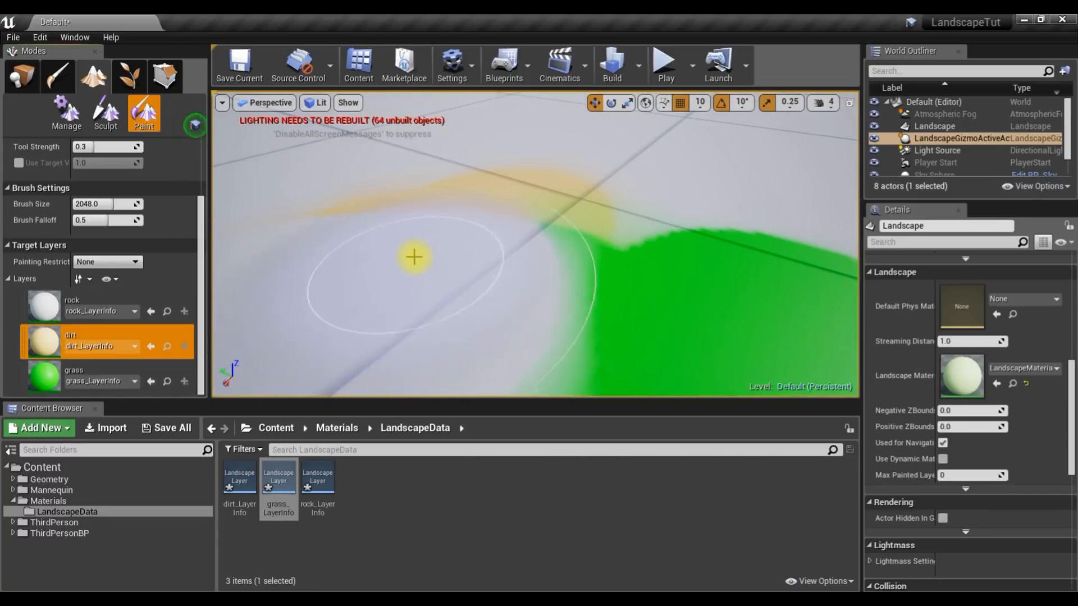
pyautogui.moveTo(419, 245)
pyautogui.keyDown('shift'); pyautogui.mouseDown()
pyautogui.moveTo(457, 220)
pyautogui.moveTo(515, 287)
pyautogui.moveTo(663, 288)
pyautogui.moveTo(657, 255)
pyautogui.moveTo(343, 211)
pyautogui.mouseUp(); pyautogui.keyUp('shift')
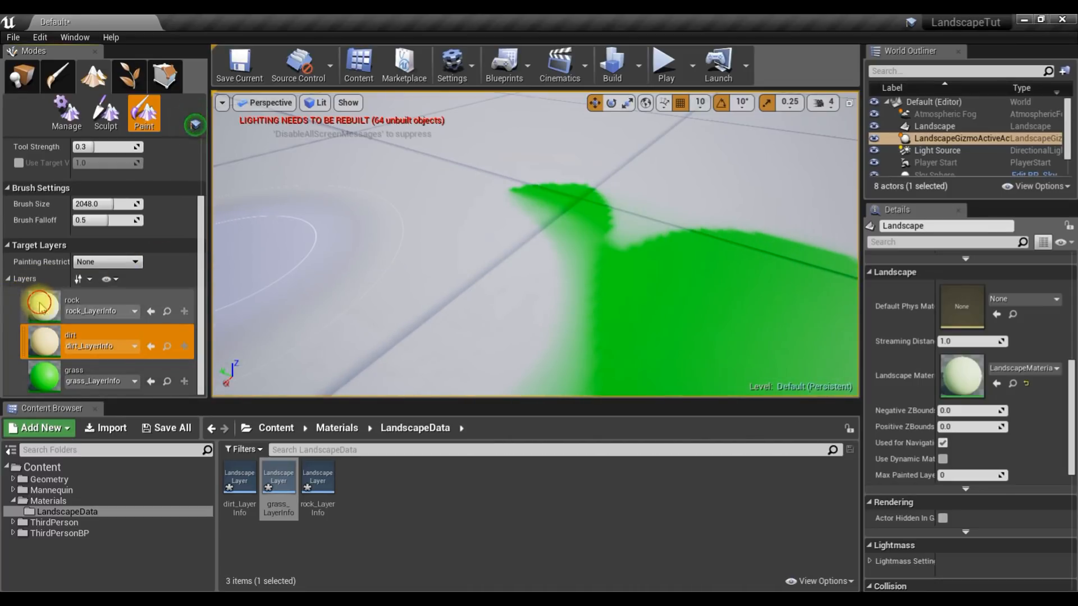
pyautogui.click(124, 294)
pyautogui.moveTo(443, 272)
pyautogui.mouseDown()
pyautogui.moveTo(452, 284)
pyautogui.moveTo(344, 200)
pyautogui.moveTo(453, 257)
pyautogui.moveTo(395, 223)
pyautogui.moveTo(496, 260)
pyautogui.moveTo(440, 217)
pyautogui.moveTo(443, 207)
pyautogui.moveTo(465, 217)
pyautogui.moveTo(451, 154)
pyautogui.moveTo(577, 207)
pyautogui.moveTo(561, 154)
pyautogui.moveTo(638, 183)
pyautogui.moveTo(591, 229)
pyautogui.moveTo(588, 176)
pyautogui.moveTo(773, 214)
pyautogui.moveTo(587, 207)
pyautogui.moveTo(538, 277)
pyautogui.mouseUp()
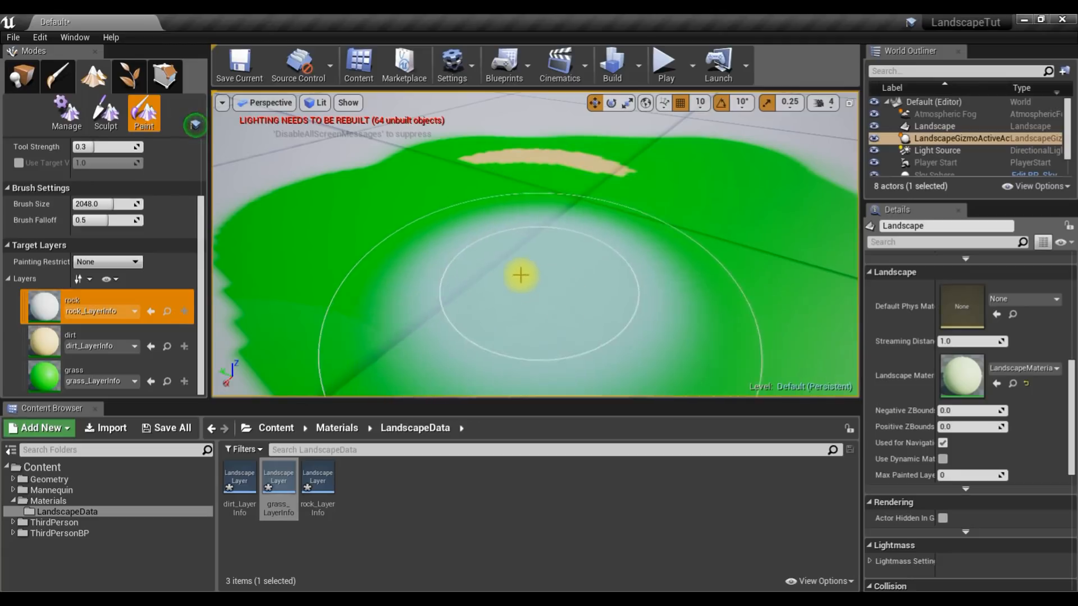
# Paint a wide dirt path from the green area across the flat landscape to its far edge.
pyautogui.click(84, 341)
pyautogui.moveTo(421, 217)
pyautogui.mouseDown()
pyautogui.moveTo(339, 182)
pyautogui.moveTo(342, 164)
pyautogui.moveTo(306, 217)
pyautogui.moveTo(413, 210)
pyautogui.mouseUp()
pyautogui.moveTo(416, 209)
pyautogui.mouseDown(button='right')
pyautogui.moveTo(353, 182)
pyautogui.moveTo(336, 124)
pyautogui.moveTo(360, 196)
pyautogui.moveTo(362, 186)
pyautogui.mouseUp(button='right')
pyautogui.moveTo(448, 305)
pyautogui.mouseDown(button='right')
pyautogui.moveTo(447, 252)
pyautogui.moveTo(451, 299)
pyautogui.mouseUp(button='right')
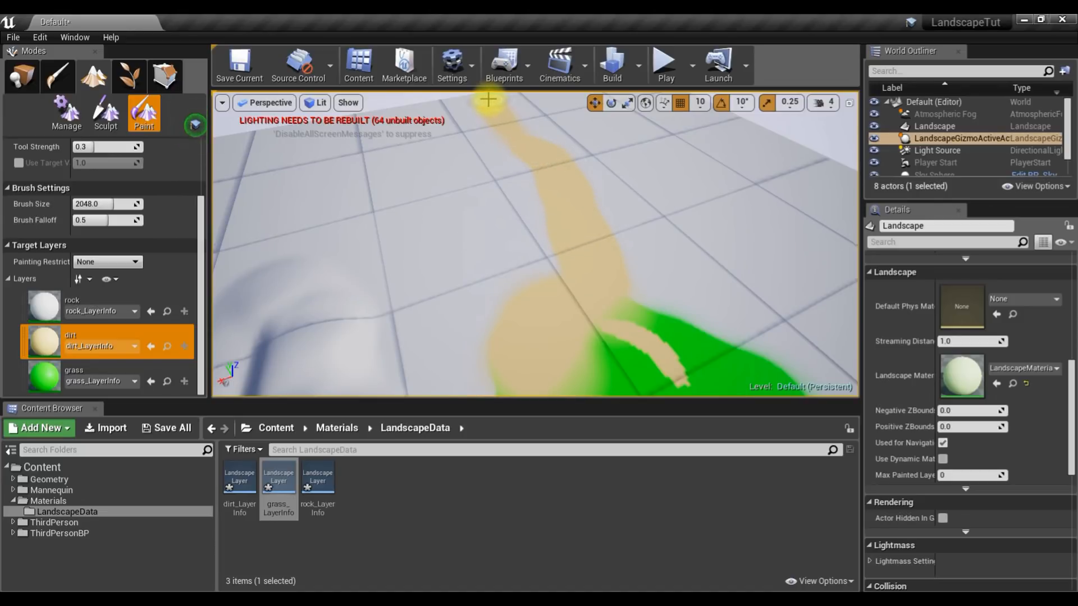
pyautogui.moveTo(490, 105); pyautogui.dragTo(465, 137, button='right')
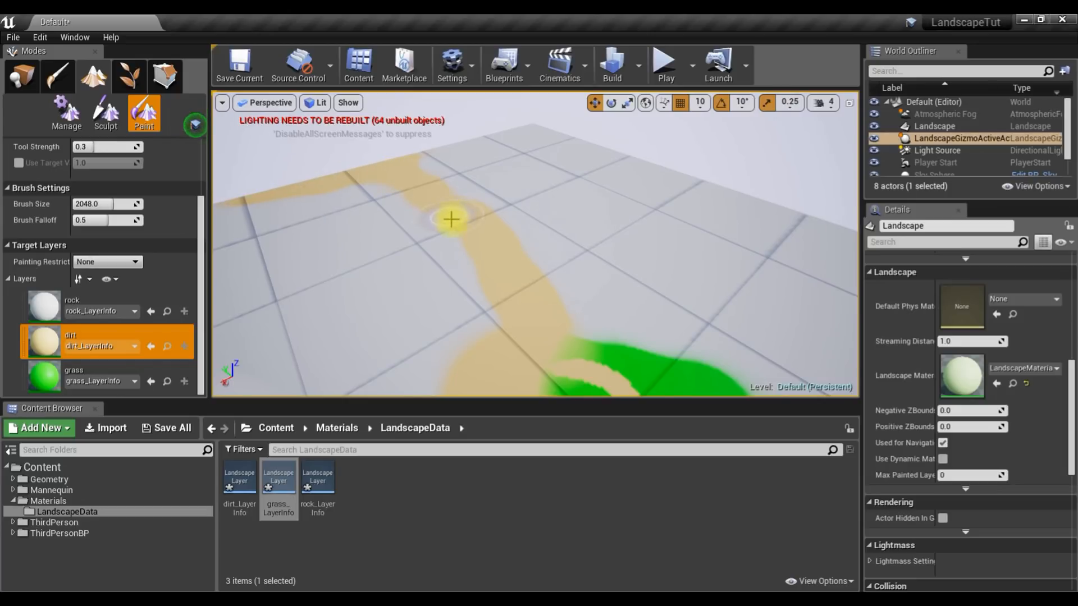
pyautogui.moveTo(507, 329); pyautogui.dragTo(525, 382, button='right')
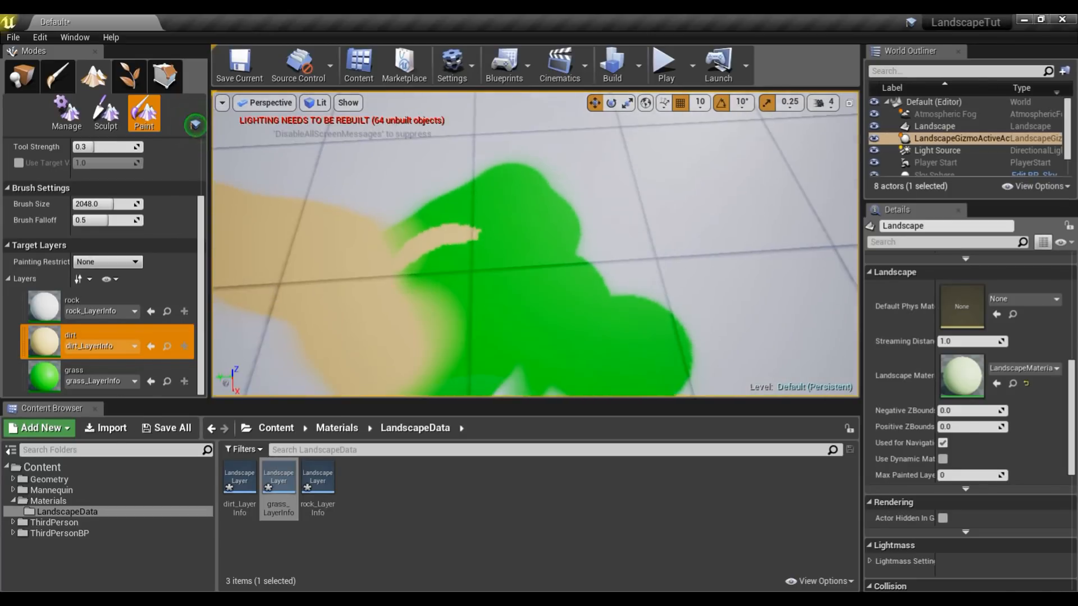
pyautogui.moveTo(461, 259)
pyautogui.mouseDown()
pyautogui.moveTo(361, 188)
pyautogui.moveTo(377, 178)
pyautogui.moveTo(473, 229)
pyautogui.moveTo(457, 231)
pyautogui.moveTo(458, 255)
pyautogui.moveTo(501, 277)
pyautogui.moveTo(458, 183)
pyautogui.moveTo(628, 320)
pyautogui.moveTo(578, 224)
pyautogui.moveTo(554, 243)
pyautogui.mouseUp()
# Paint the grass layer over the terrain on both sides of the dirt area.
pyautogui.click(45, 382)
pyautogui.moveTo(553, 243)
pyautogui.mouseDown(button='right')
pyautogui.moveTo(325, 224)
pyautogui.moveTo(505, 303)
pyautogui.moveTo(438, 281)
pyautogui.mouseUp(button='right')
pyautogui.moveTo(614, 294)
pyautogui.mouseDown()
pyautogui.moveTo(532, 187)
pyautogui.moveTo(450, 265)
pyautogui.mouseUp()
pyautogui.moveTo(479, 192); pyautogui.dragTo(521, 135)
pyautogui.moveTo(413, 330); pyautogui.dragTo(488, 402)
pyautogui.moveTo(528, 315)
pyautogui.mouseDown(button='right')
pyautogui.moveTo(568, 239)
pyautogui.moveTo(568, 293)
pyautogui.mouseUp(button='right')
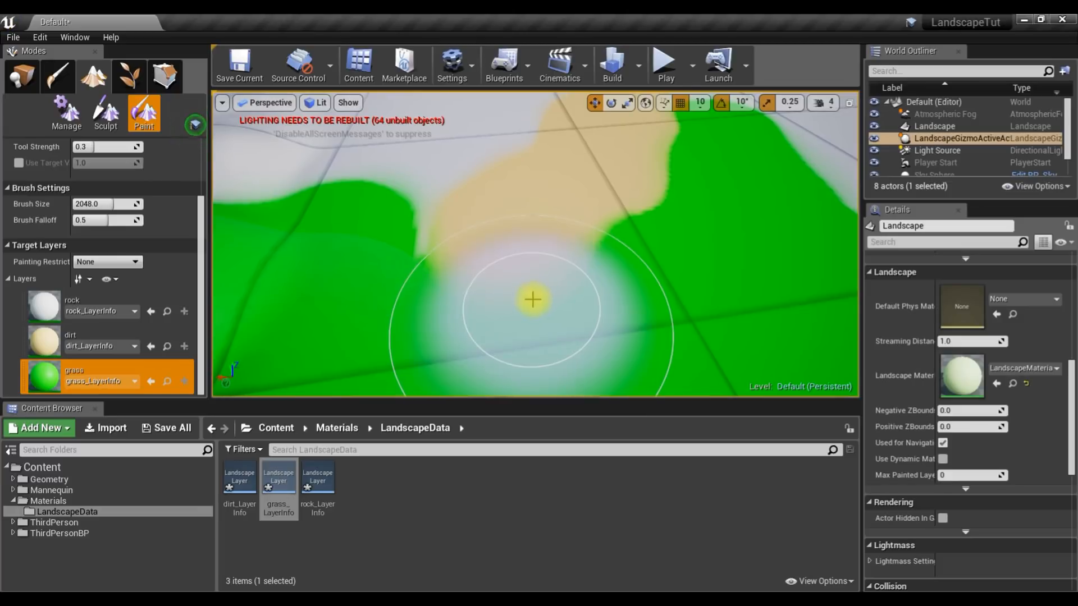
# Play-test the level in the viewport, running and jumping the character across the painted grass terrain.
pyautogui.click(666, 66)
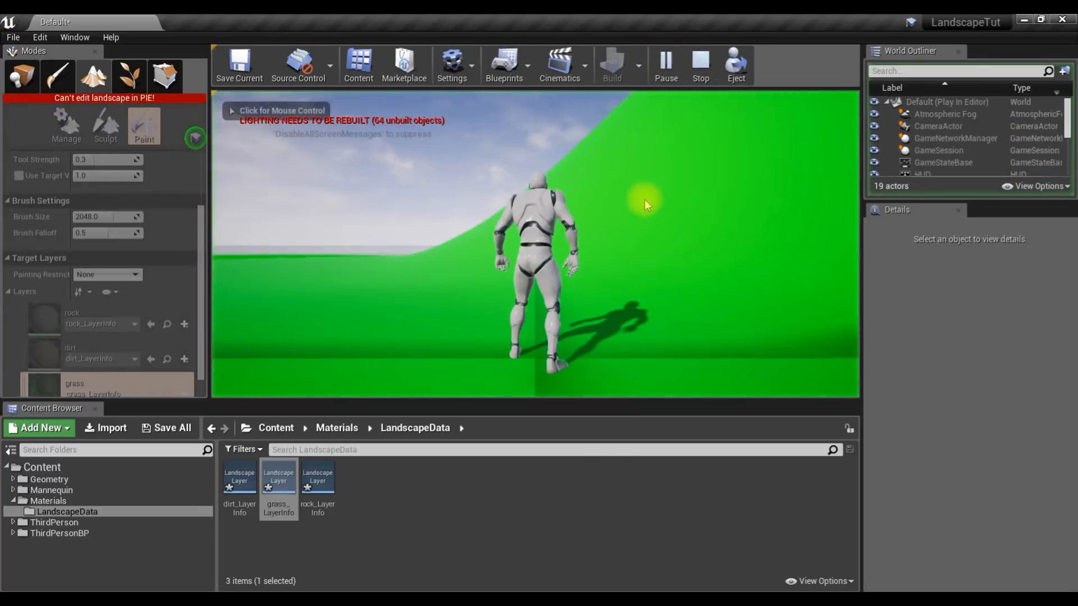
pyautogui.press('w')
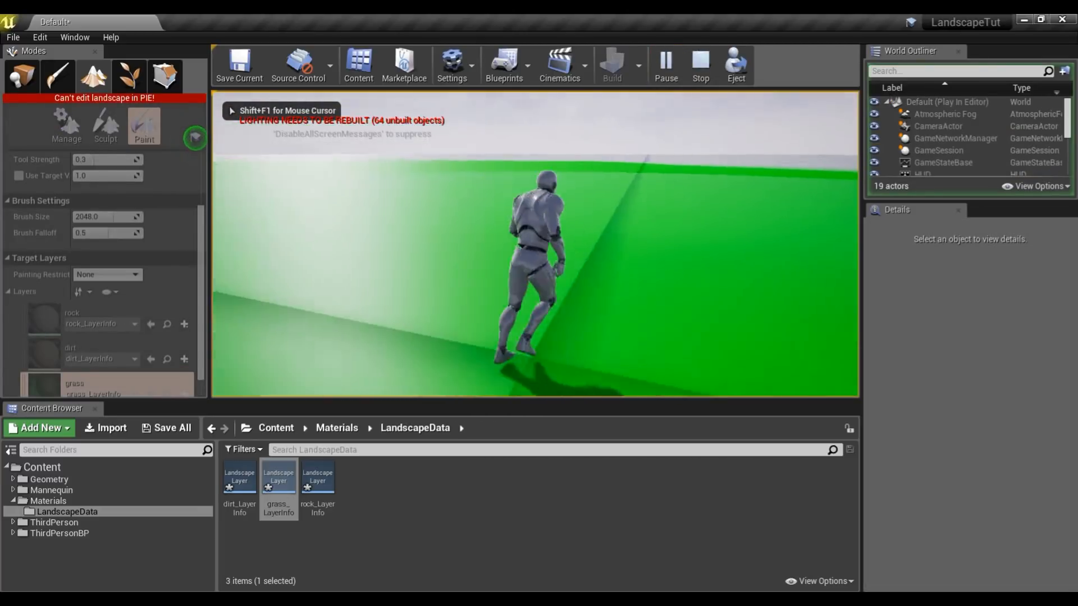
pyautogui.press('w')
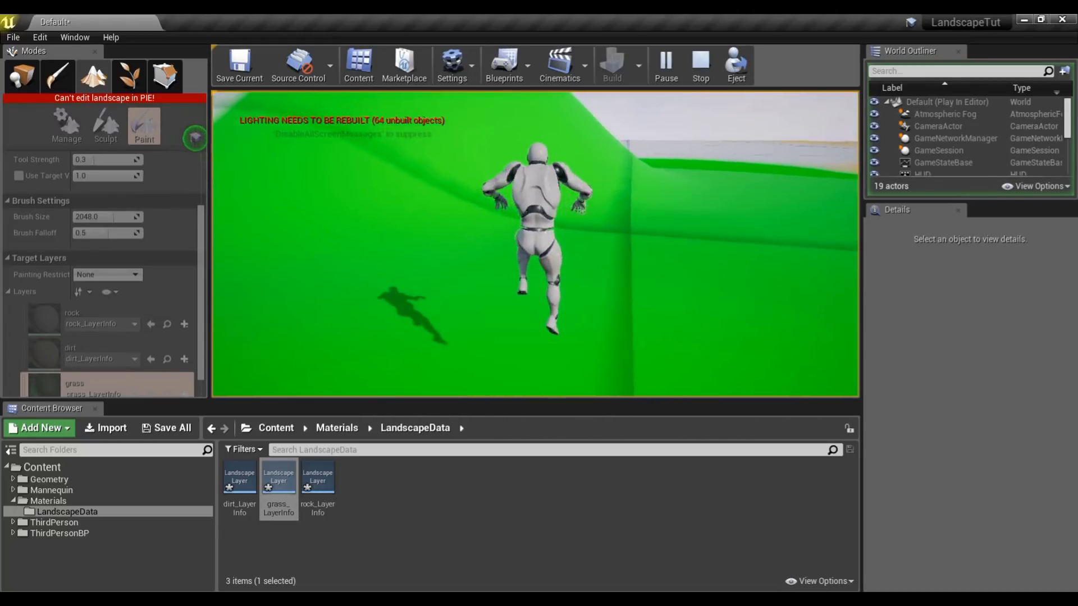
pyautogui.press('space')
pyautogui.press('w')
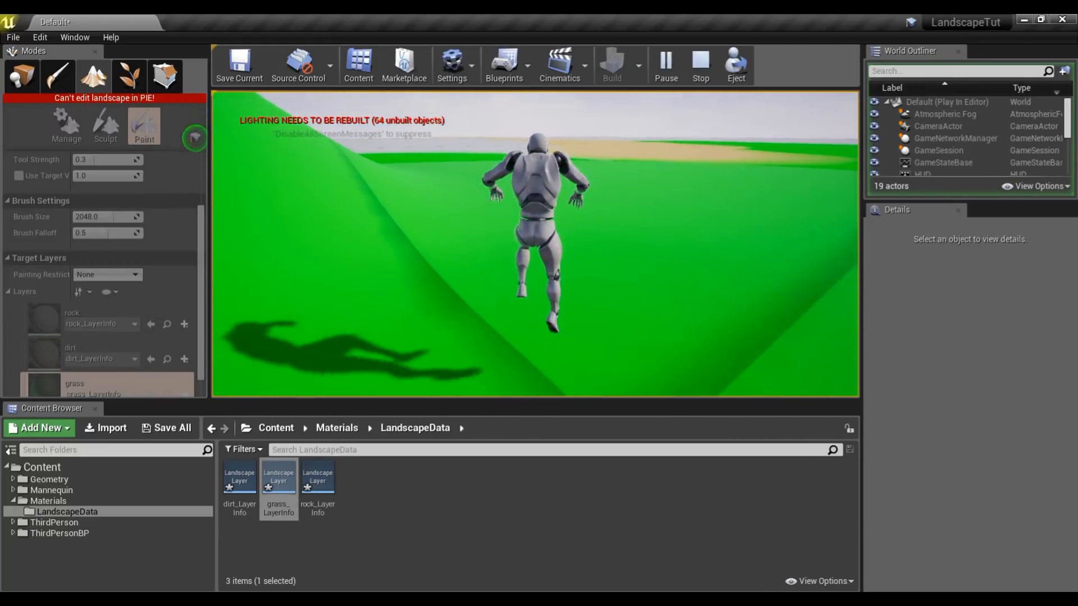
pyautogui.press('w')
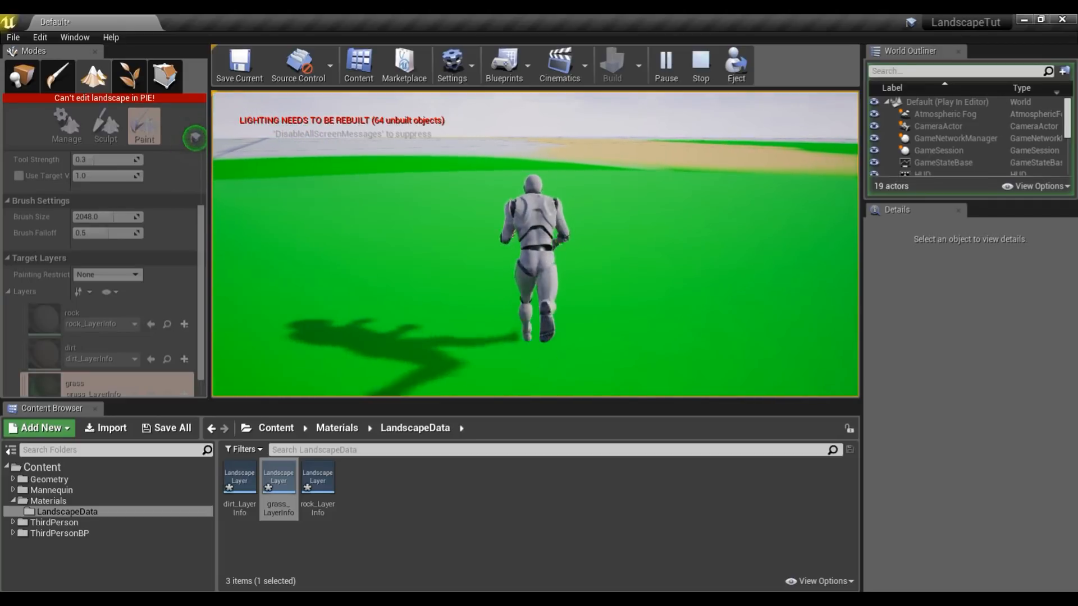
pyautogui.press('w')
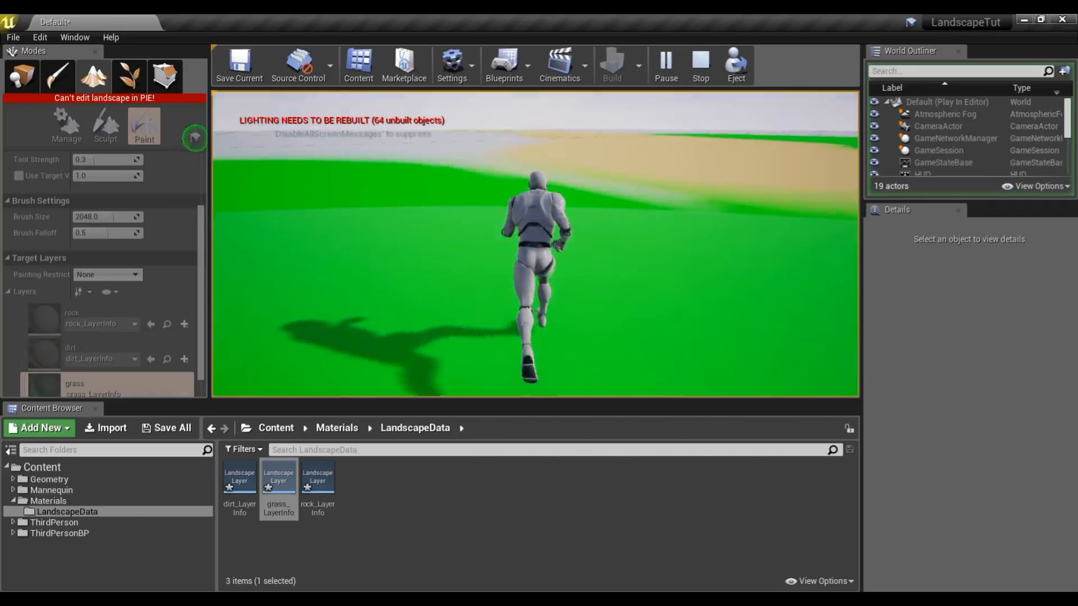
pyautogui.press('w')
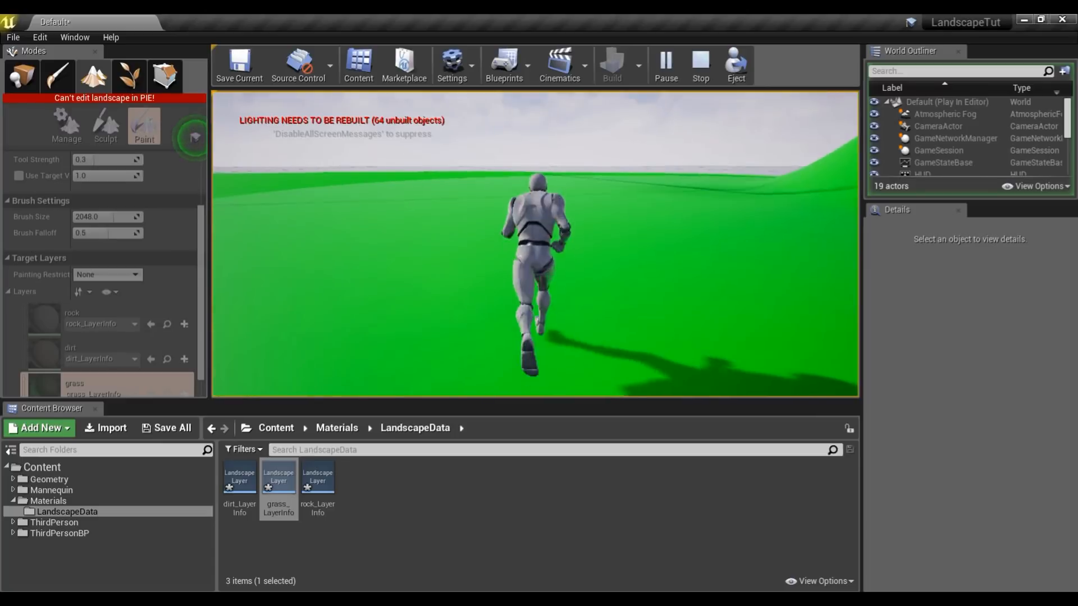